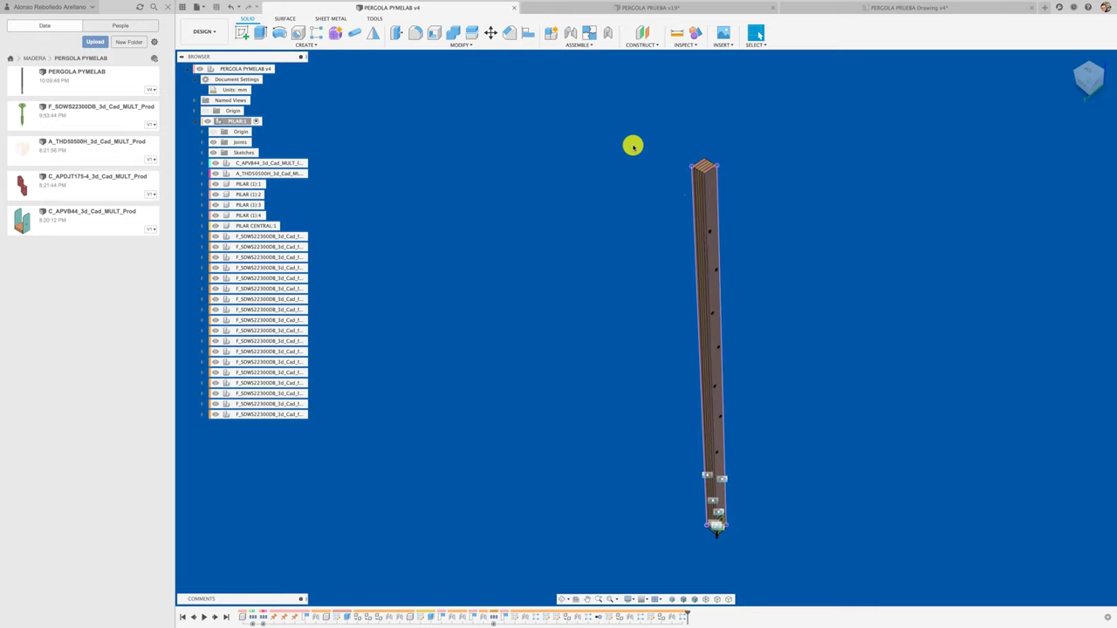
Show PERGOLA PRUEBA v19 and zoom and orbit onto the beam-post joint with its joist tie
click(726, 11)
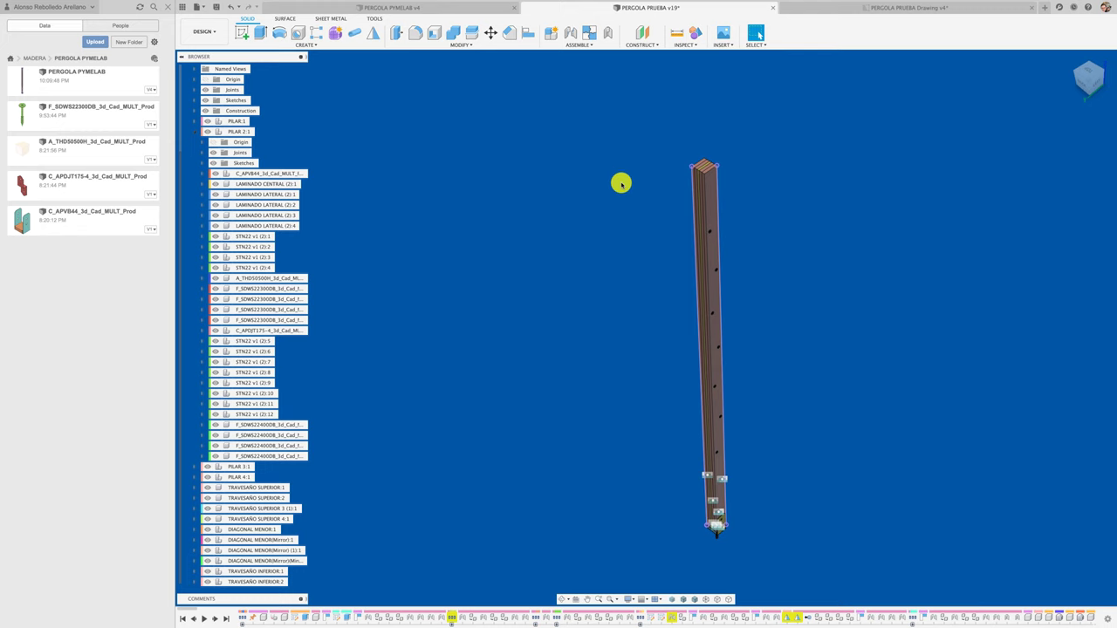
scroll(602, 306, up, 5)
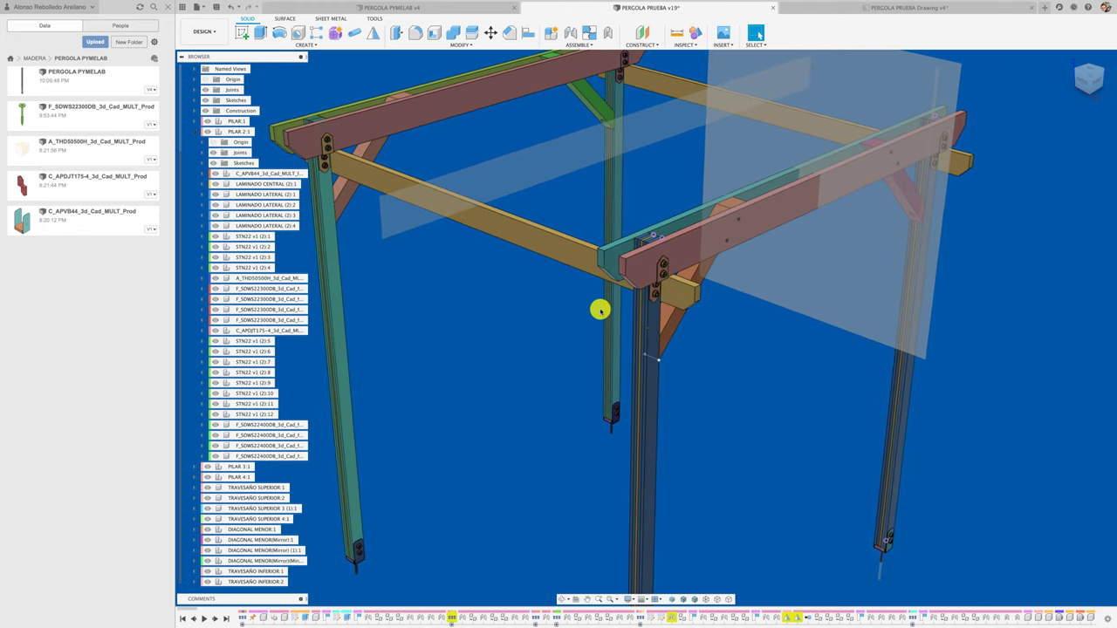
scroll(601, 310, up, 3)
scroll(600, 310, up, 3)
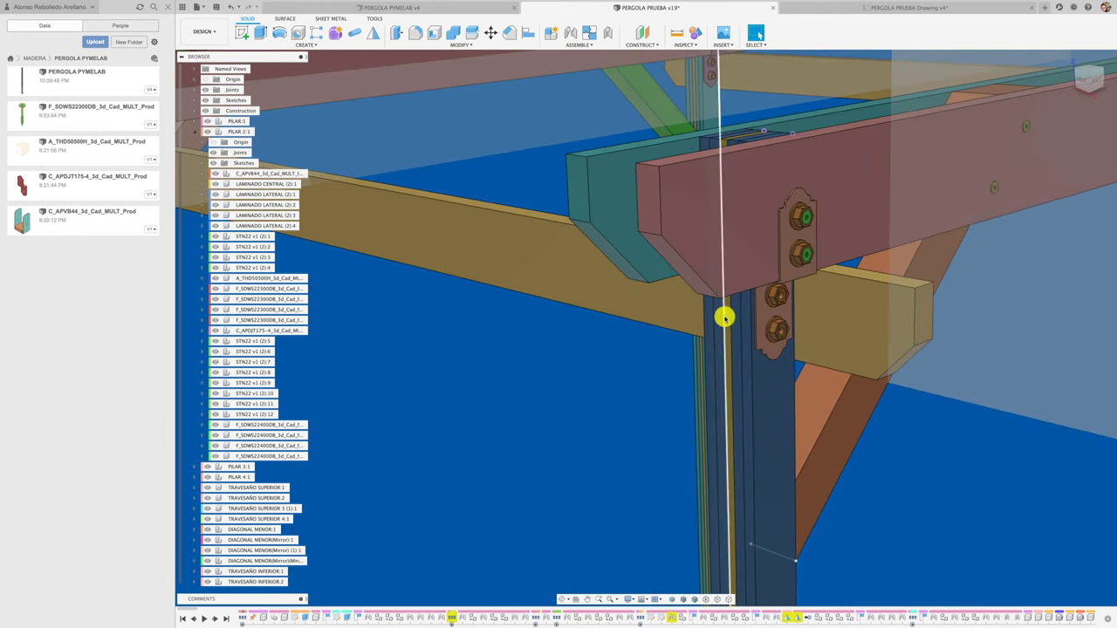
scroll(763, 311, up, 2)
scroll(763, 311, up, 2)
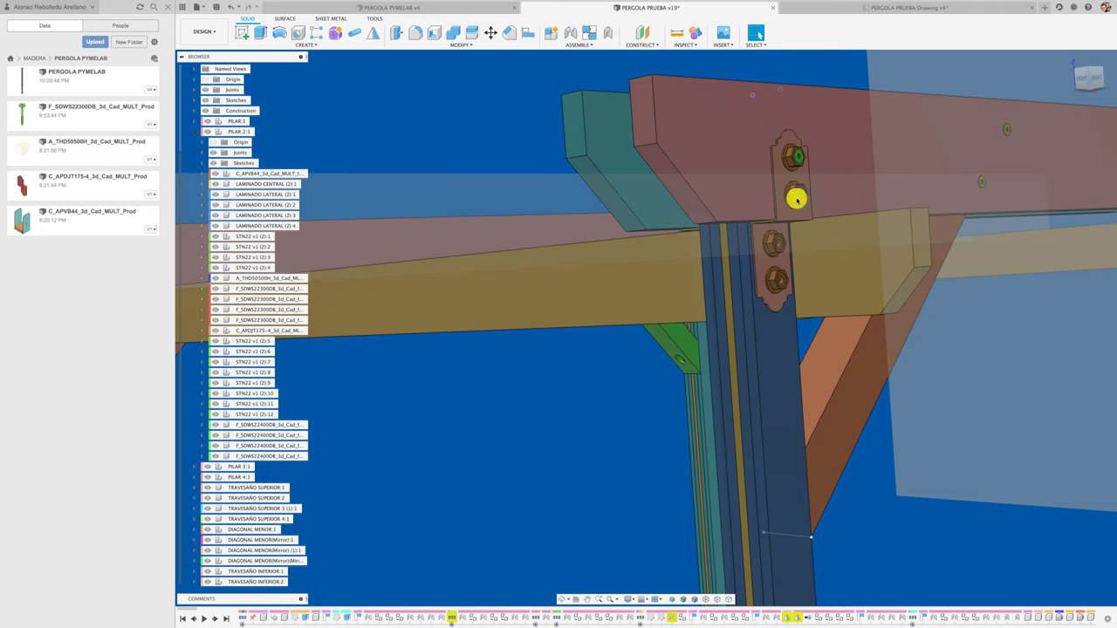
mouse_move(792, 195)
shift+middle_down()
mouse_move(792, 217)
mouse_move(743, 294)
shift+middle_up()
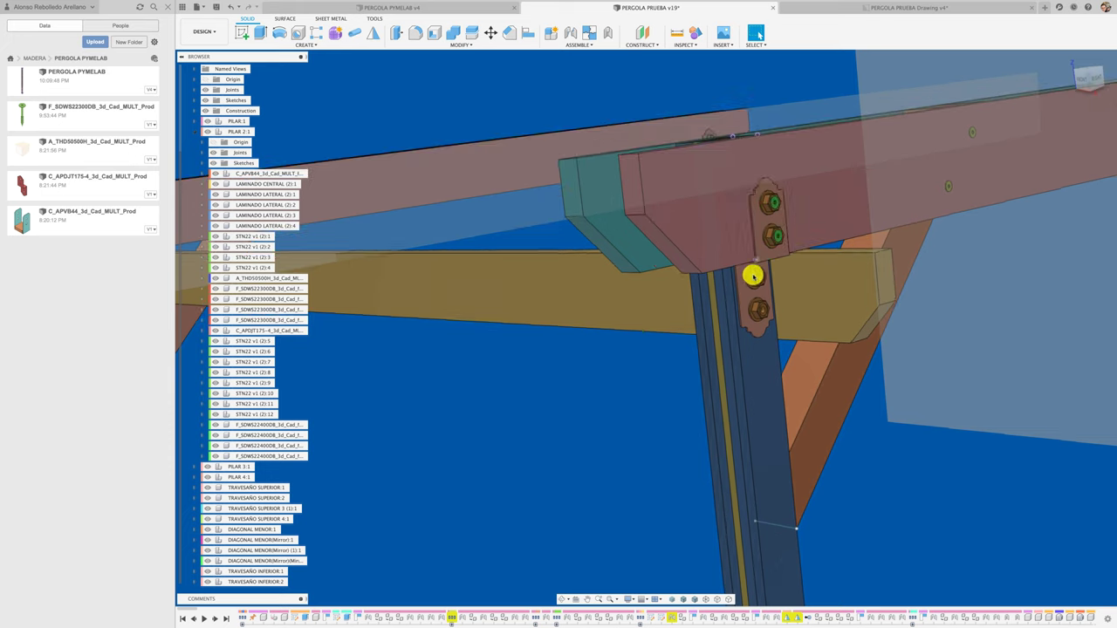
mouse_move(715, 291)
shift+middle_down()
mouse_move(738, 204)
mouse_move(699, 233)
mouse_move(703, 254)
mouse_move(687, 260)
shift+middle_up()
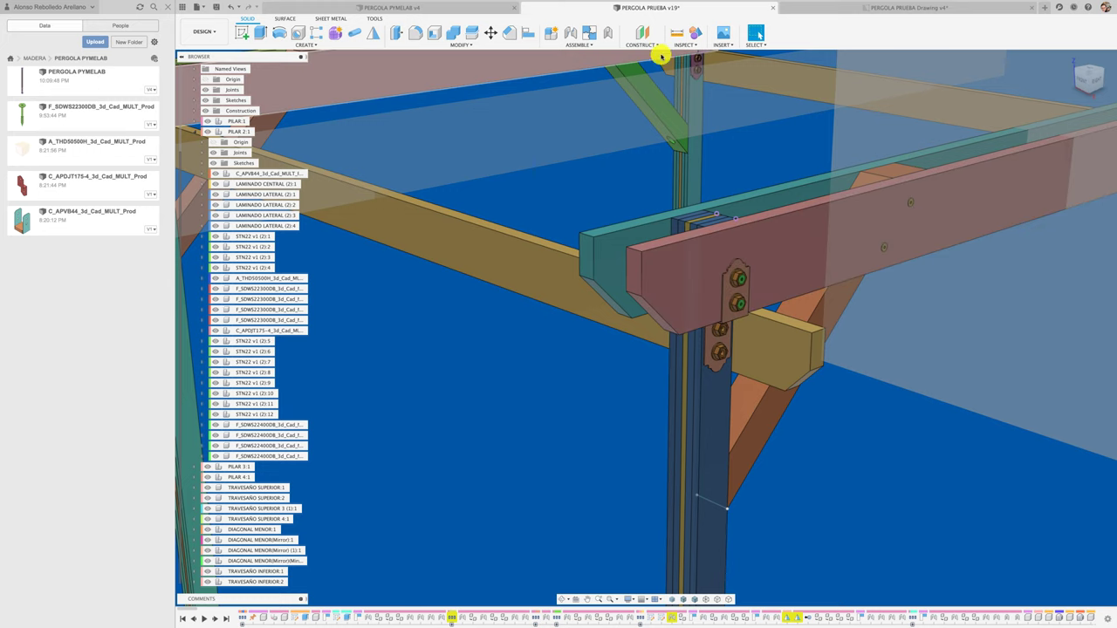
click(677, 33)
click(785, 213)
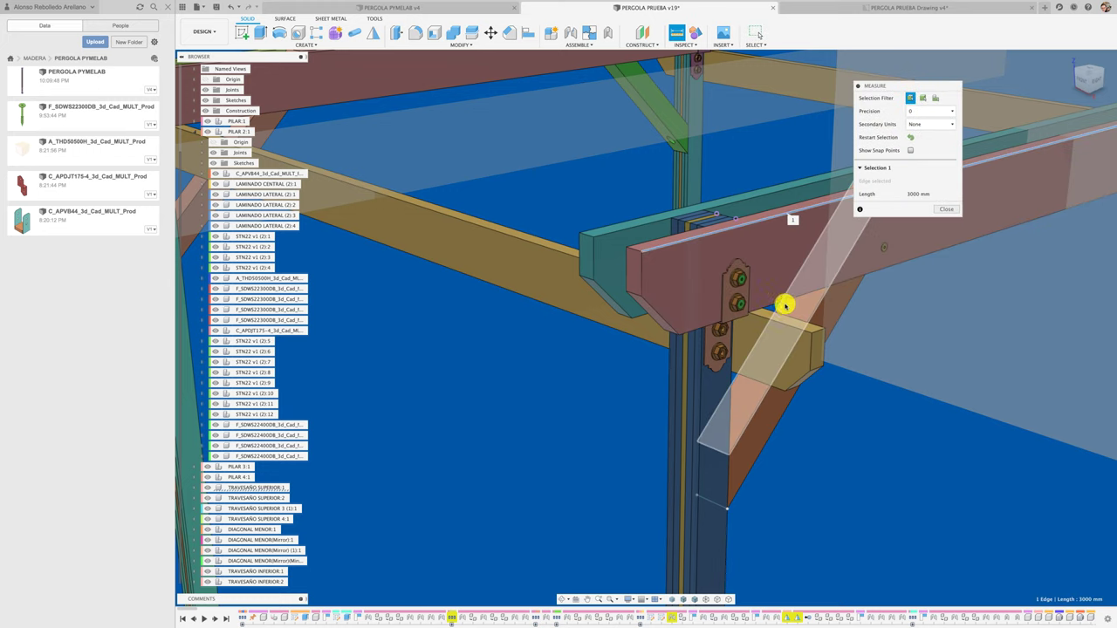
click(784, 301)
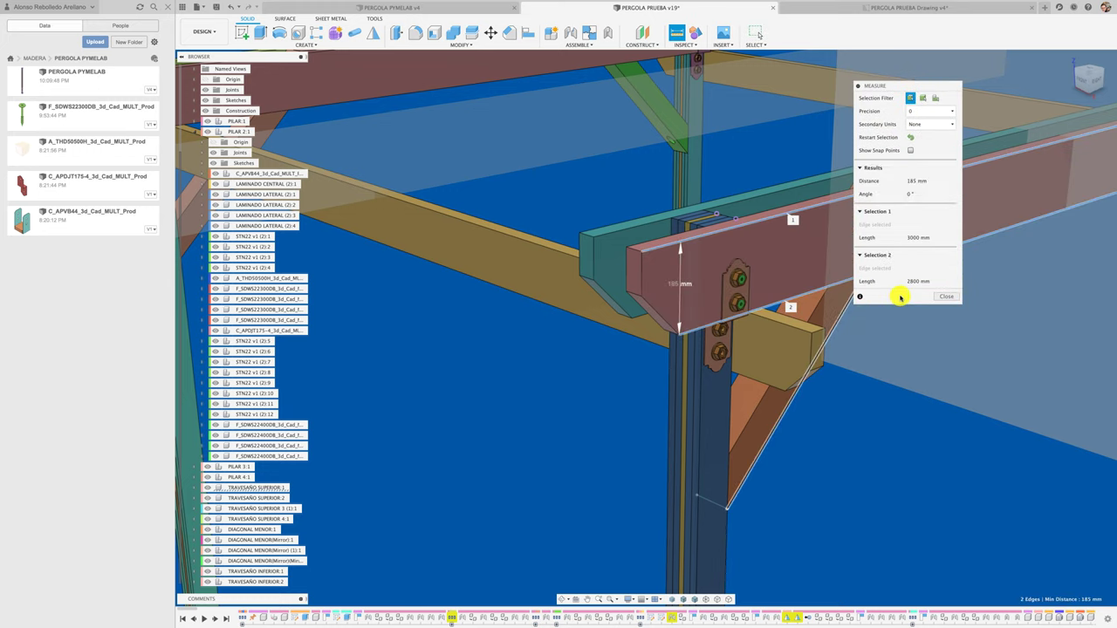
click(949, 298)
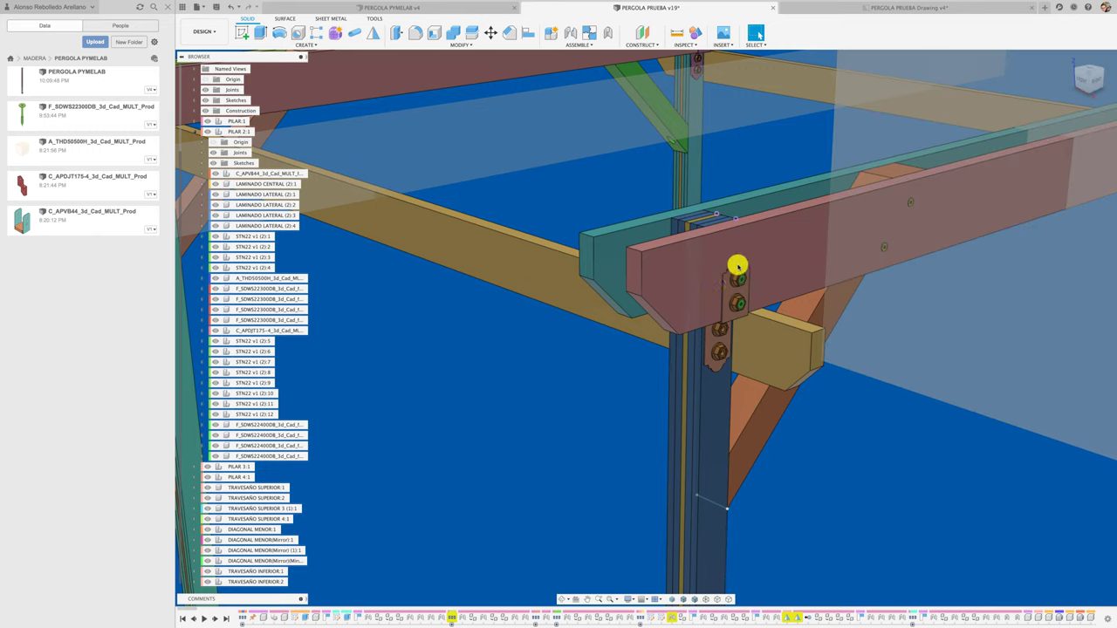
mouse_move(733, 314)
shift+middle_down()
mouse_move(733, 298)
mouse_move(726, 360)
shift+middle_up()
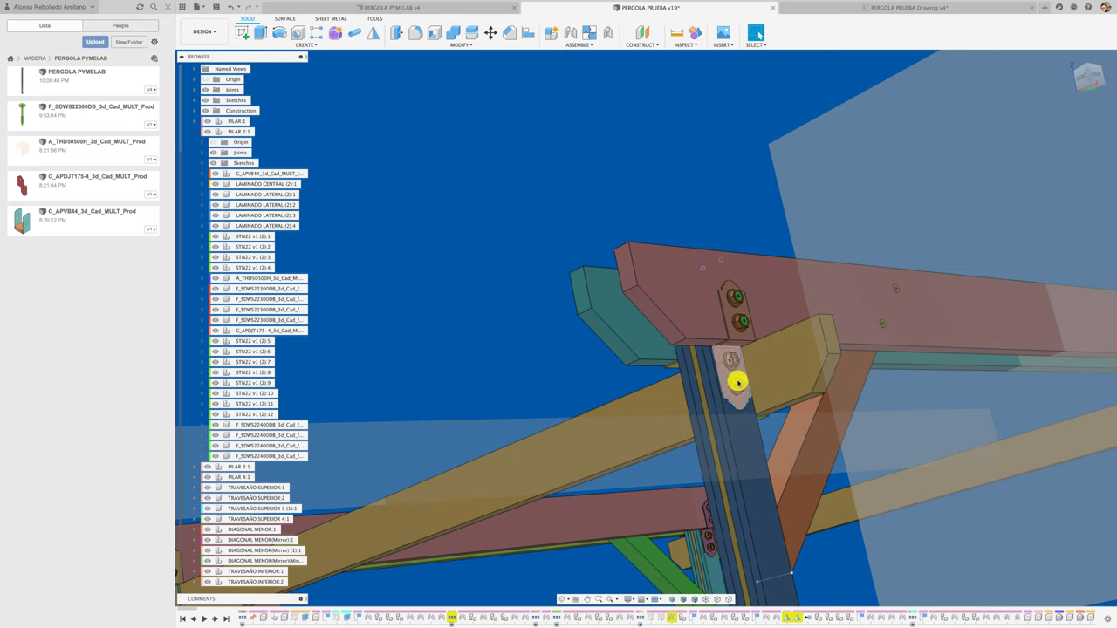
mouse_move(734, 359)
shift+middle_down()
mouse_move(737, 190)
mouse_move(703, 195)
shift+middle_up()
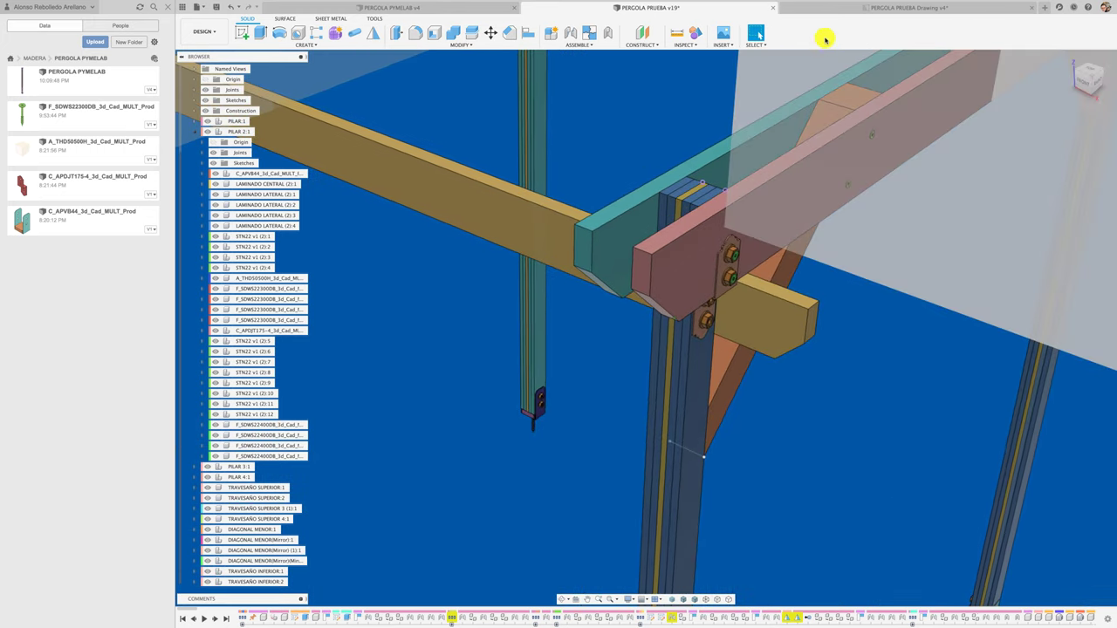
Check the 216 dimension on PERGOLA PRUEBA Drawing v4, return to PERGOLA PYMELAB v4, and show all desktops
click(843, 12)
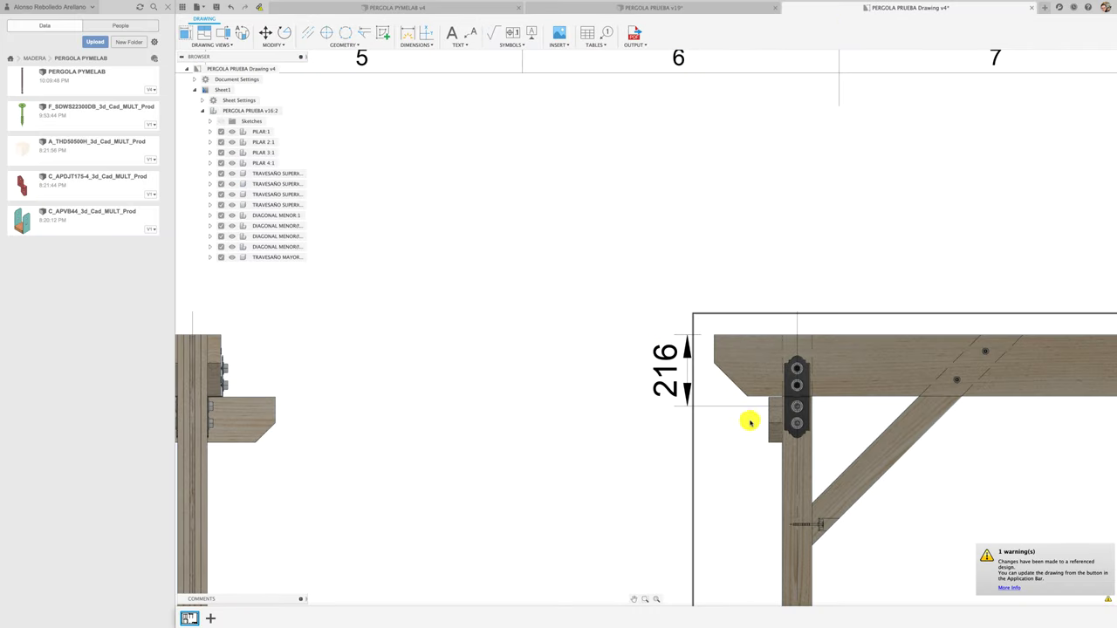
click(449, 12)
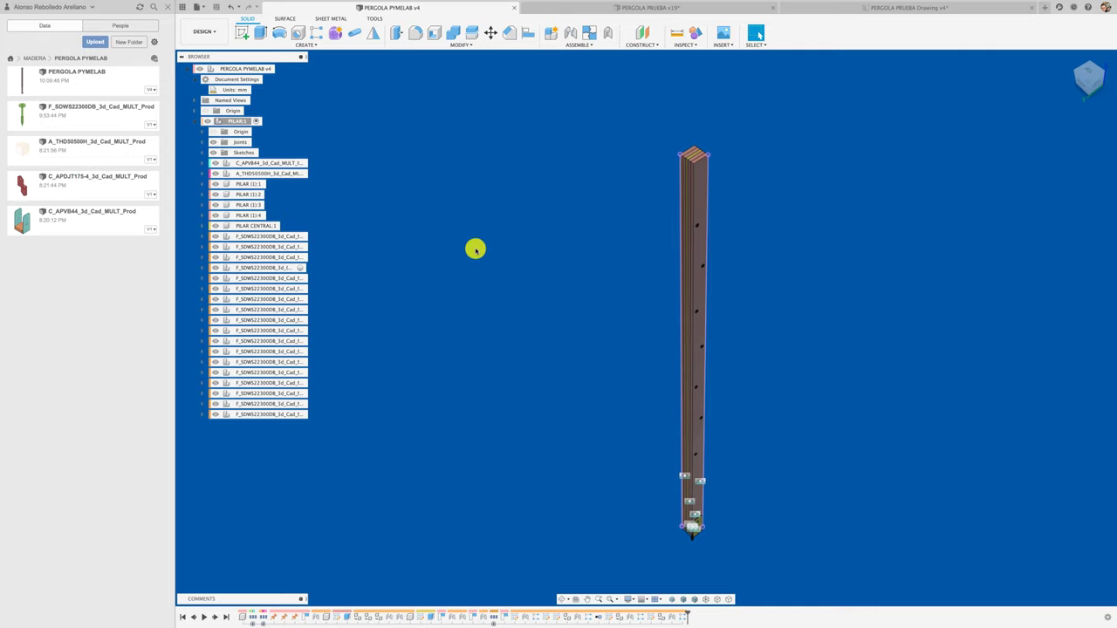
key(ctrl+Up)
click(471, 38)
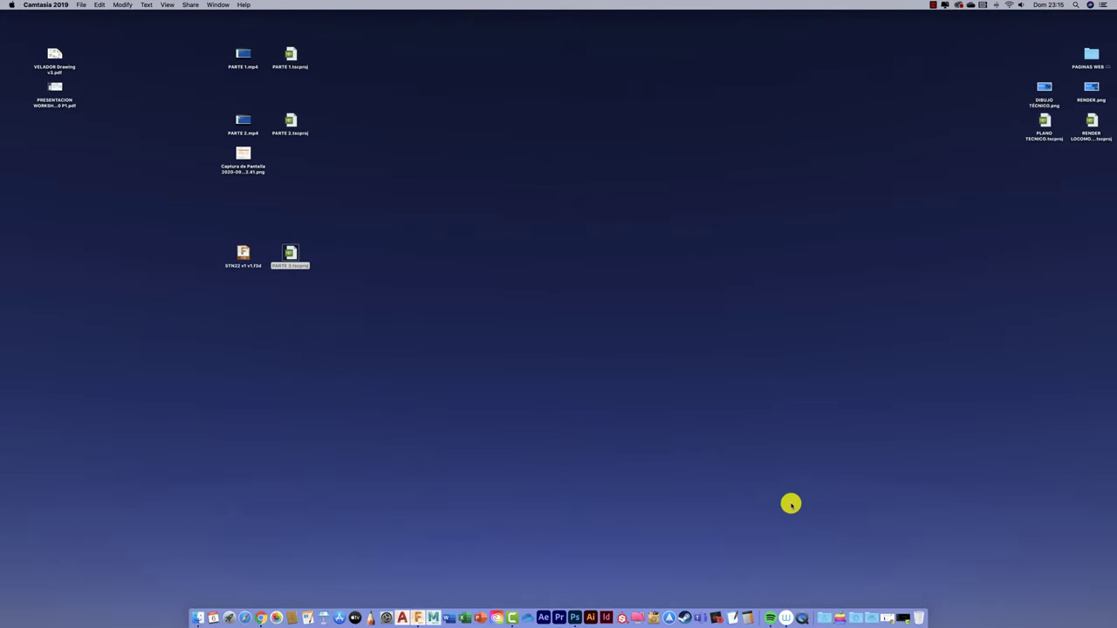
click(260, 600)
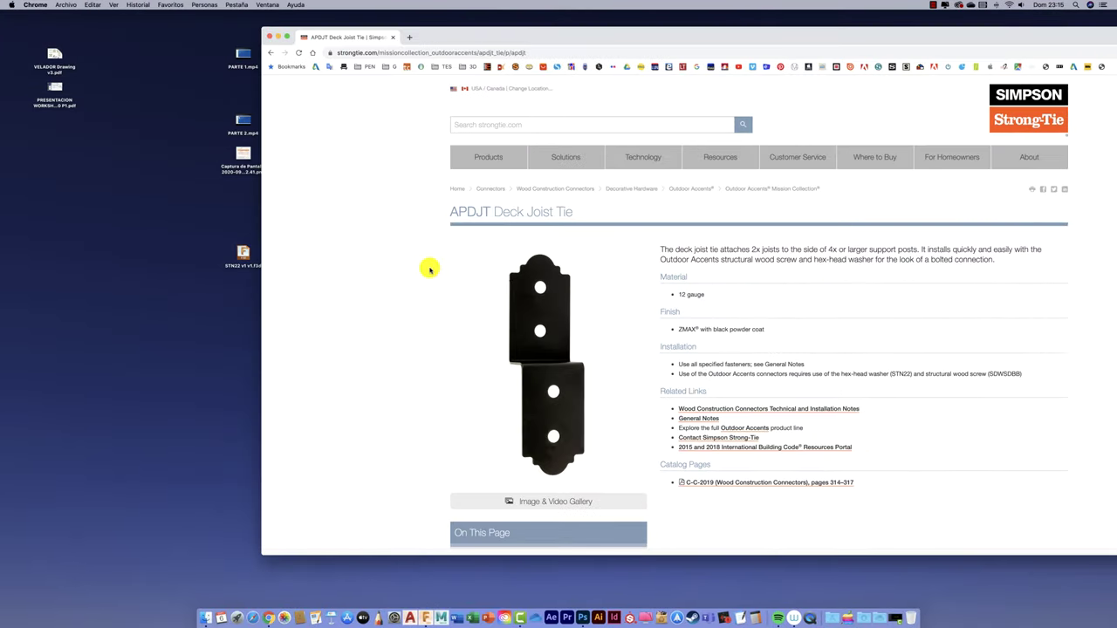
scroll(532, 368, down, 3)
scroll(527, 364, down, 2)
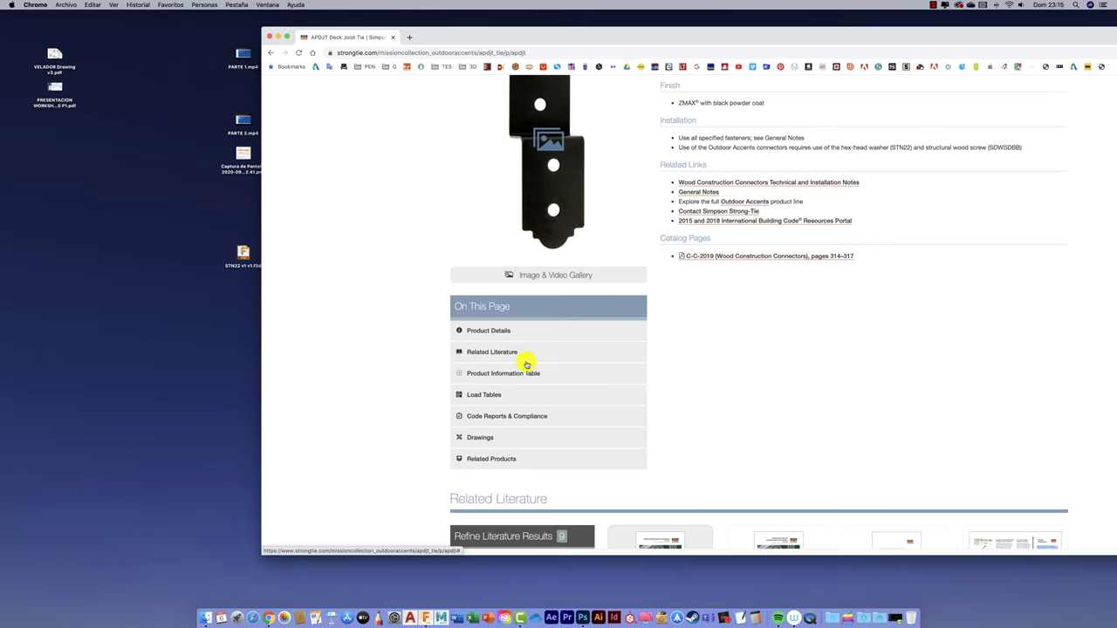
click(476, 448)
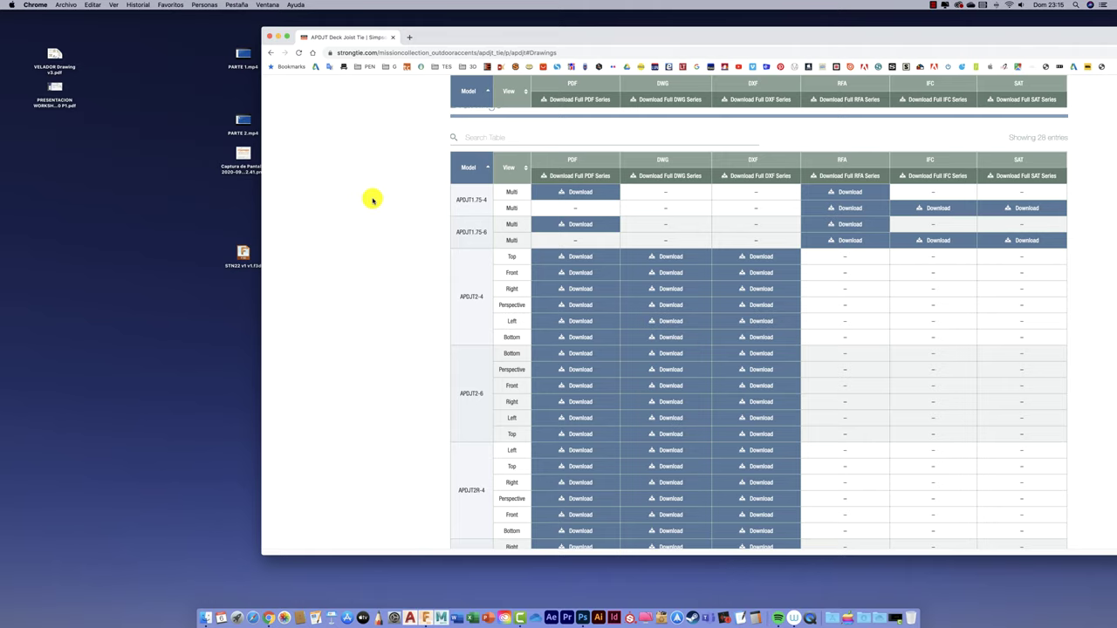
click(280, 38)
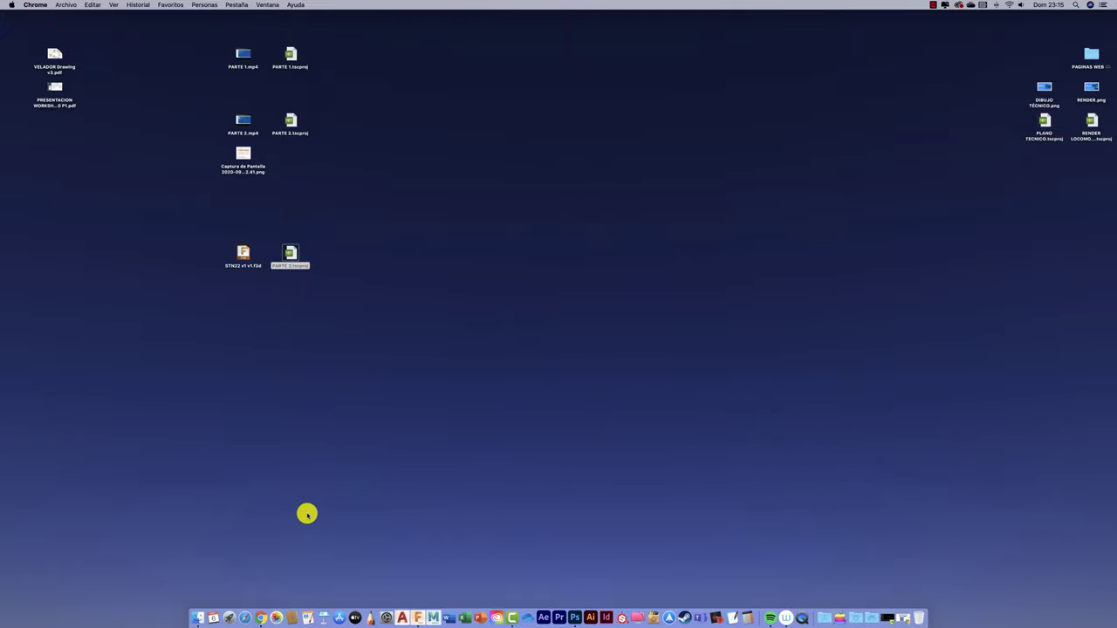
key(ctrl+Up)
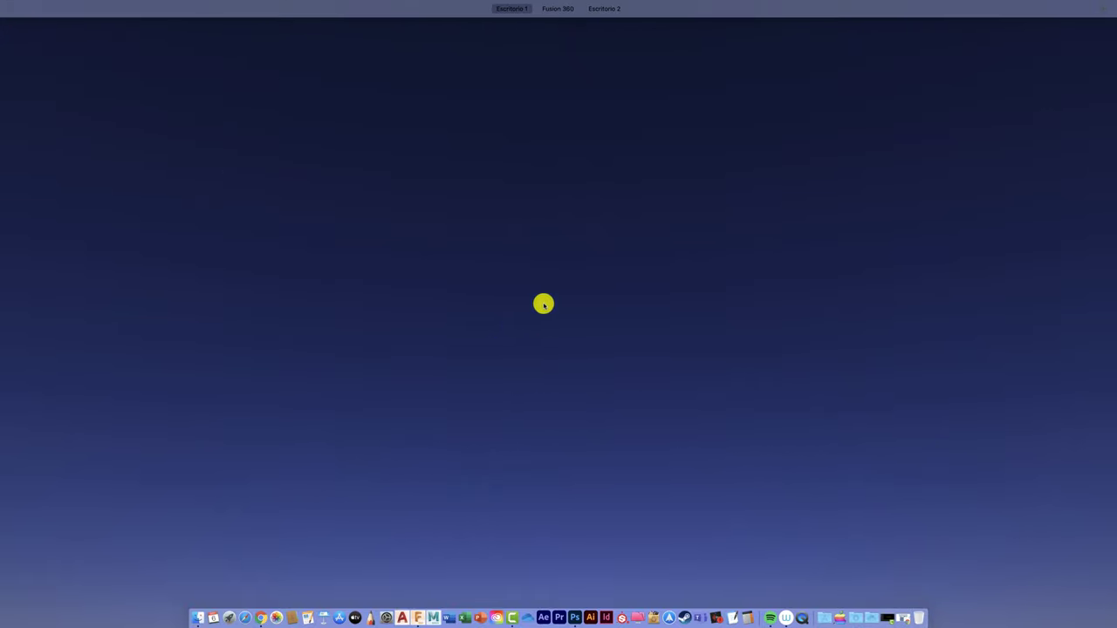
Start a sketch on the pillar face and draw a vertical line down from its top corner
click(556, 32)
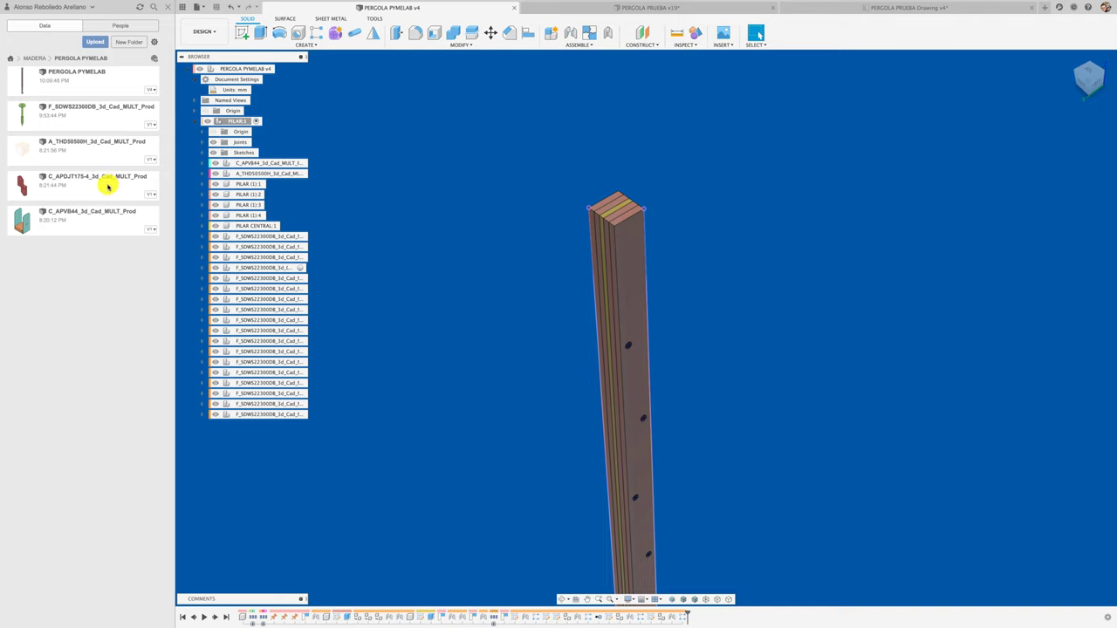
click(237, 35)
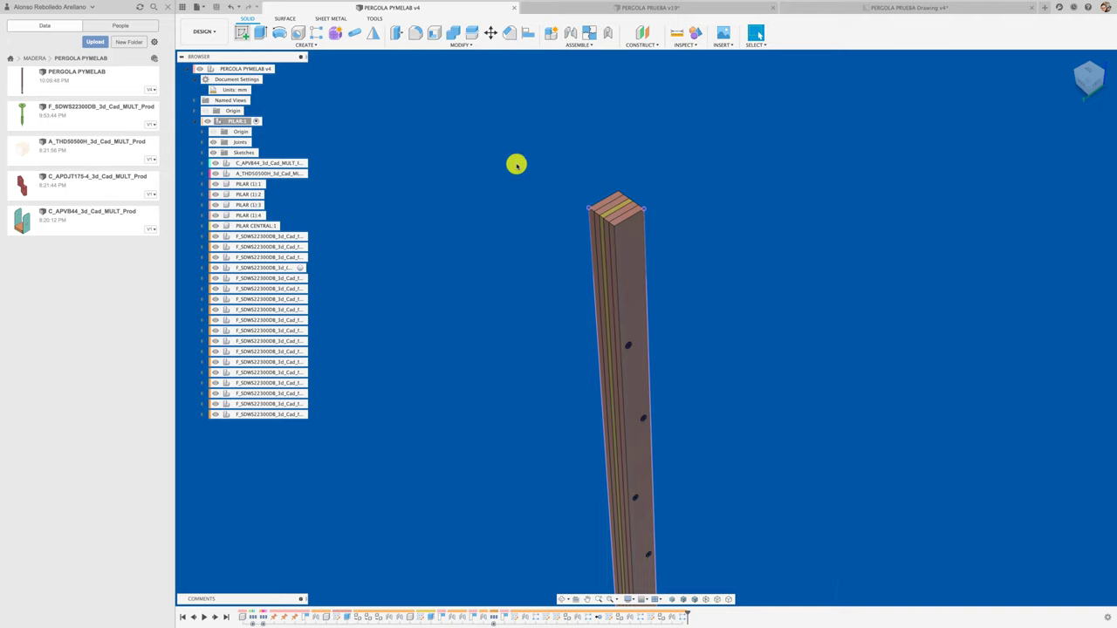
click(647, 250)
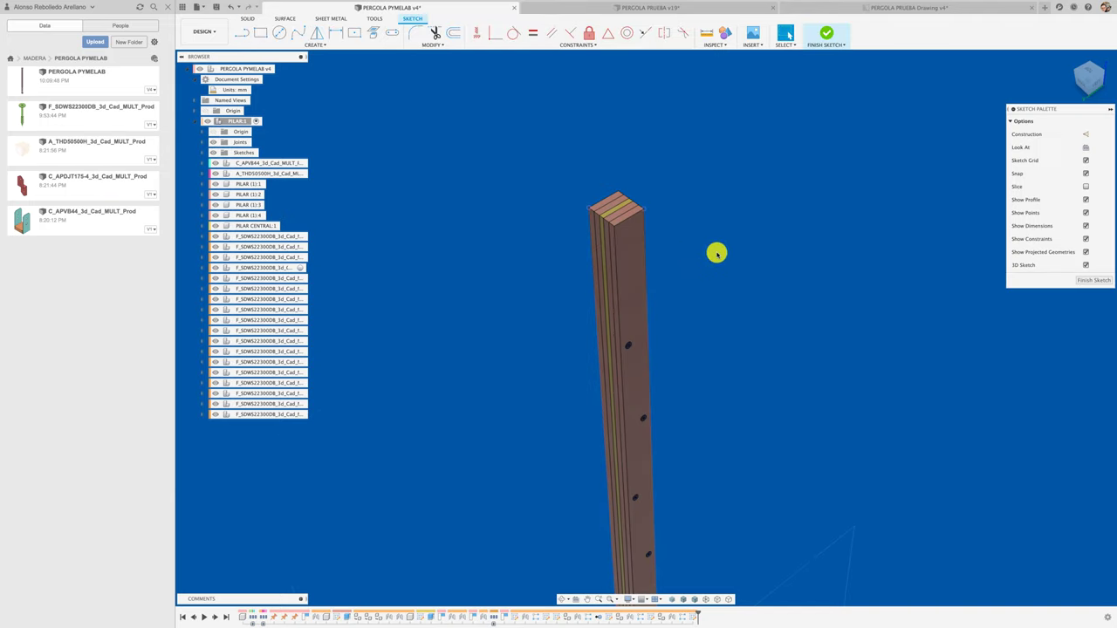
click(310, 45)
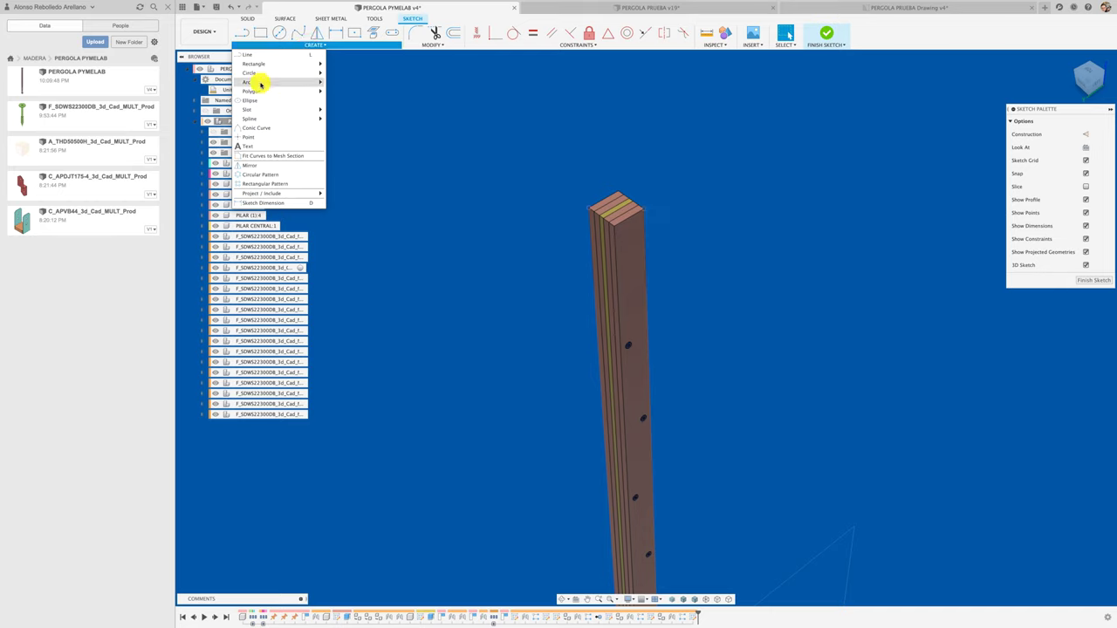
click(239, 134)
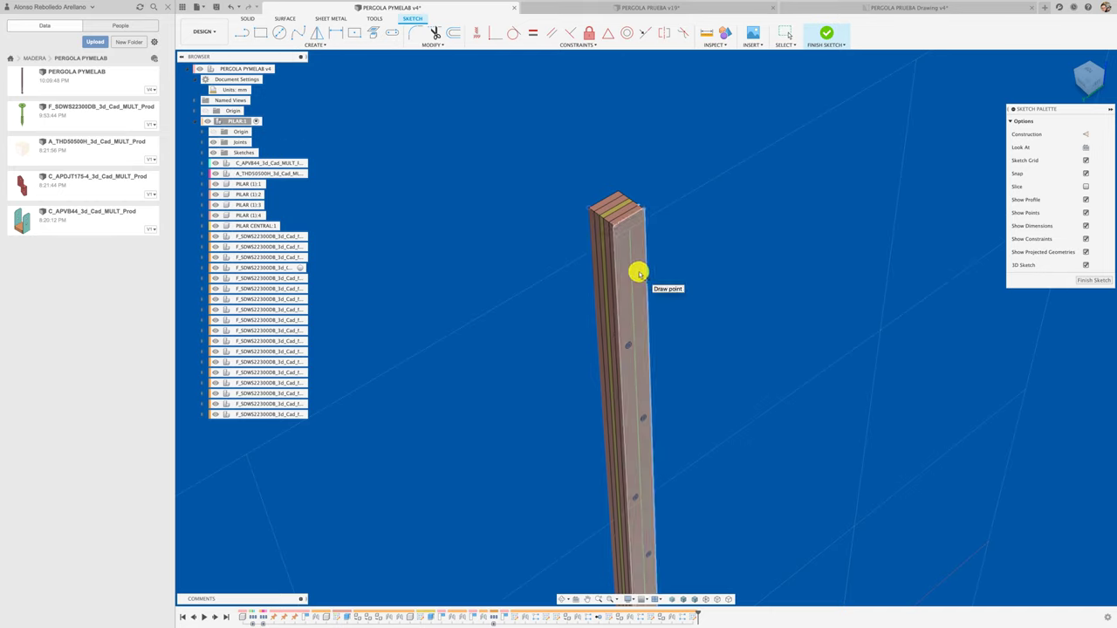
scroll(679, 239, up, 3)
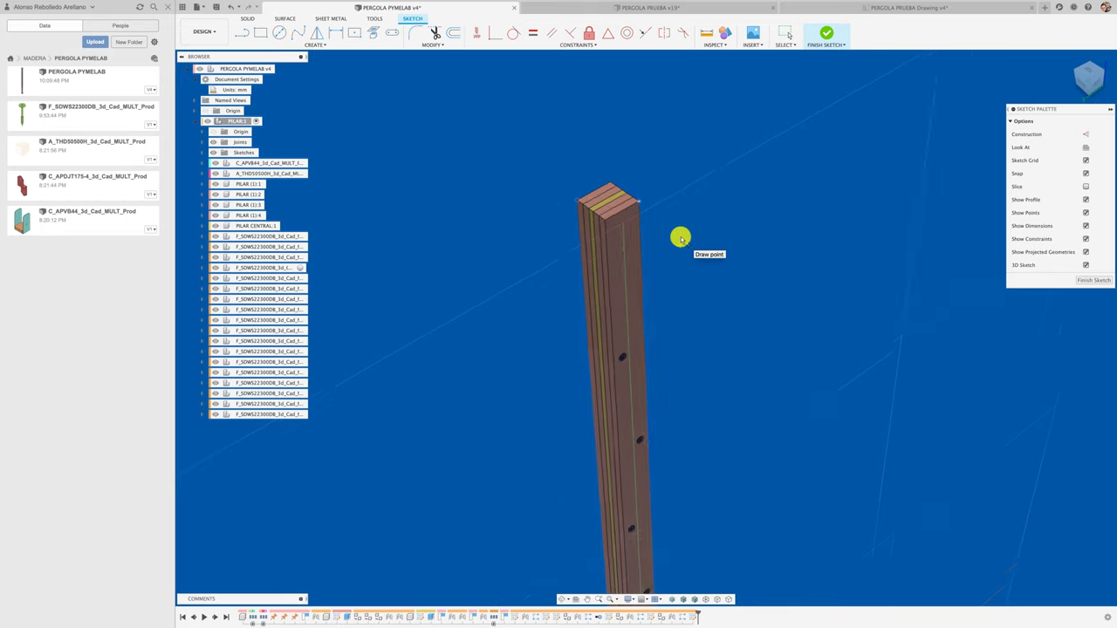
click(242, 32)
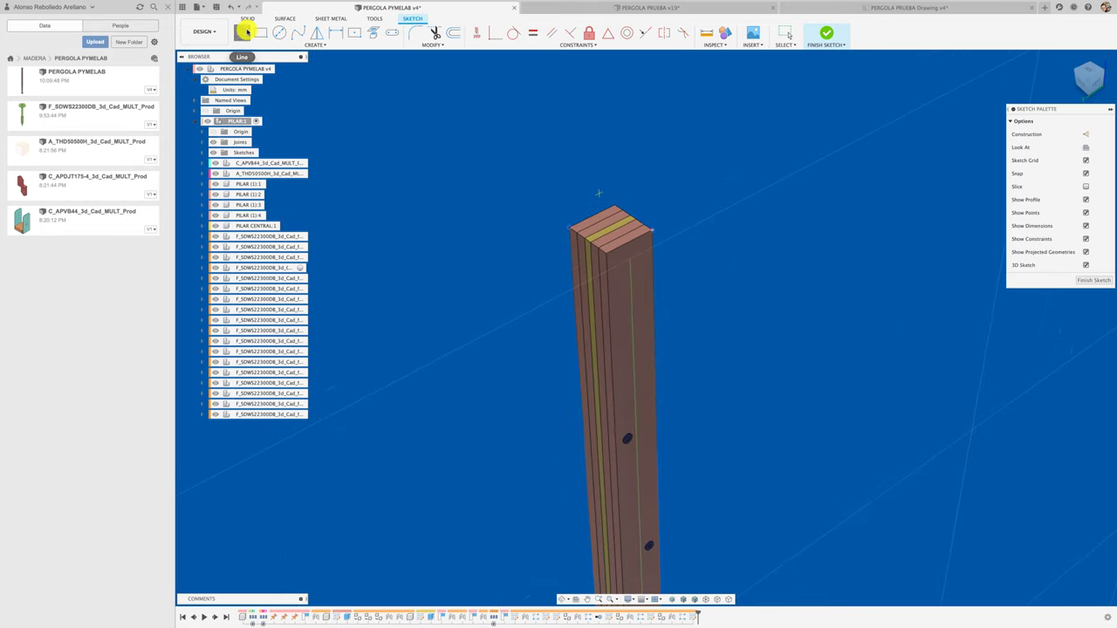
click(631, 244)
text(216)
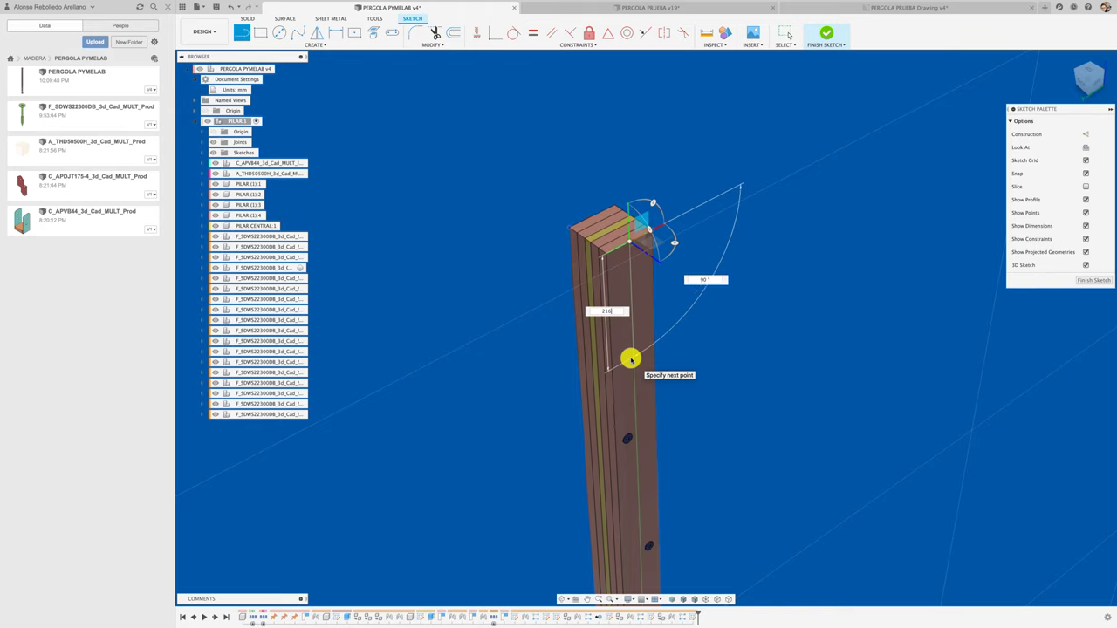
key(Return)
key(Escape)
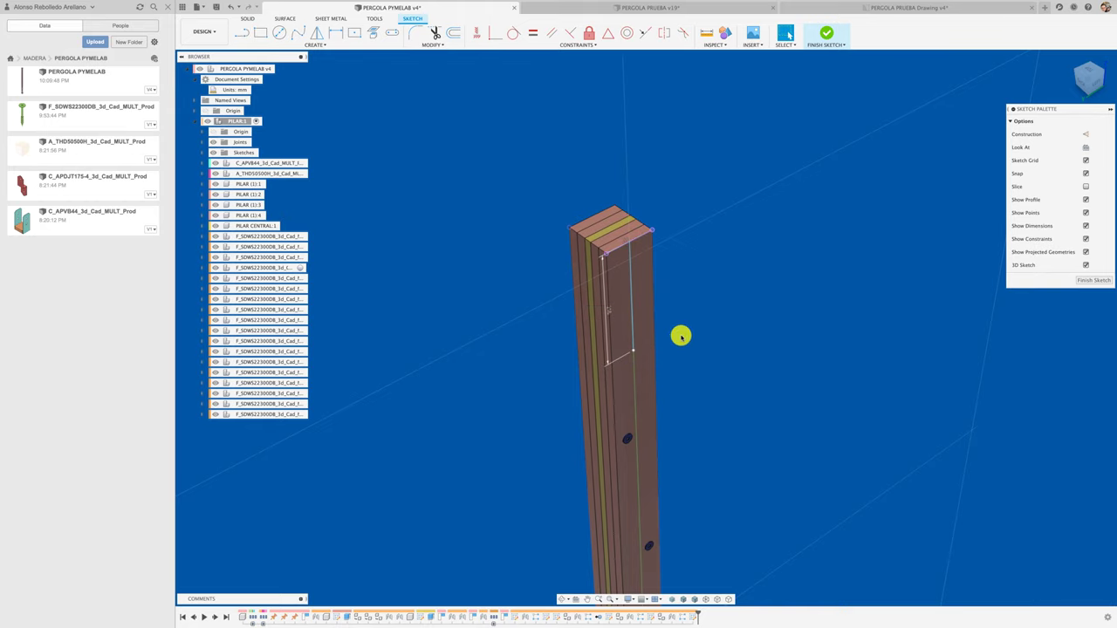
Make the line construction geometry, add a sketch point at its lower end, and finish the sketch
scroll(661, 344, up, 1)
scroll(641, 352, up, 3)
scroll(651, 355, up, 2)
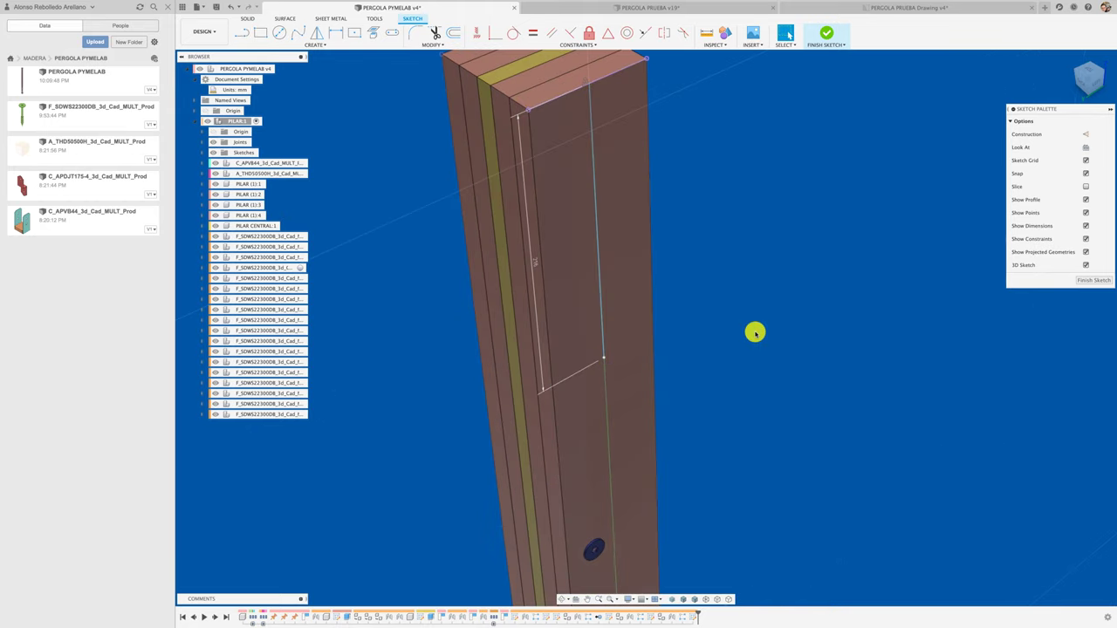
click(599, 282)
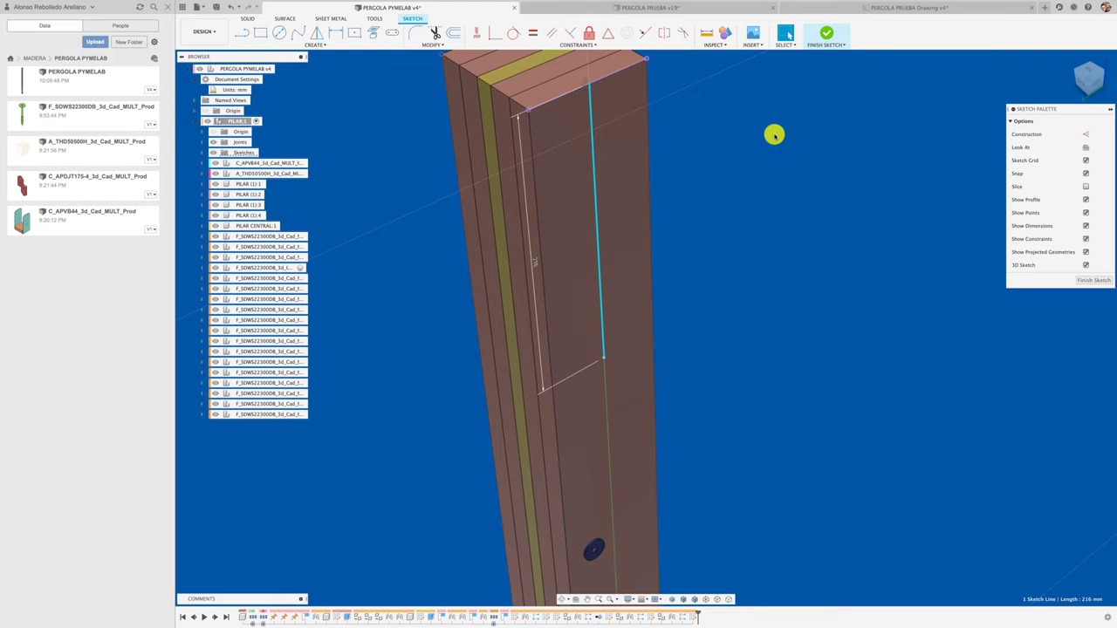
click(1082, 135)
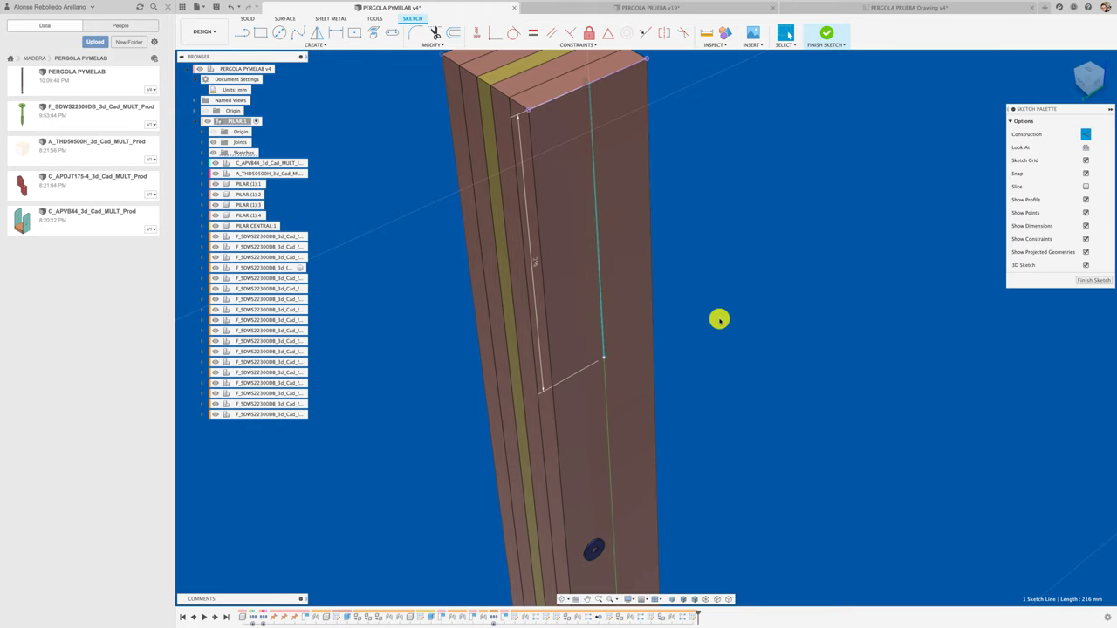
click(318, 45)
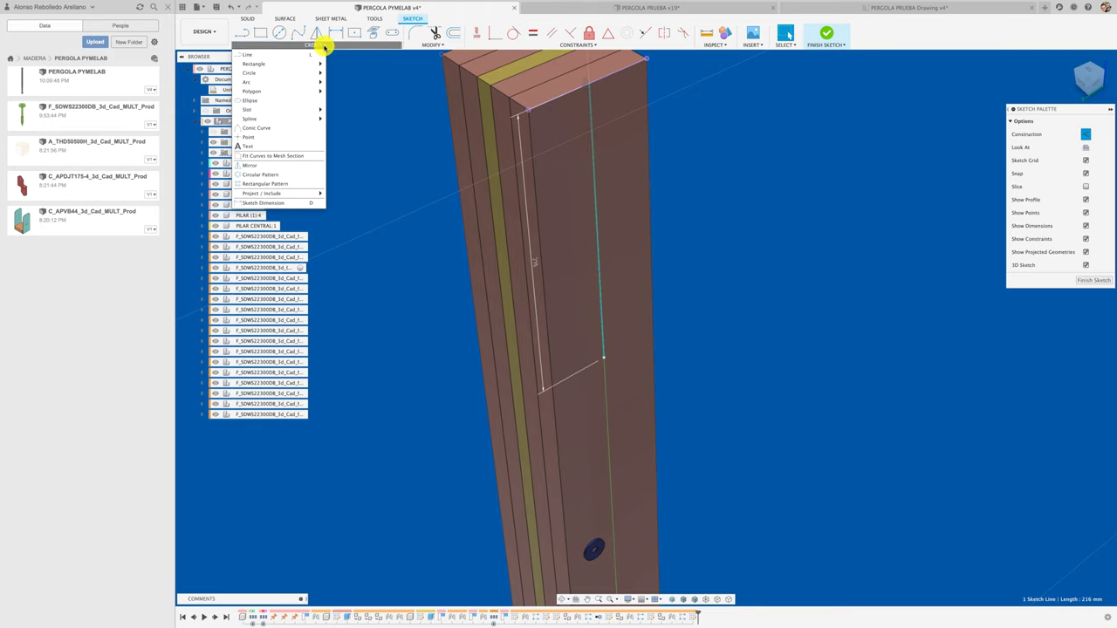
click(262, 137)
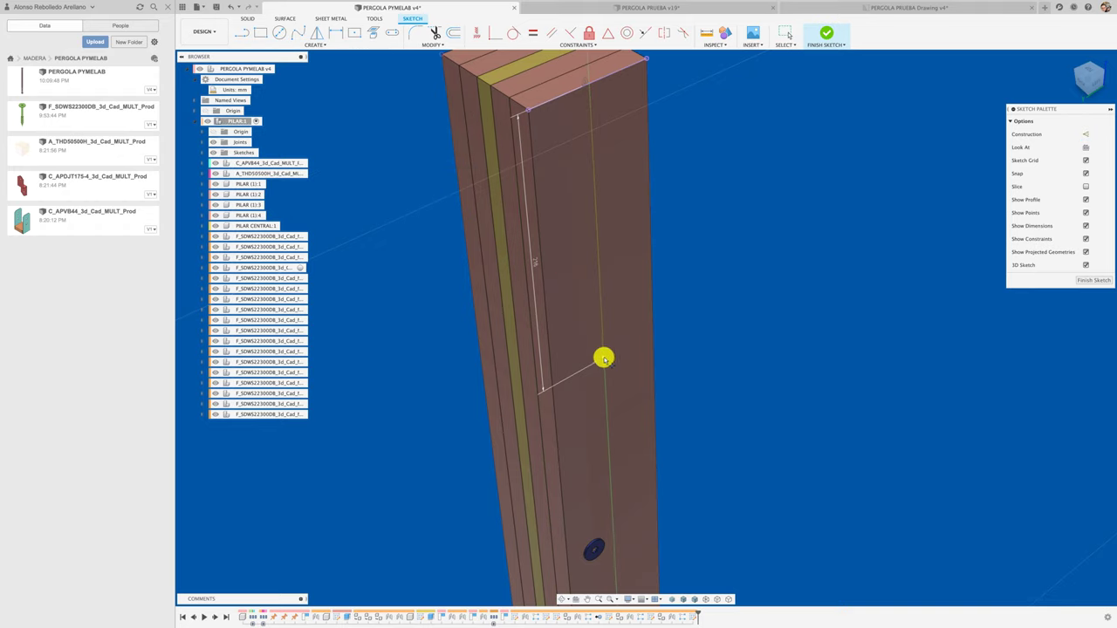
click(602, 359)
click(1079, 281)
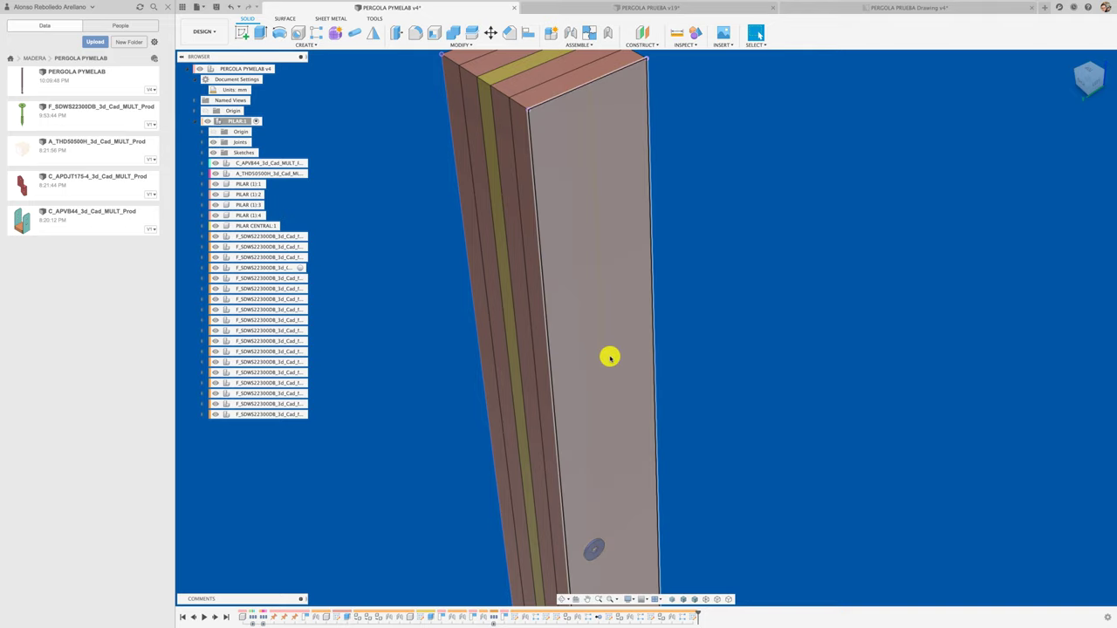
Insert the C_APDJT175-4 joist tie from the Data panel into the current design
shift+middle_drag(690, 311, 713, 307)
scroll(713, 306, down, 3)
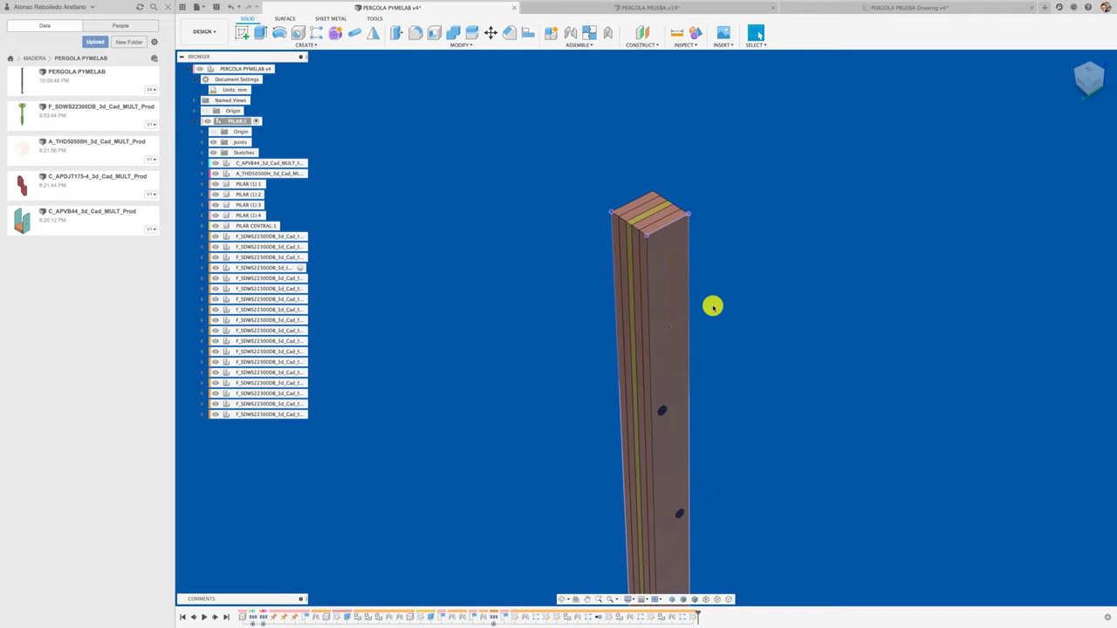
scroll(713, 307, up, 3)
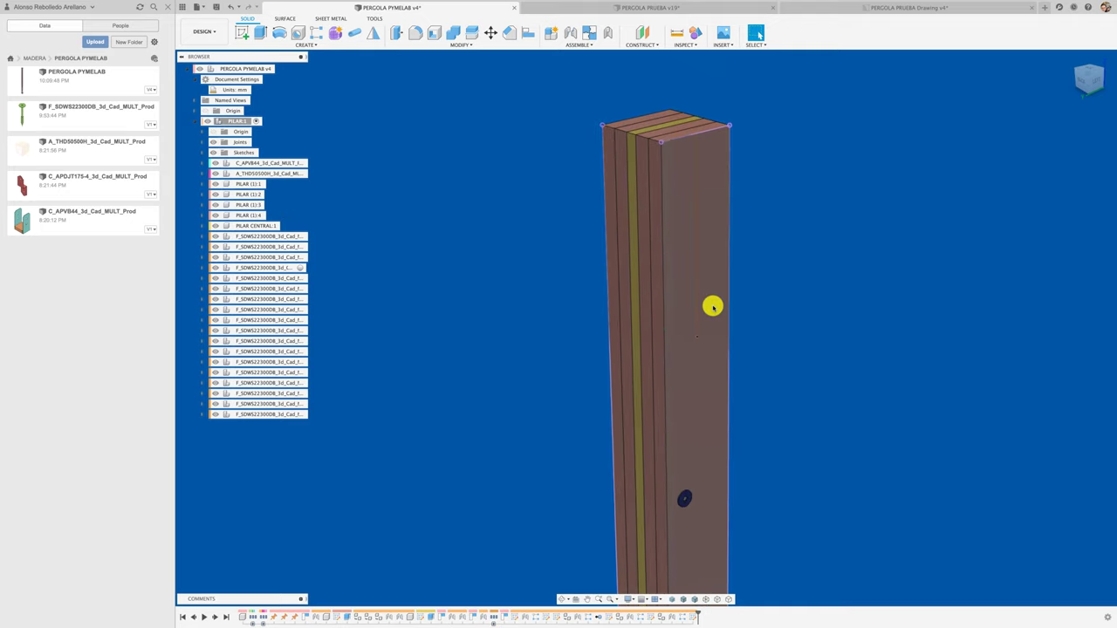
right_click(88, 184)
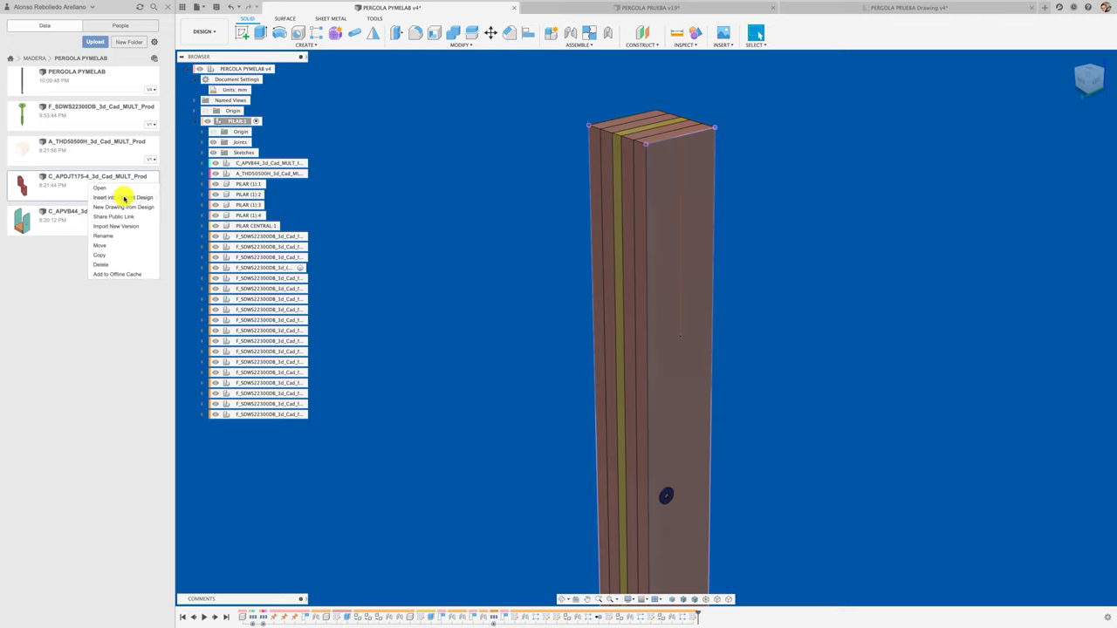
click(124, 198)
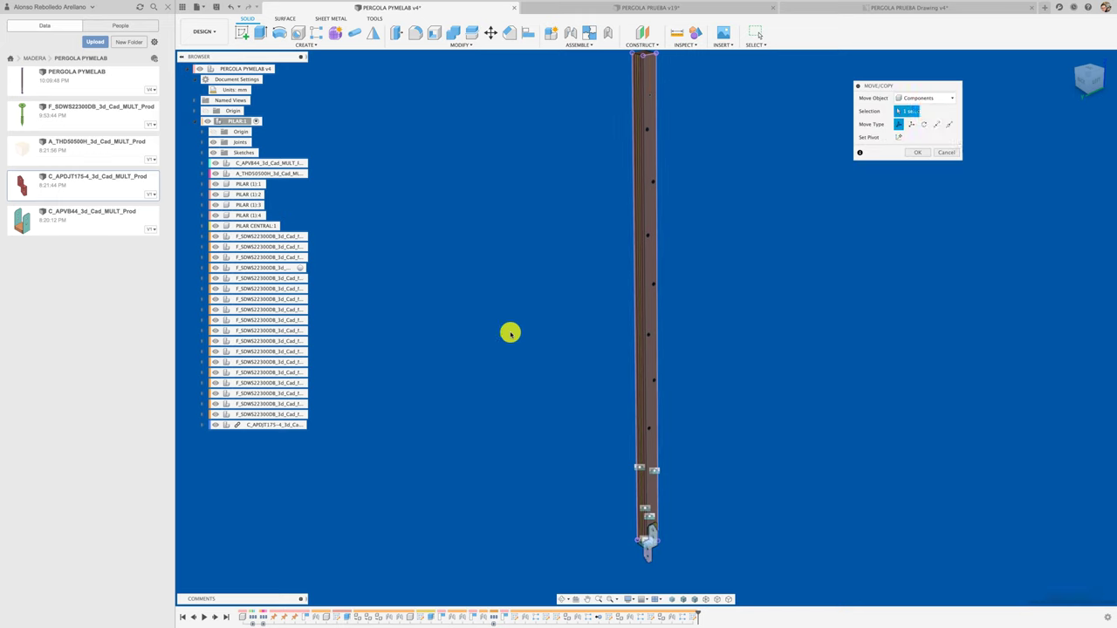
Position the joist tie at Z 2616 mm and X -271 mm, rotated -90° about Z
scroll(533, 434, down, 1)
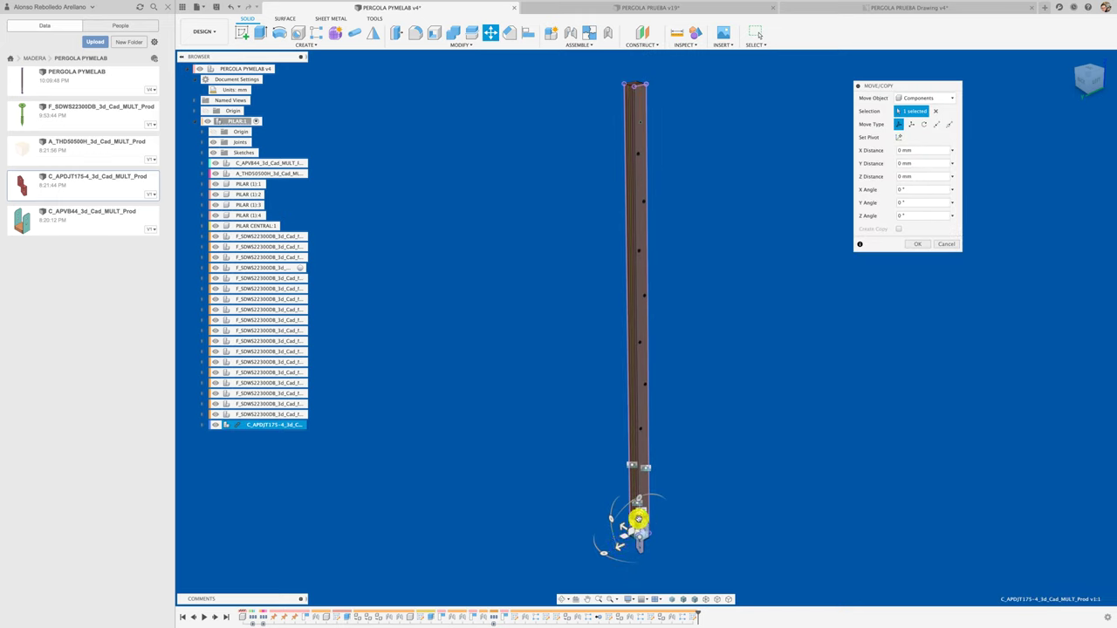
drag(638, 520, 660, 150)
scroll(660, 150, up, 2)
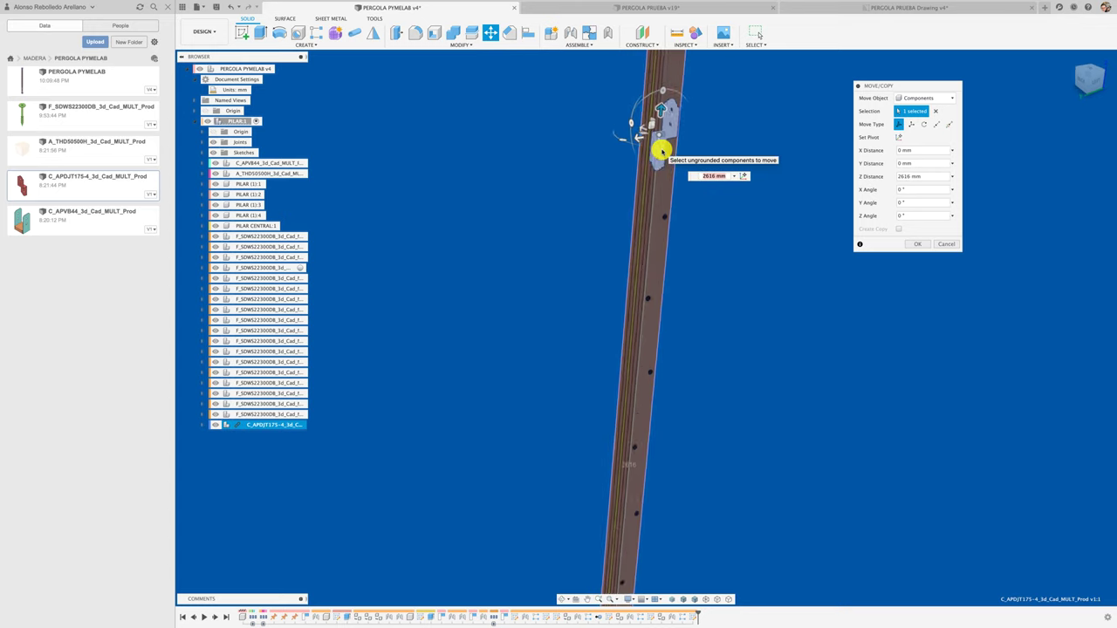
scroll(663, 149, up, 3)
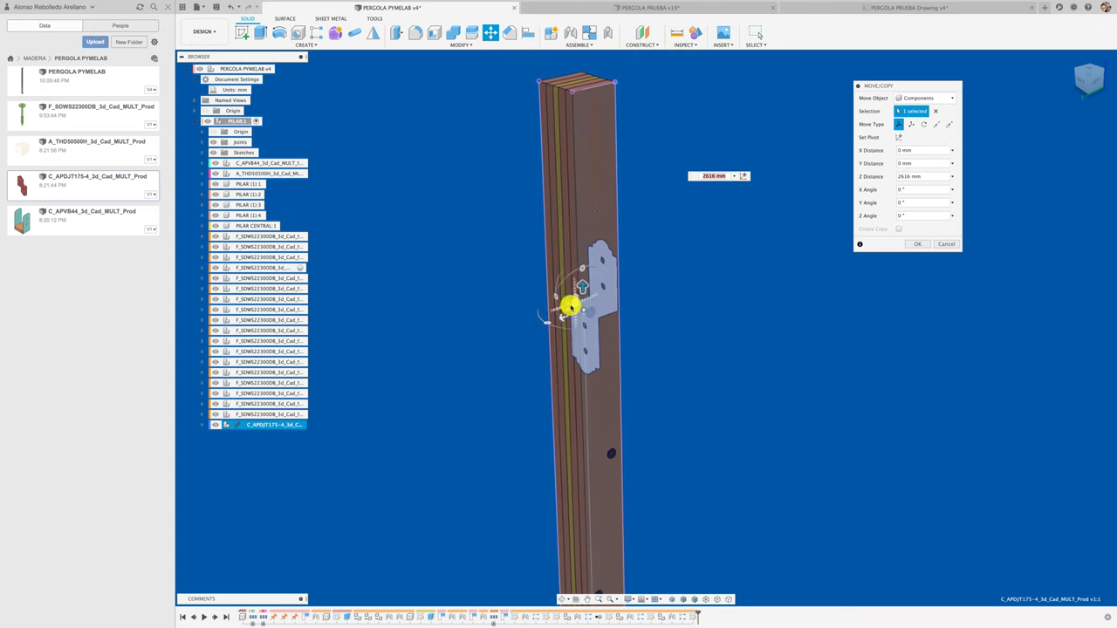
drag(569, 306, 668, 337)
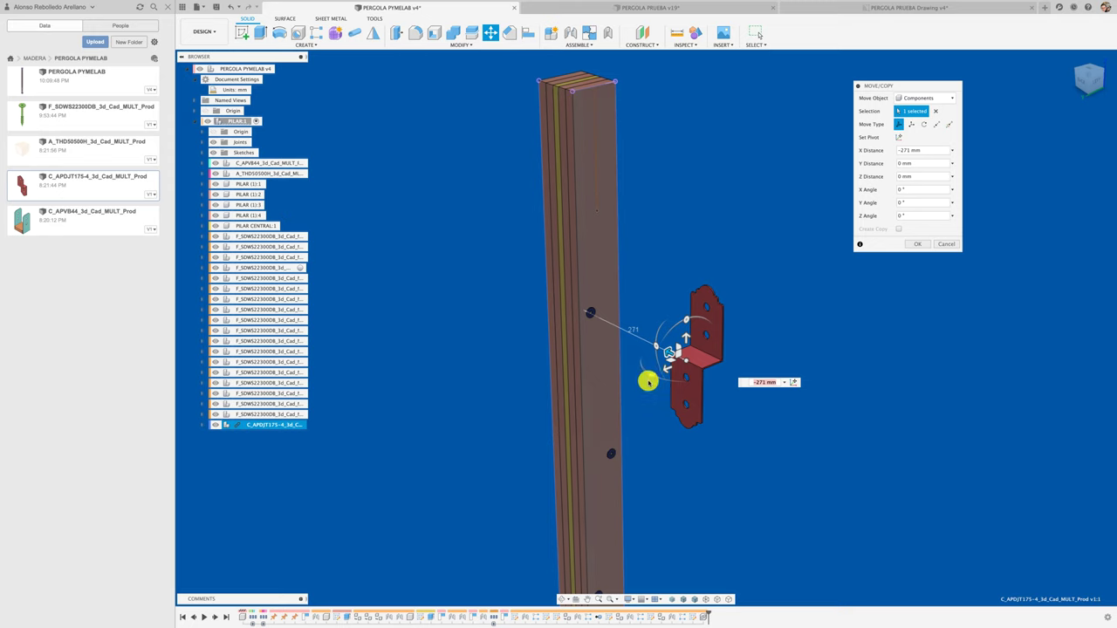
scroll(647, 381, up, 2)
drag(668, 401, 673, 373)
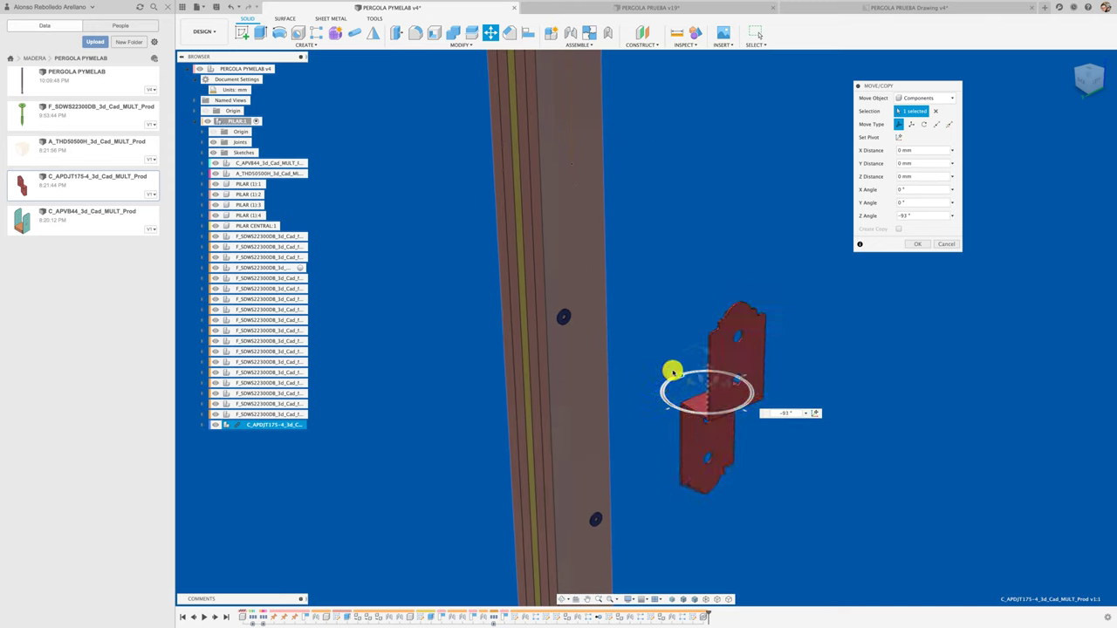
click(916, 244)
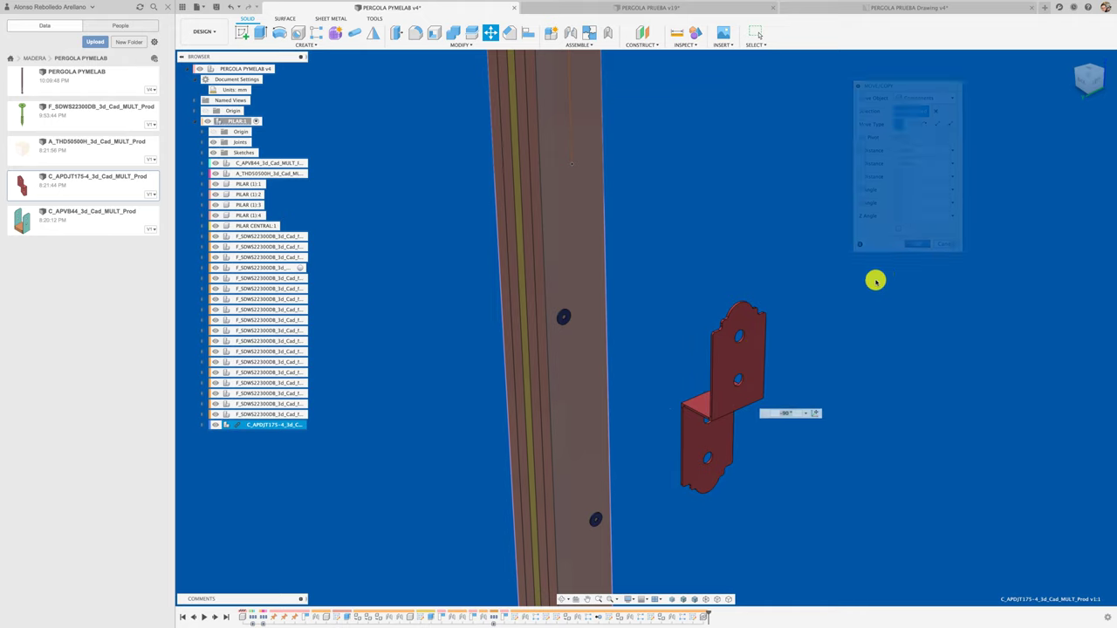
Orbit to face the pillar and switch to the PERGOLA PRUEBA Drawing v4 sheet
mouse_move(764, 393)
mouse_down()
mouse_move(723, 291)
mouse_move(705, 189)
mouse_up()
shift+middle_drag(705, 189, 845, 47)
click(825, 9)
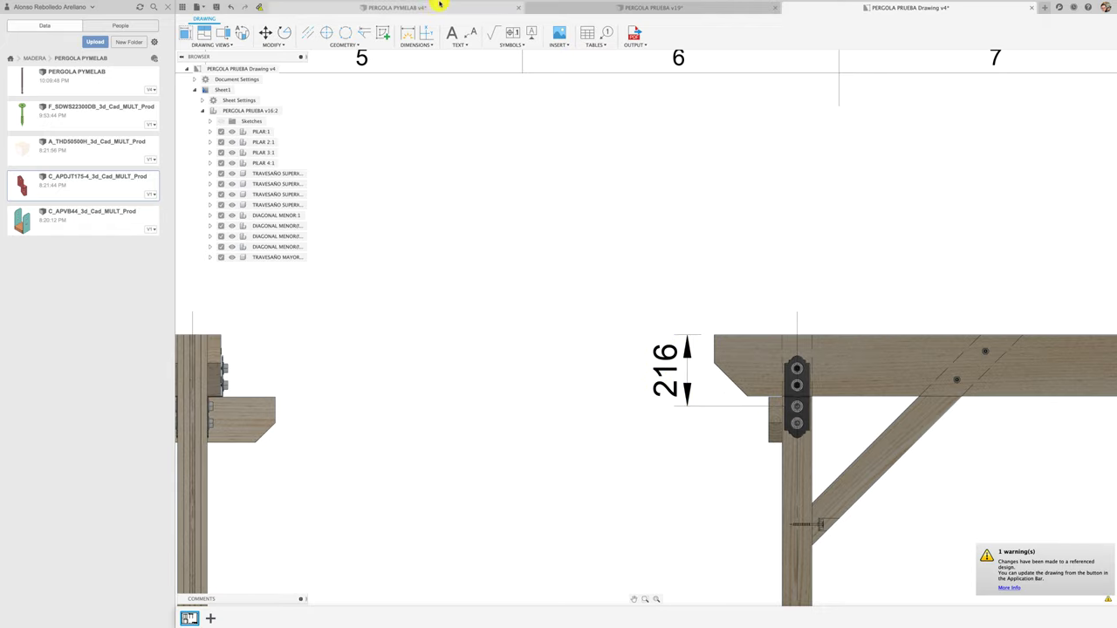
In PERGOLA PYMELAB v4, joint the joist tie's hole to the pillar point at -90° with 0 mm offsets
click(397, 7)
mouse_move(595, 278)
shift+middle_down()
mouse_move(680, 354)
mouse_move(757, 359)
shift+middle_up()
key(j)
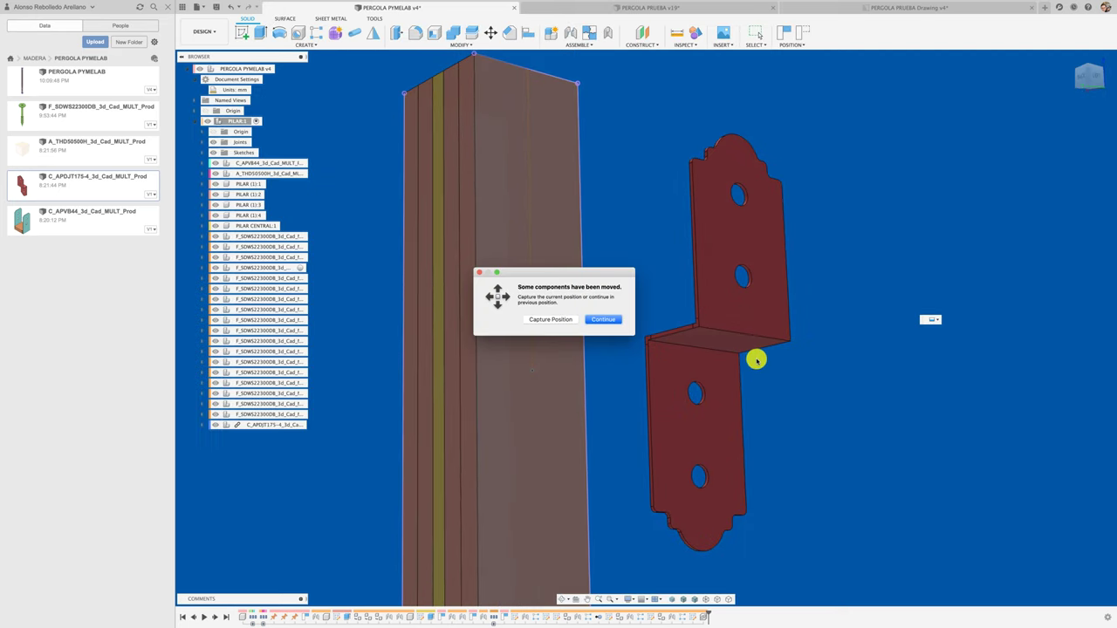
click(551, 322)
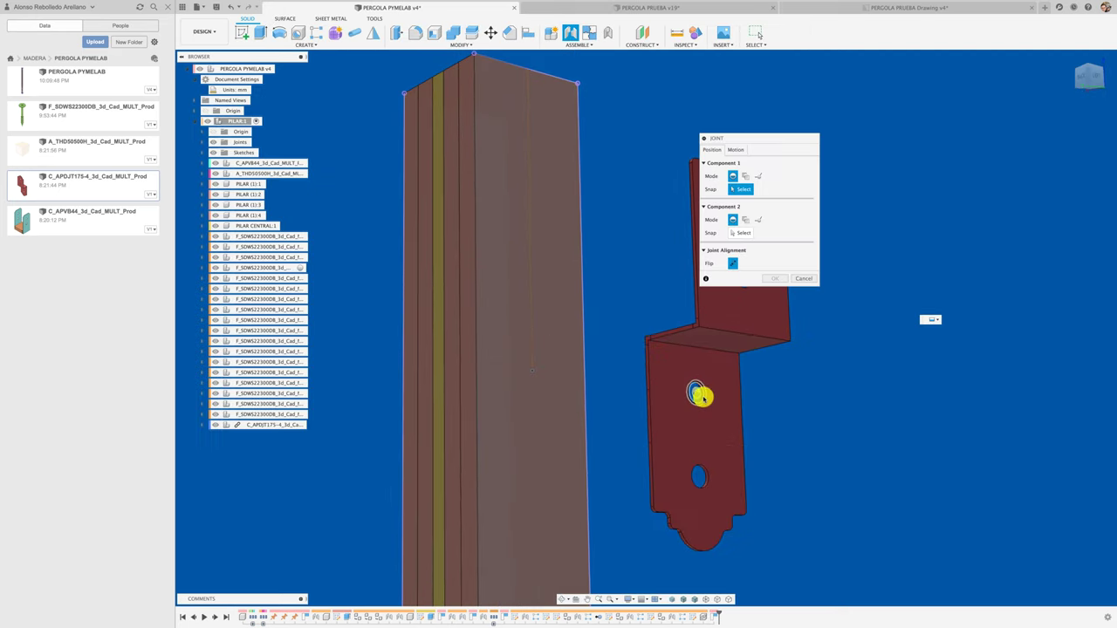
scroll(701, 395, up, 3)
click(698, 395)
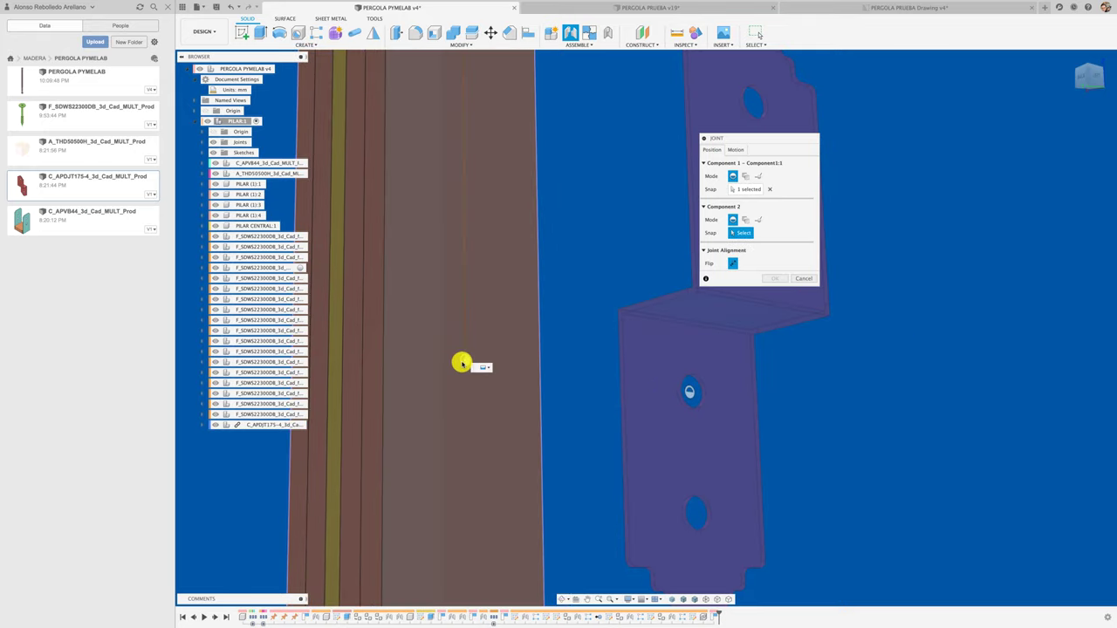
click(462, 361)
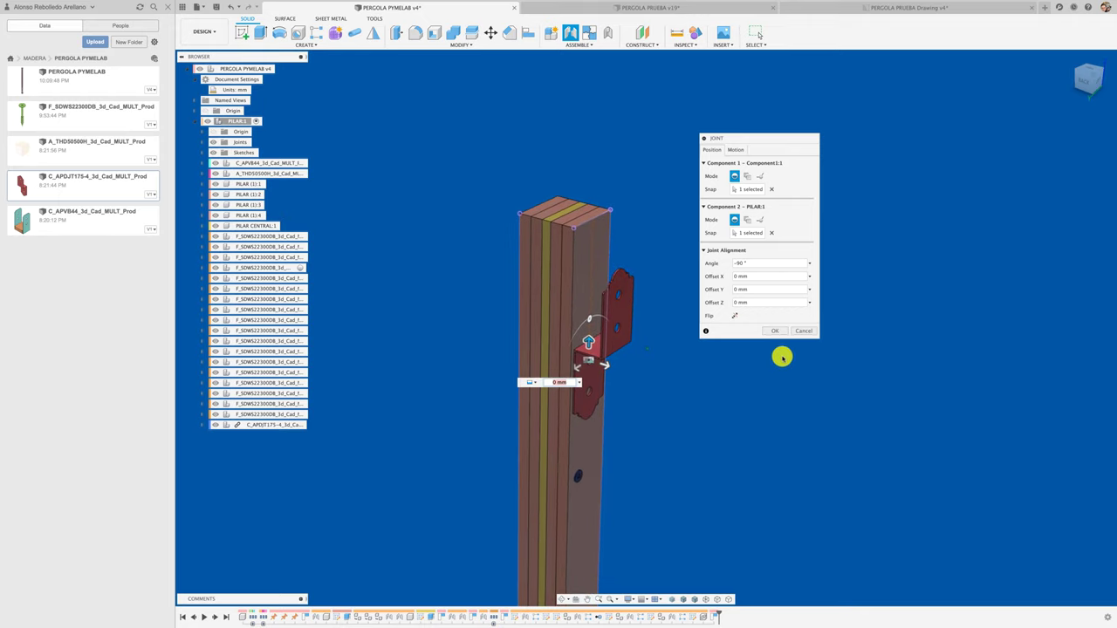
click(774, 330)
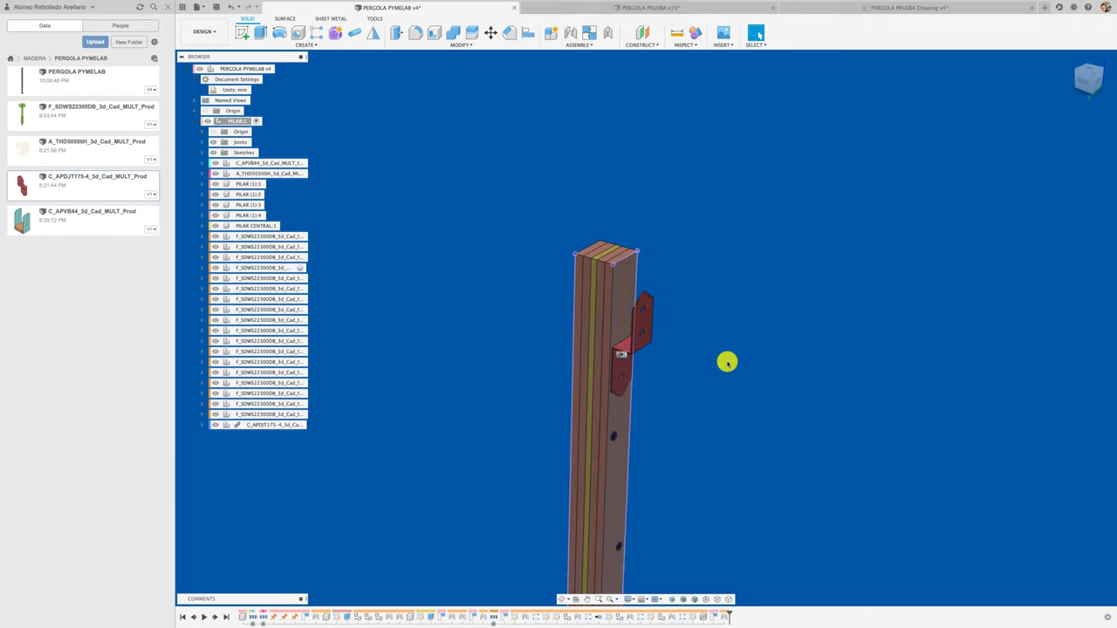
Break the joist tie's link to its source file and start a new sketch on the pillar face
right_click(274, 426)
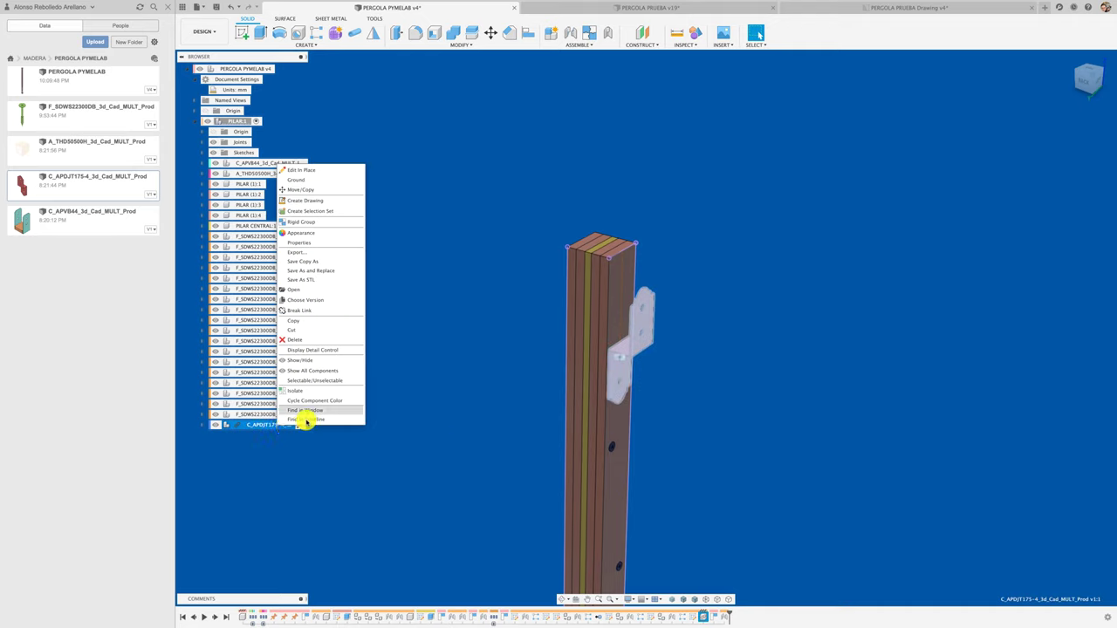
click(305, 310)
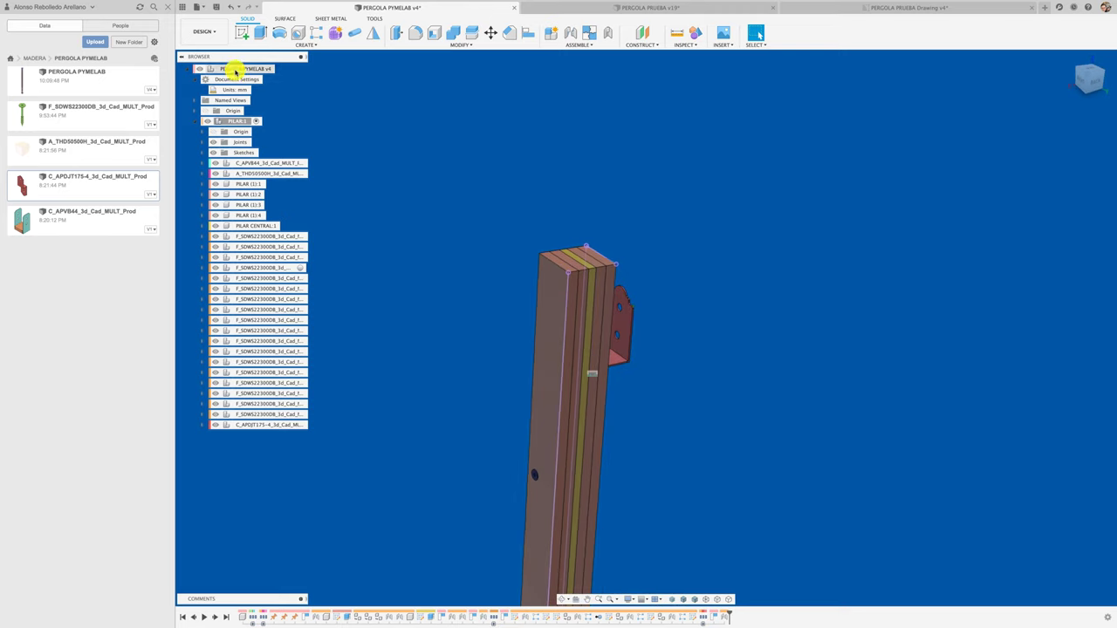
click(242, 34)
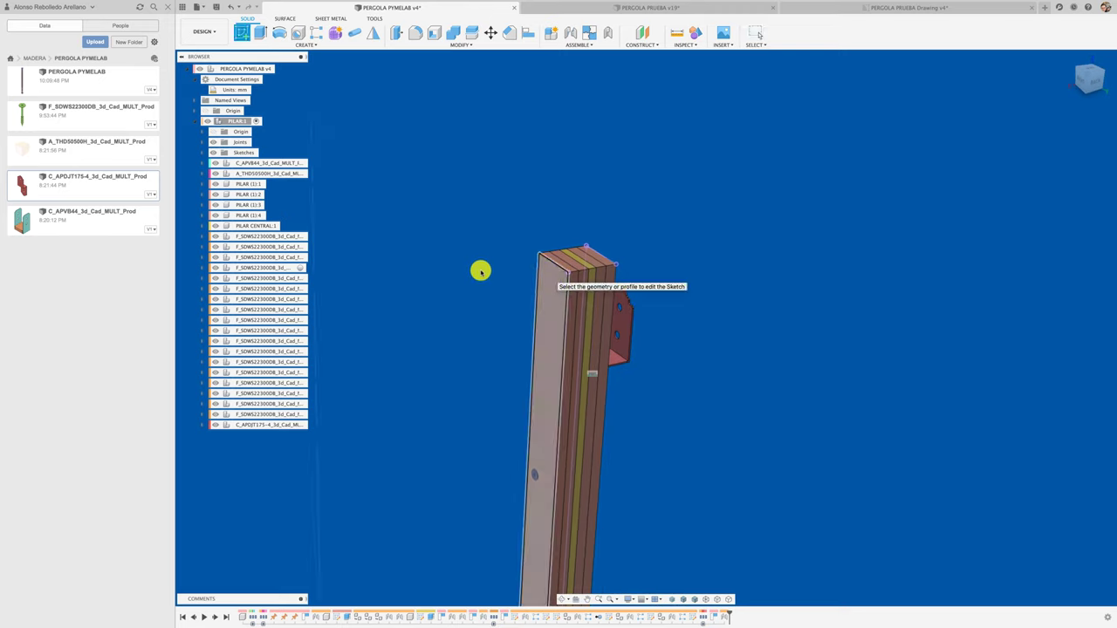
click(551, 301)
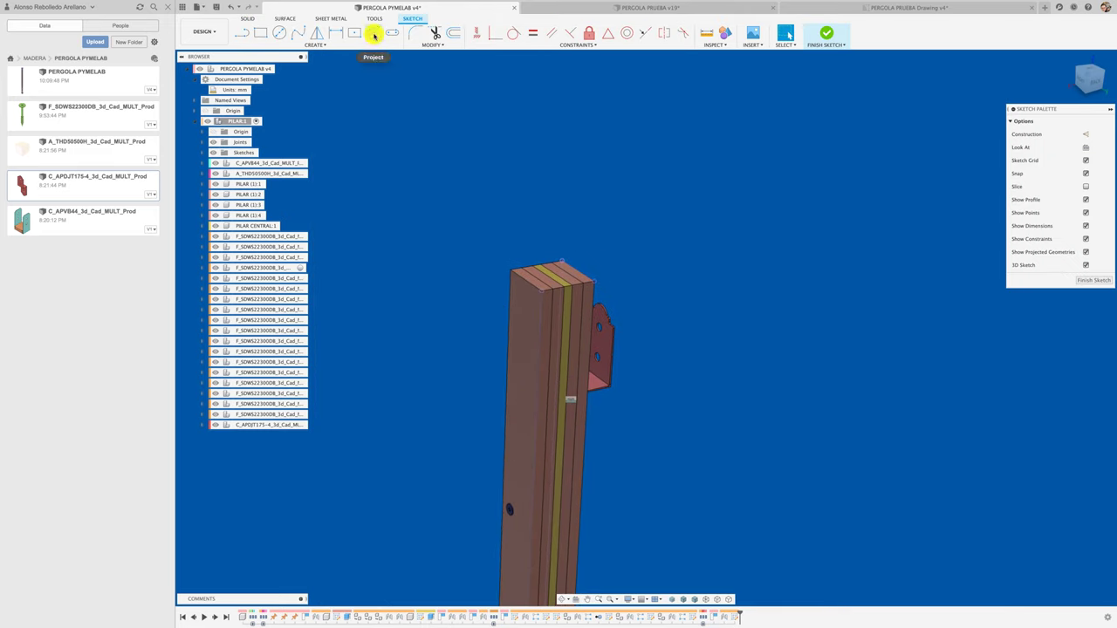
mouse_move(373, 35)
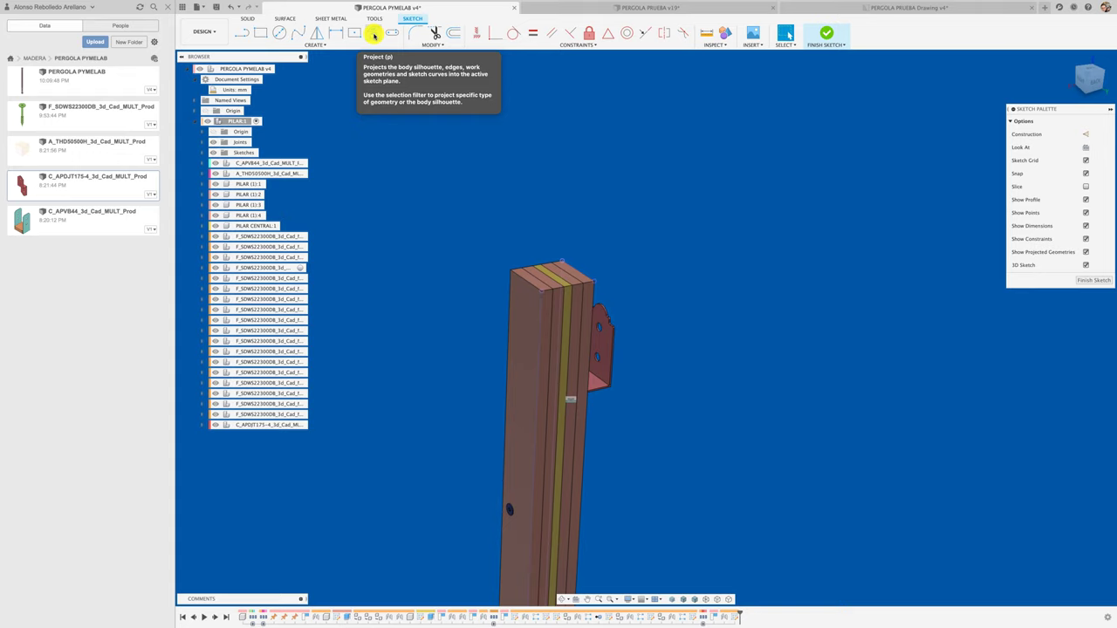
Project the pillar's edges to get a 216 mm line on the face and finish the sketch
click(373, 35)
scroll(637, 271, up, 5)
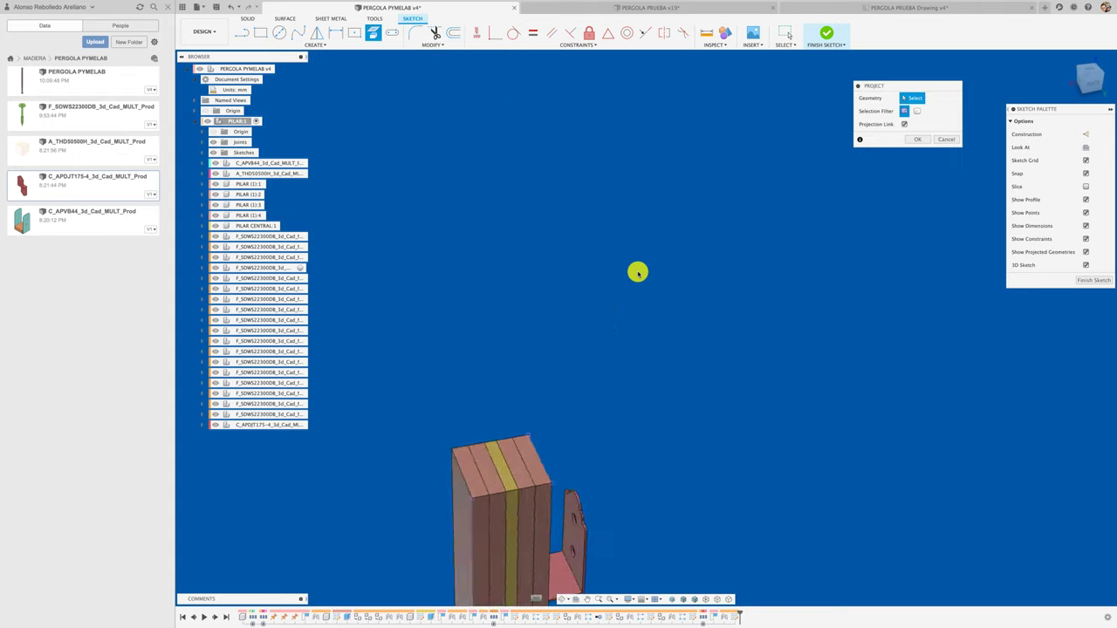
shift+scroll(638, 270, left, 5)
shift+scroll(638, 271, left, 5)
shift+scroll(638, 271, left, 5)
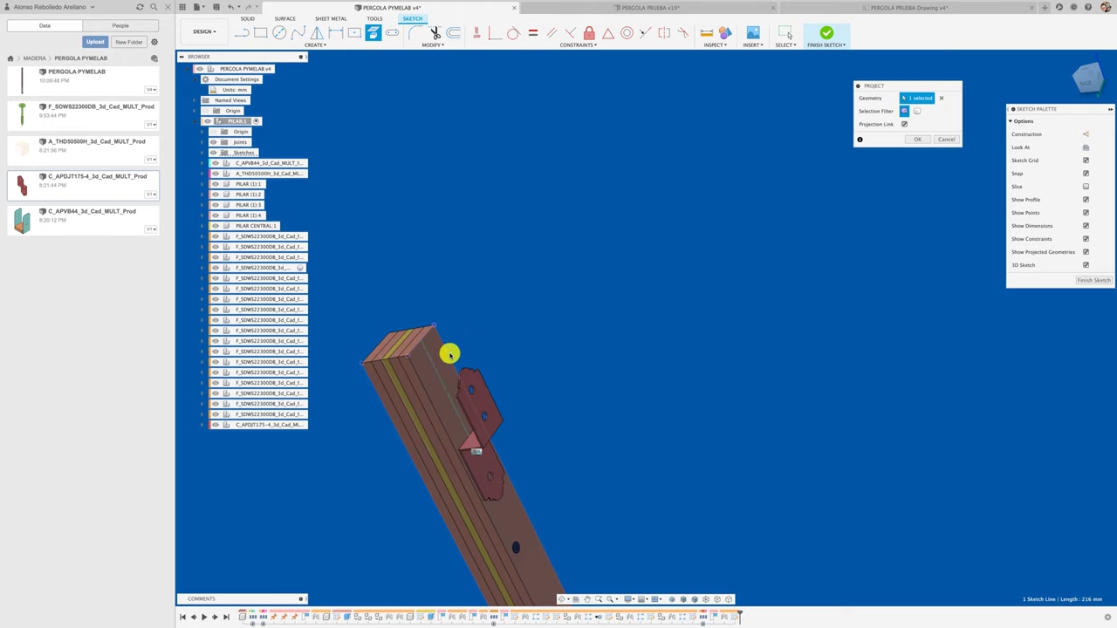
click(917, 139)
shift+scroll(724, 262, left, 5)
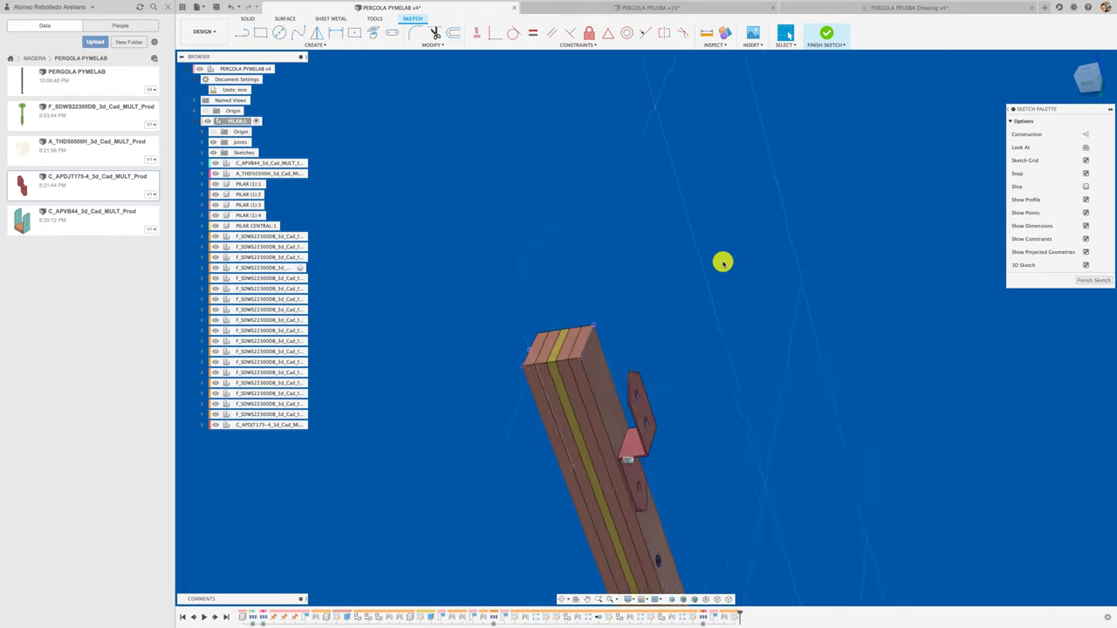
shift+scroll(723, 262, left, 5)
shift+scroll(724, 261, right, 3)
shift+scroll(723, 262, right, 3)
shift+scroll(723, 262, right, 5)
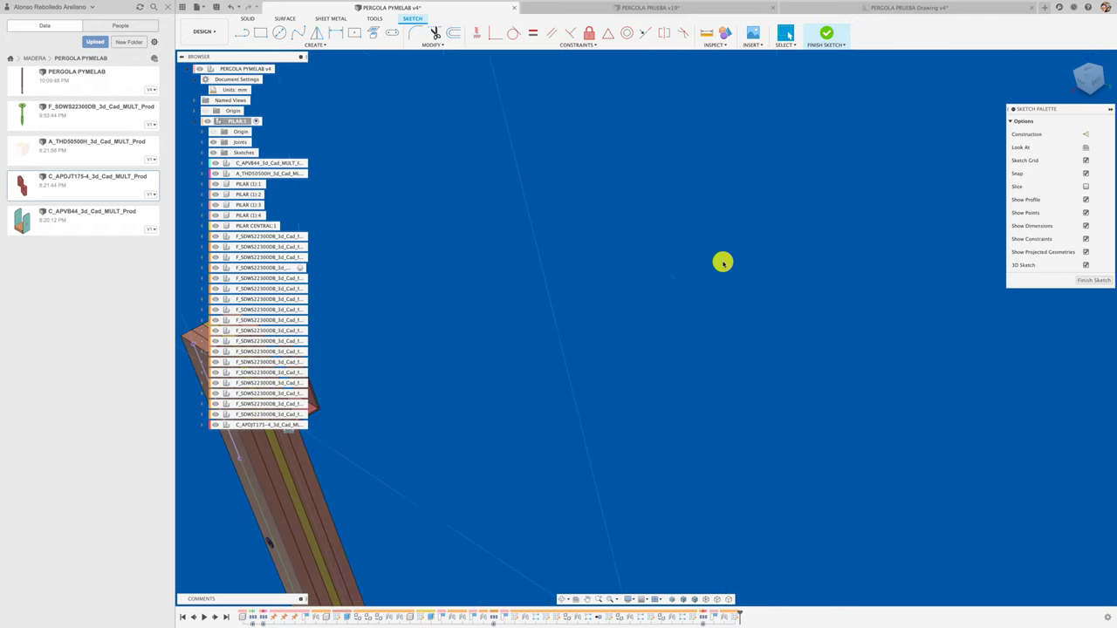
shift+scroll(723, 262, right, 3)
shift+scroll(722, 261, left, 2)
shift+scroll(717, 261, left, 3)
shift+scroll(610, 288, left, 2)
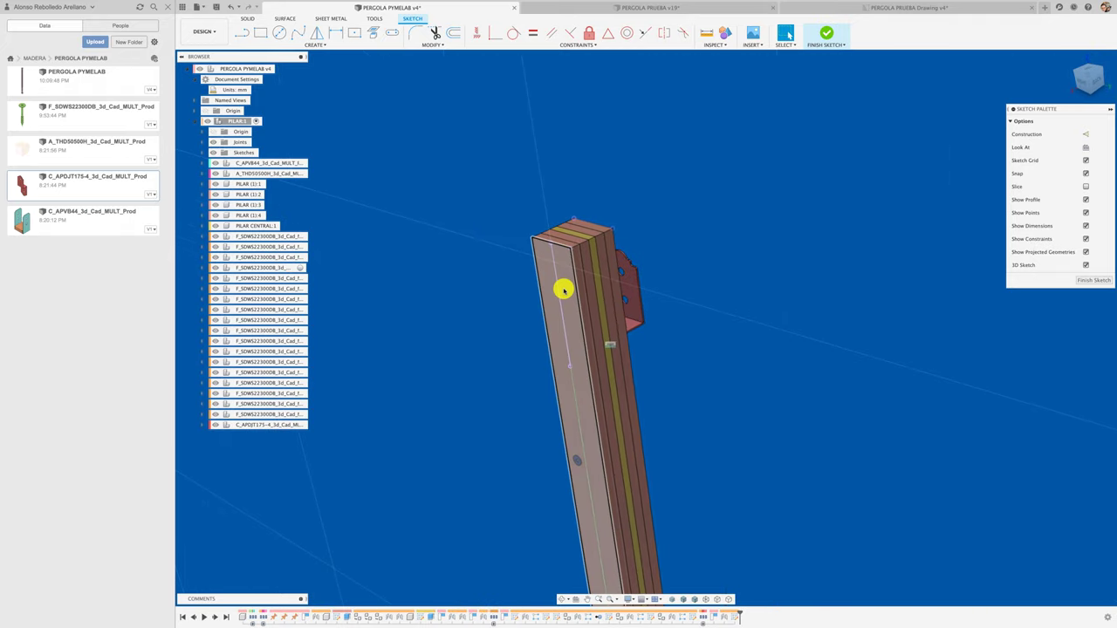
shift+scroll(640, 304, left, 5)
shift+scroll(890, 332, right, 2)
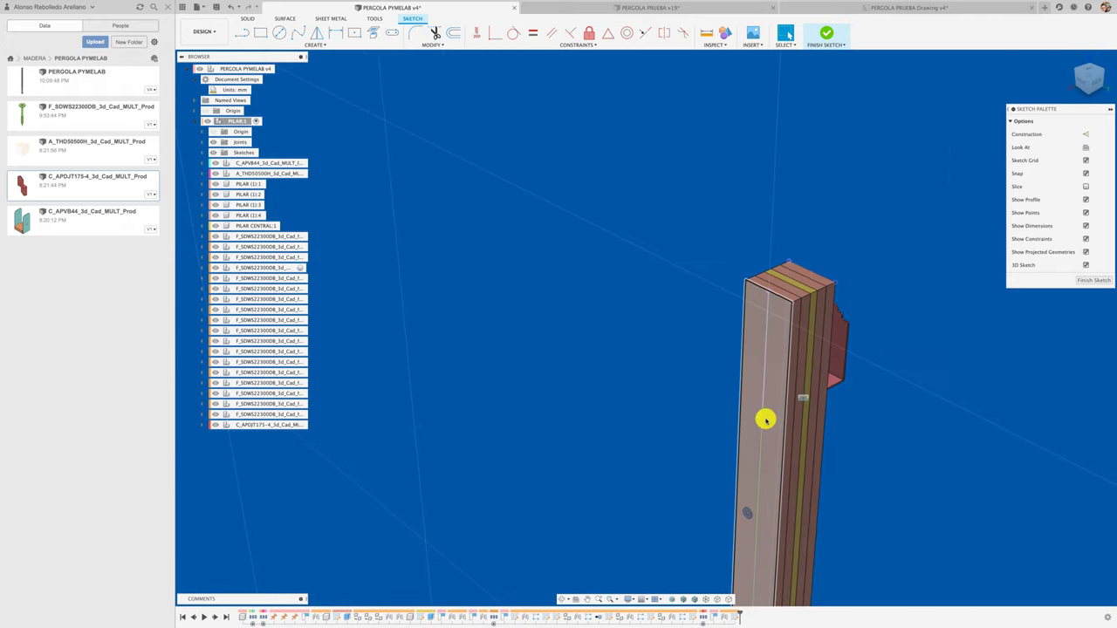
shift+scroll(765, 419, right, 1)
click(1093, 280)
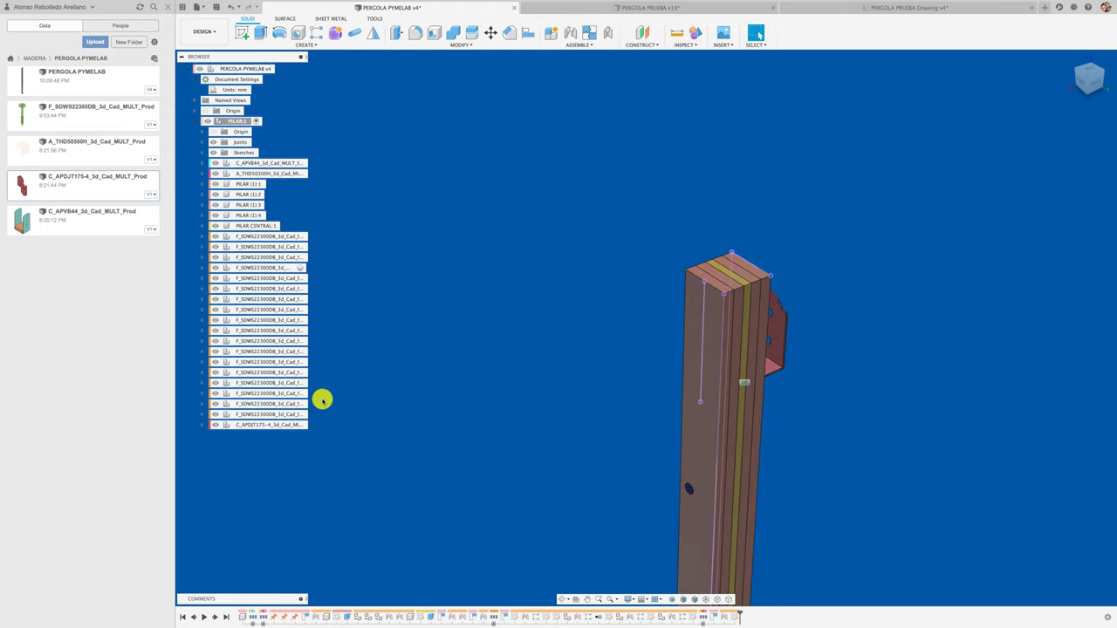
Copy and paste the APDJT175 joist tie, turning the copy 180° about Z and moving it −317 mm
click(276, 425)
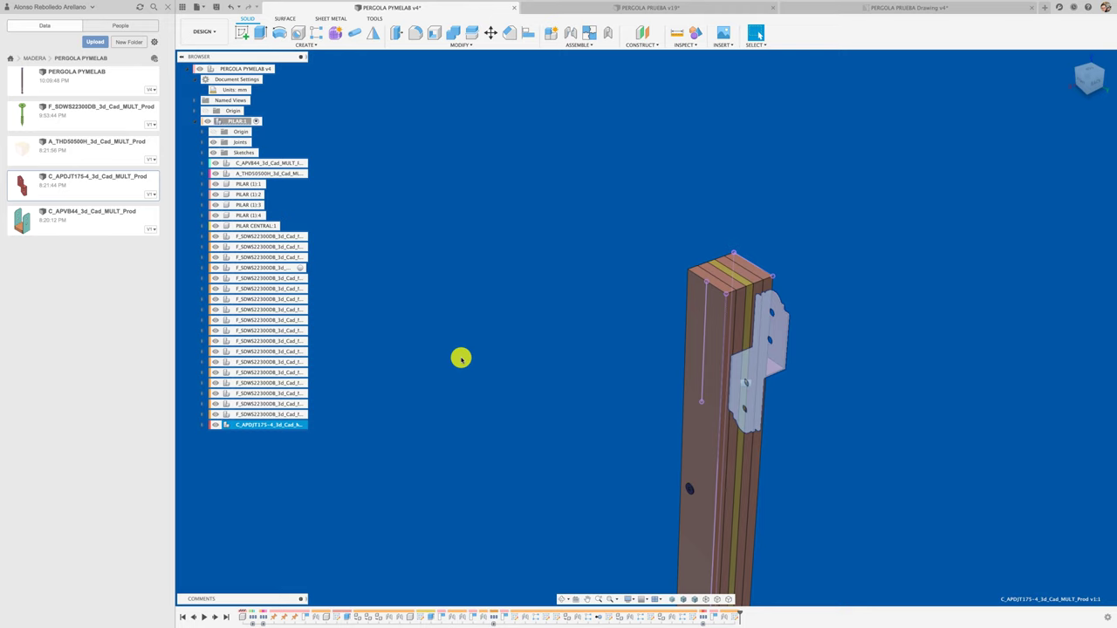
key(ctrl+c)
key(ctrl+v)
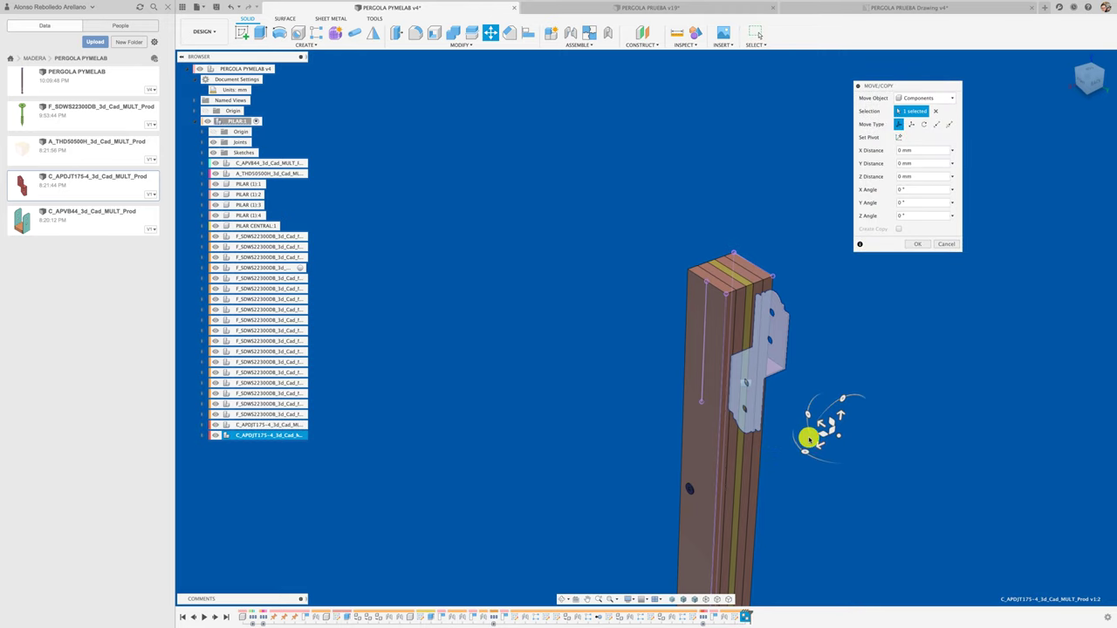
mouse_move(817, 444)
mouse_down()
mouse_move(689, 498)
mouse_move(770, 463)
mouse_up()
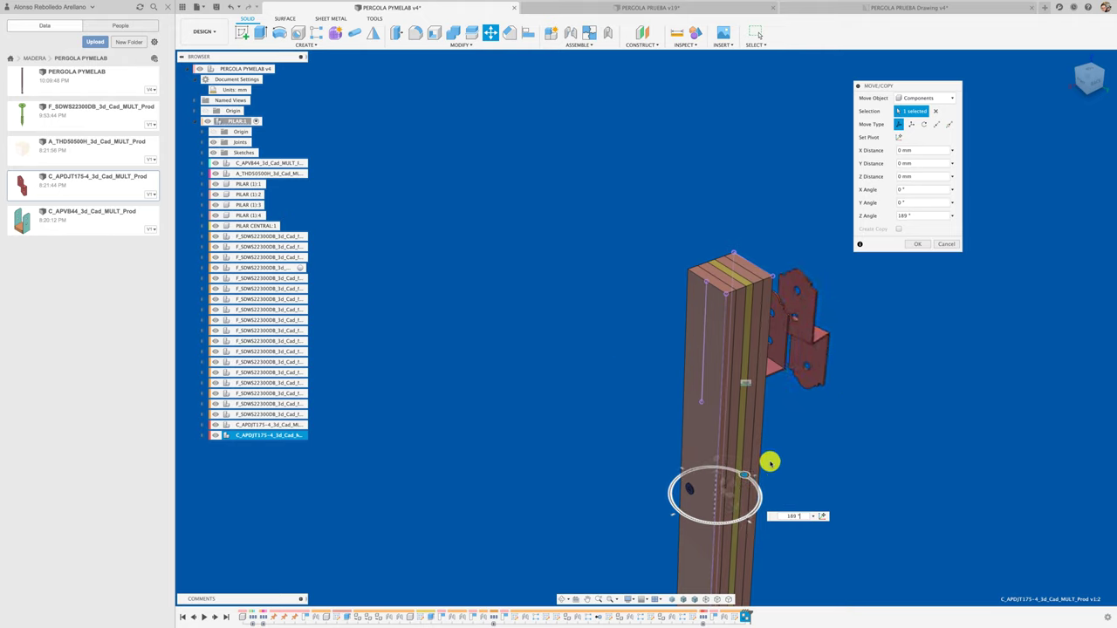
drag(770, 467, 769, 472)
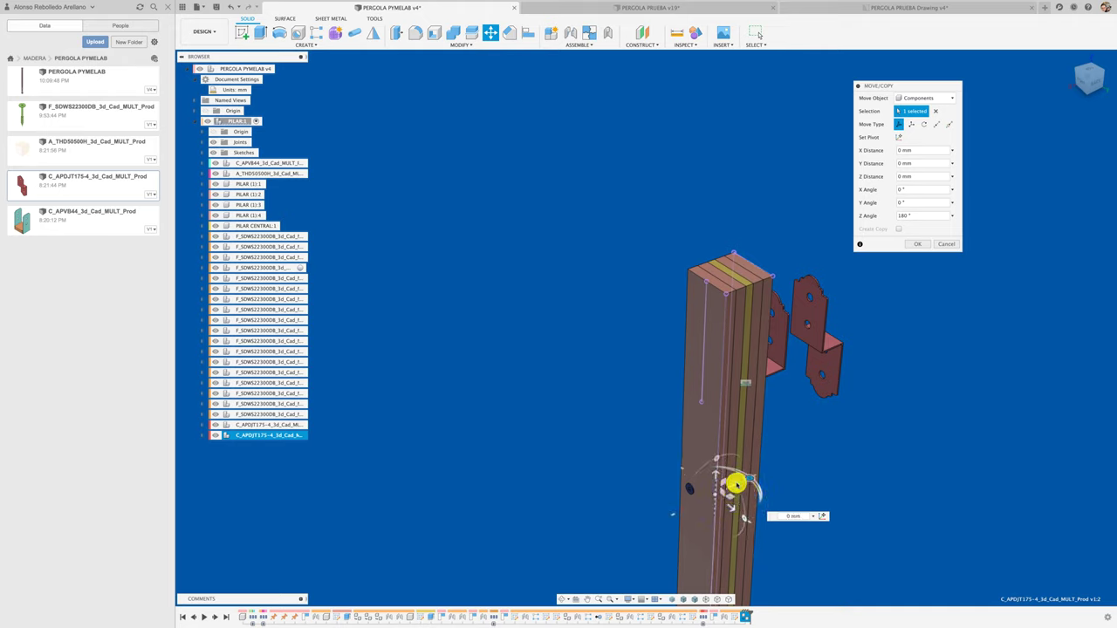
drag(736, 484, 571, 543)
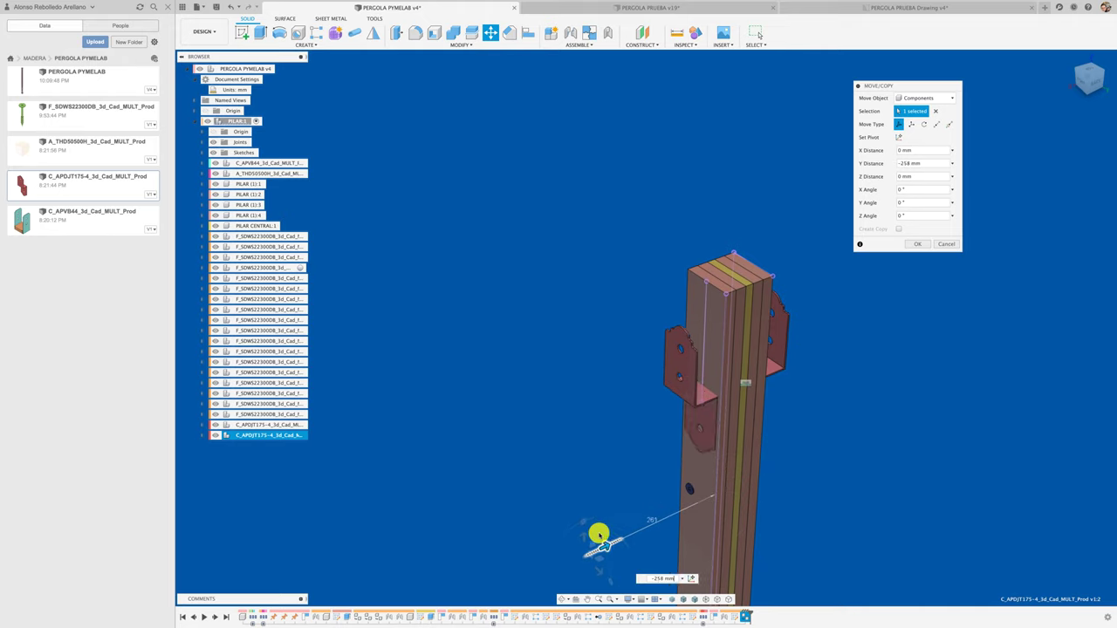
click(919, 245)
scroll(658, 455, up, 5)
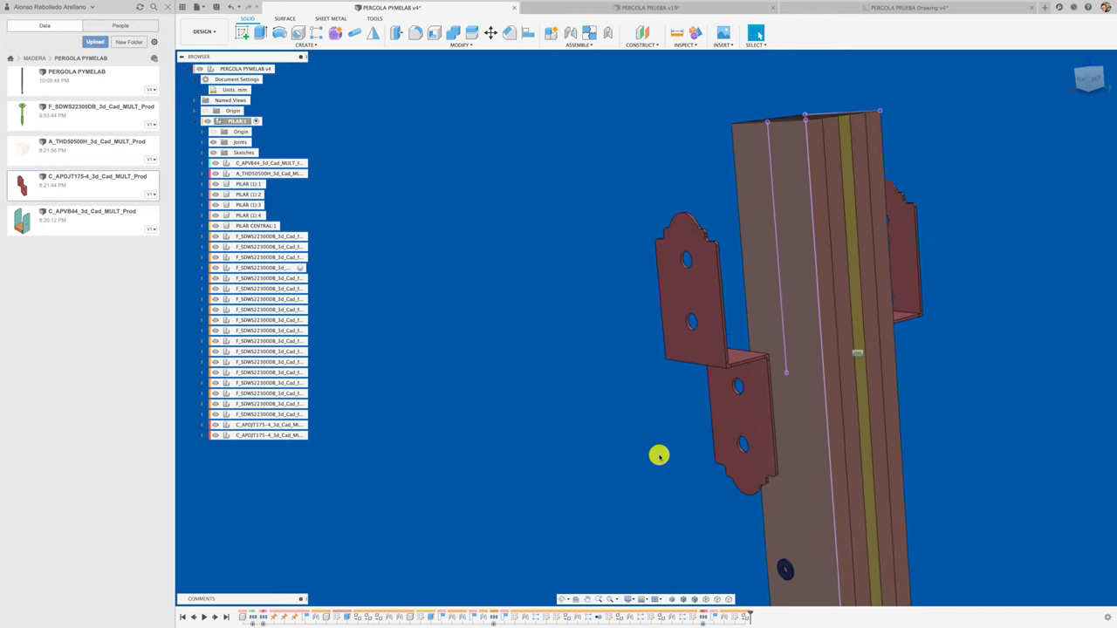
Joint the copied tie's lower hole to a pillar point, then undo the misplaced joint
key(j)
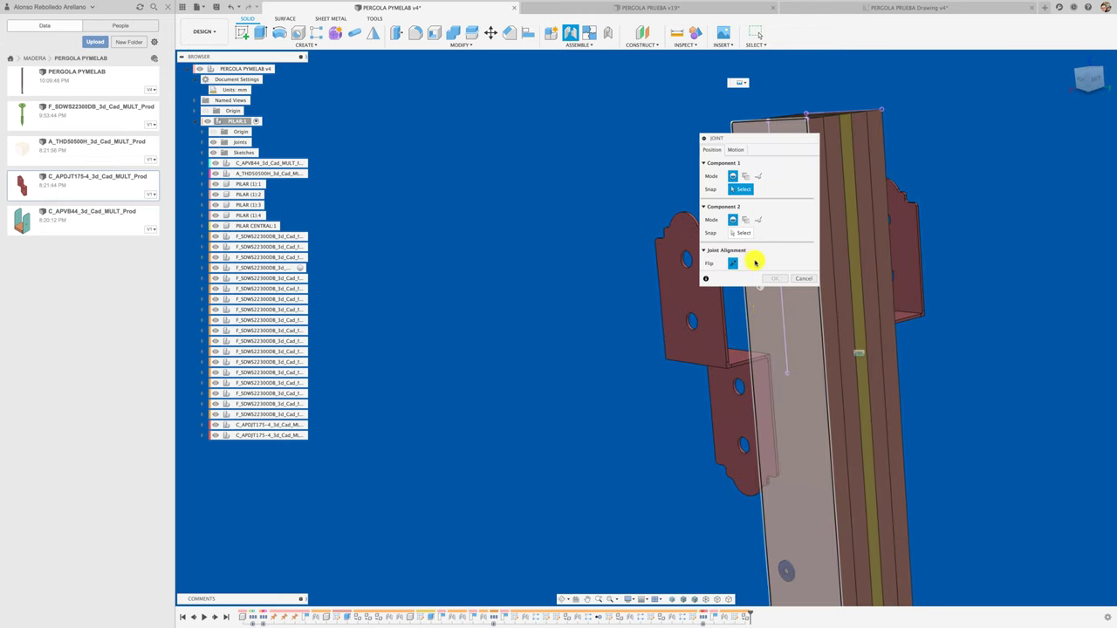
scroll(748, 460, up, 2)
scroll(746, 454, up, 2)
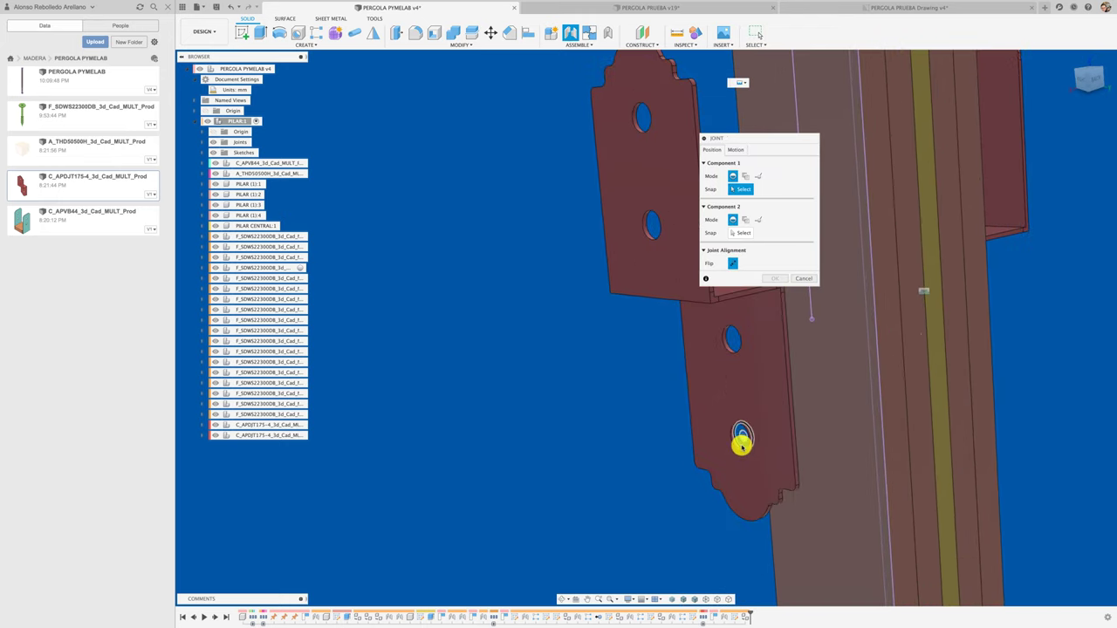
click(740, 445)
click(811, 319)
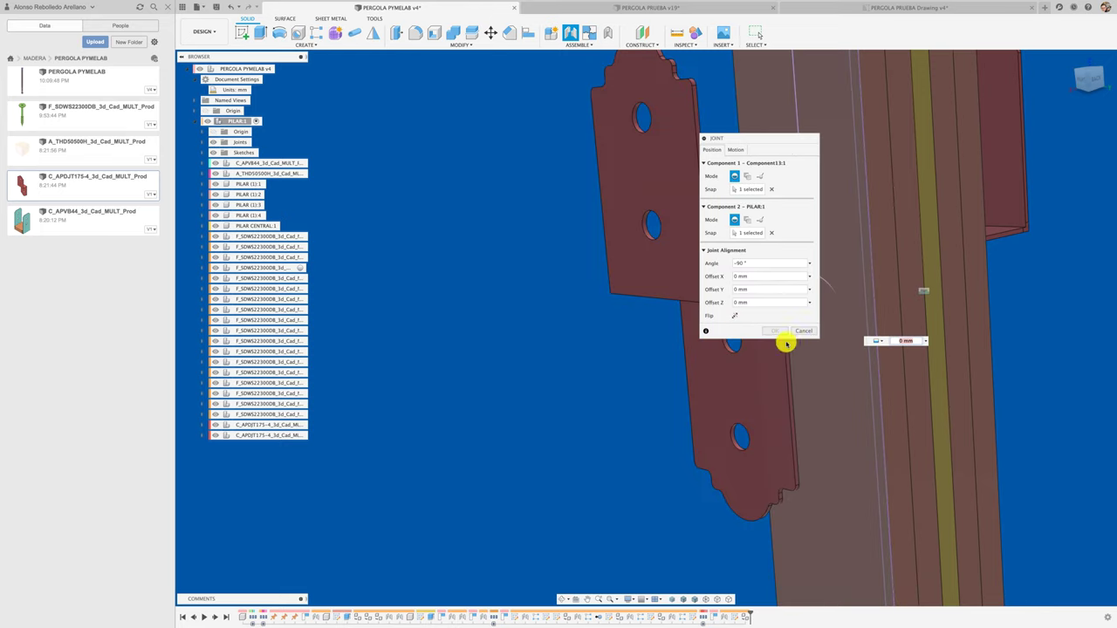
click(775, 331)
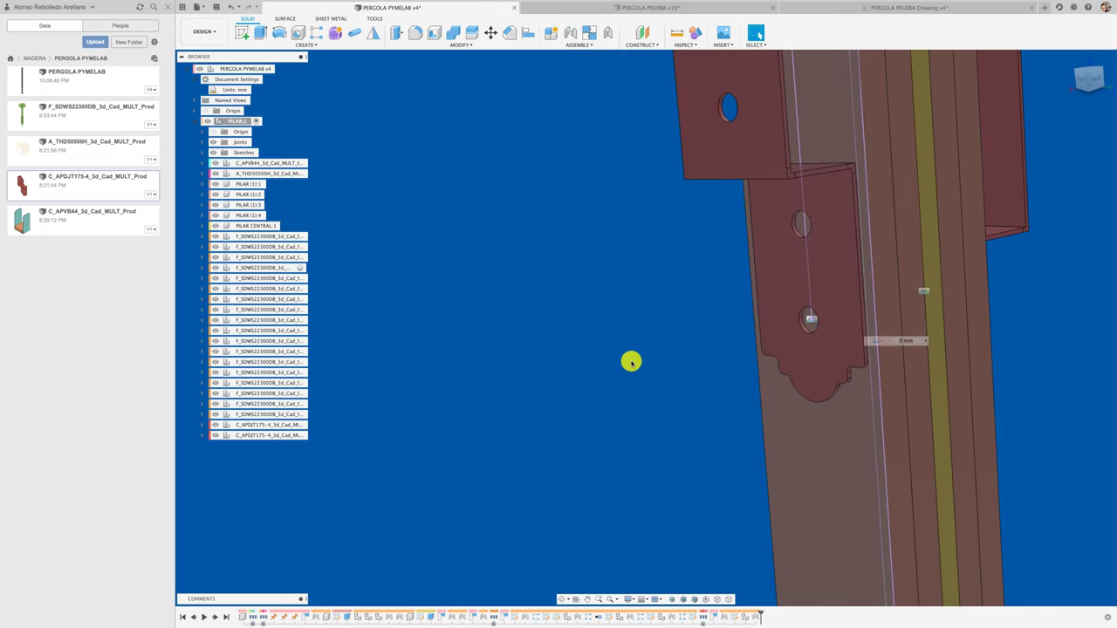
scroll(633, 362, down, 3)
shift+scroll(634, 364, down, 2)
shift+scroll(634, 364, down, 2)
shift+scroll(634, 364, down, 2)
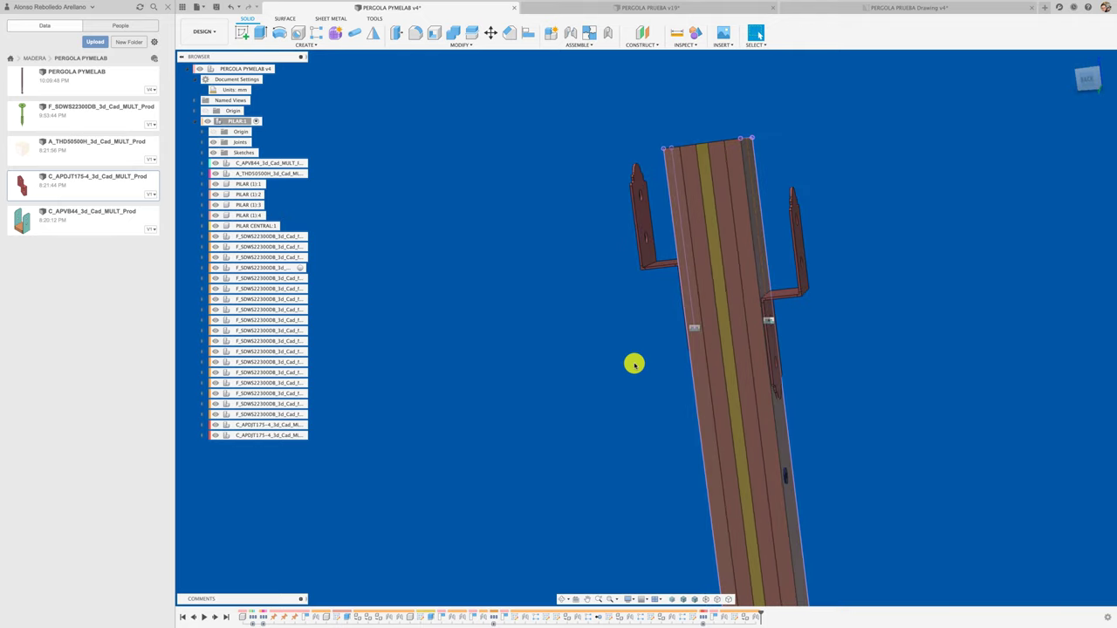
shift+scroll(634, 364, down, 2)
shift+scroll(635, 364, down, 2)
shift+scroll(728, 337, down, 2)
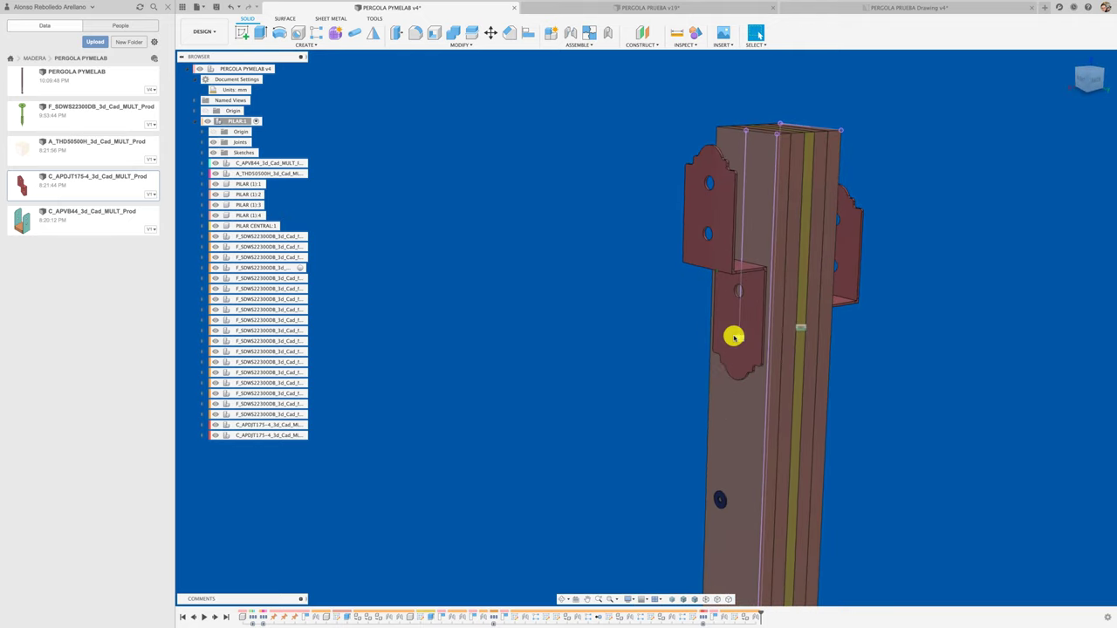
key(ctrl+z)
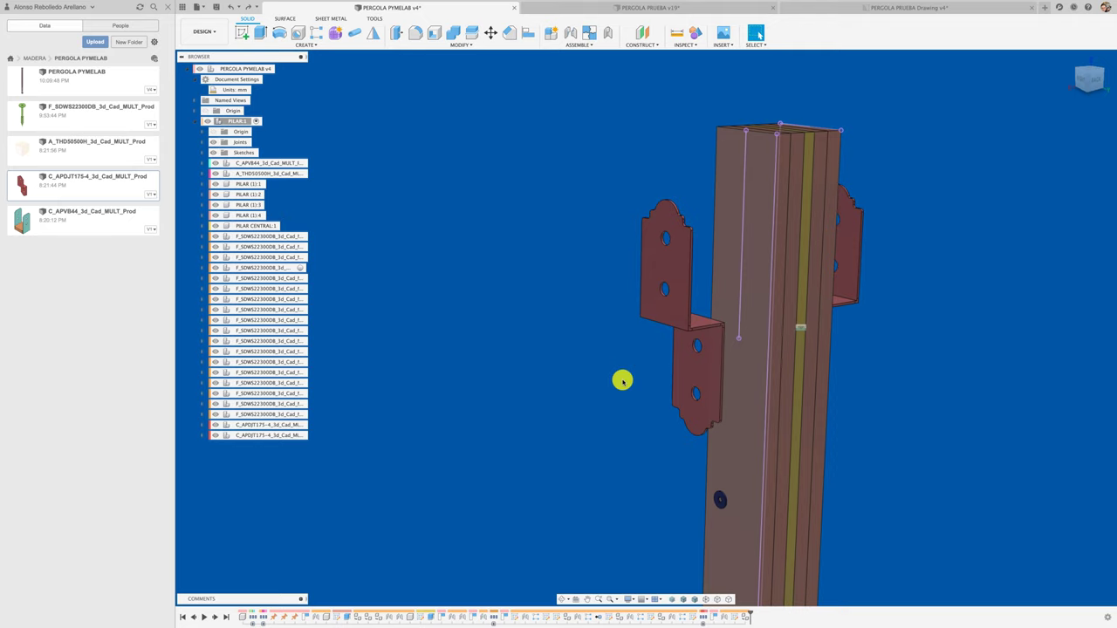
Re-joint the copied tie's hole to the sketch line's end on the pillar
key(j)
scroll(696, 341, up, 5)
scroll(690, 354, up, 3)
scroll(691, 356, up, 2)
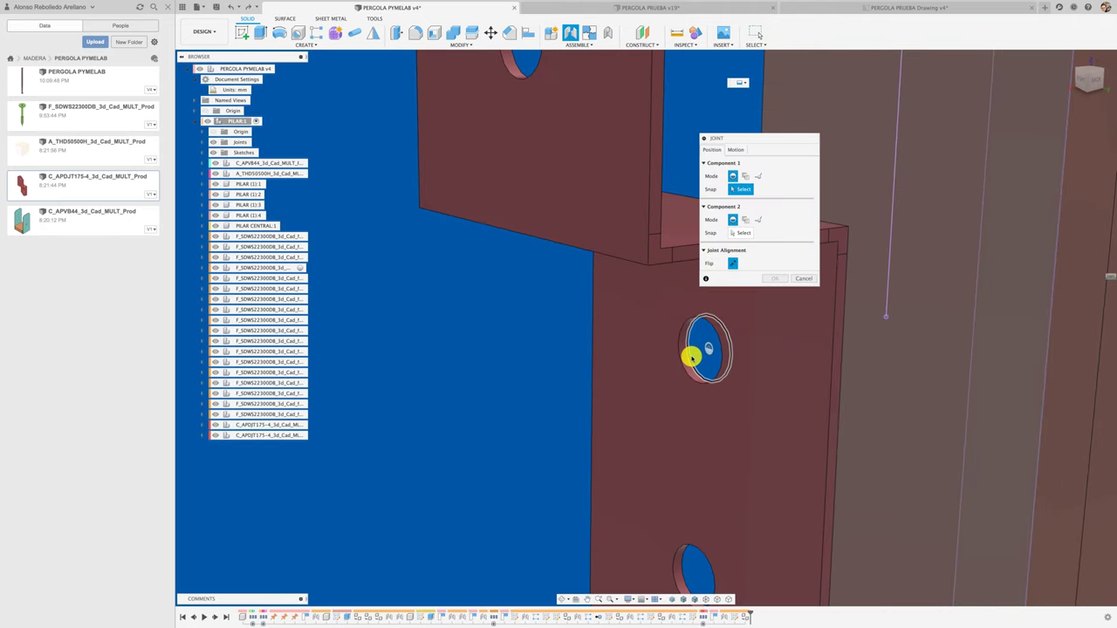
click(691, 357)
click(886, 316)
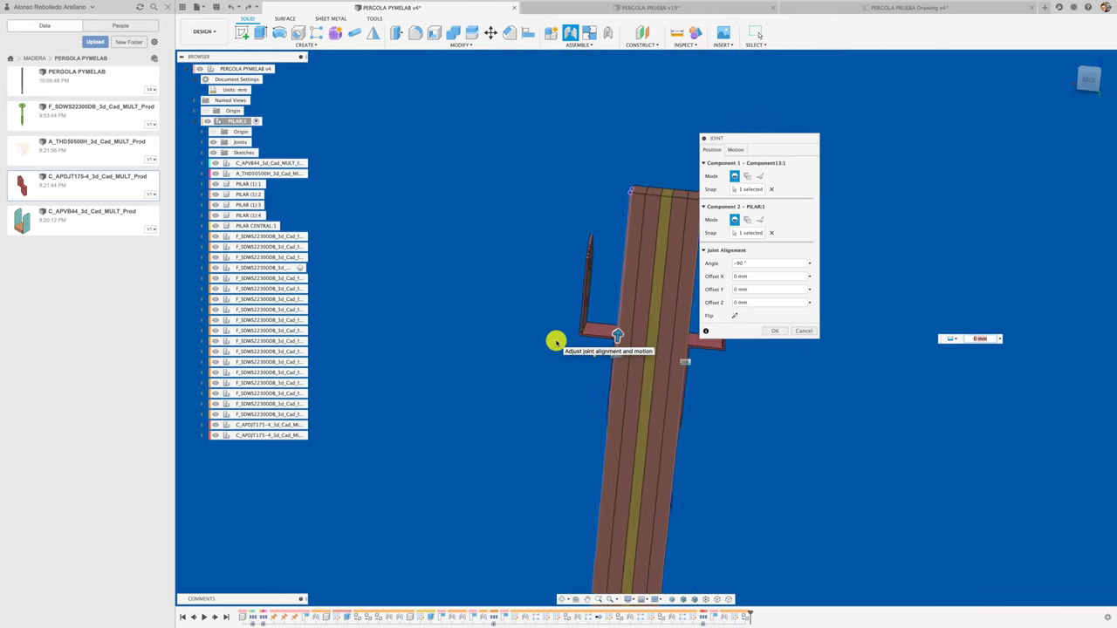
click(774, 330)
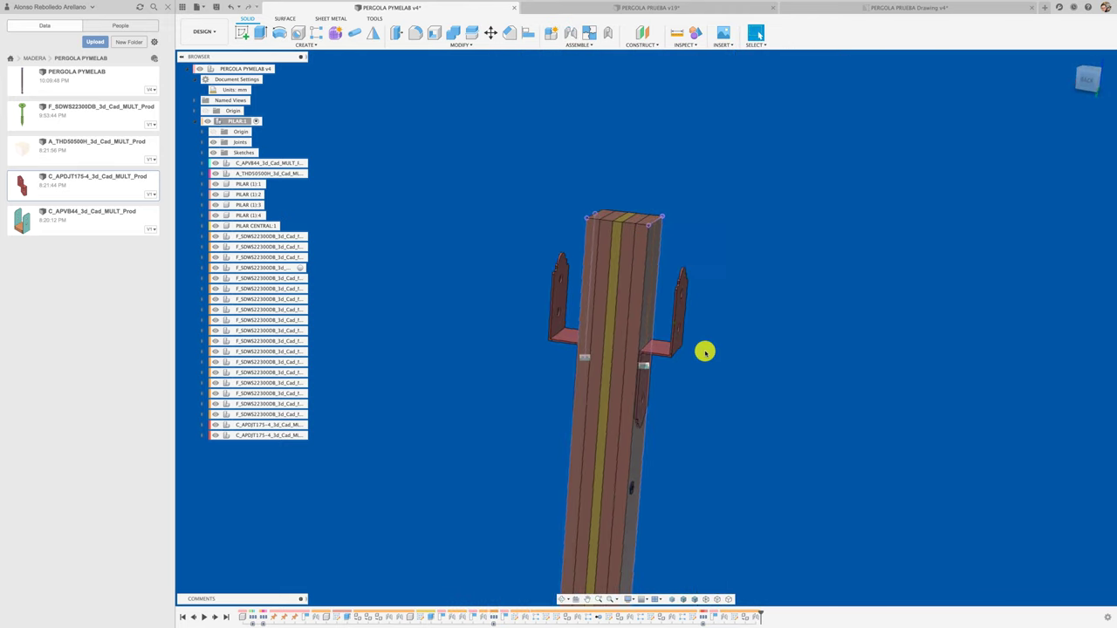
Orbit to check both ties on the pillar, then switch to the PERGOLA PRUEBA v19 design
shift+middle_drag(705, 352, 519, 341)
scroll(518, 342, up, 2)
scroll(518, 341, up, 2)
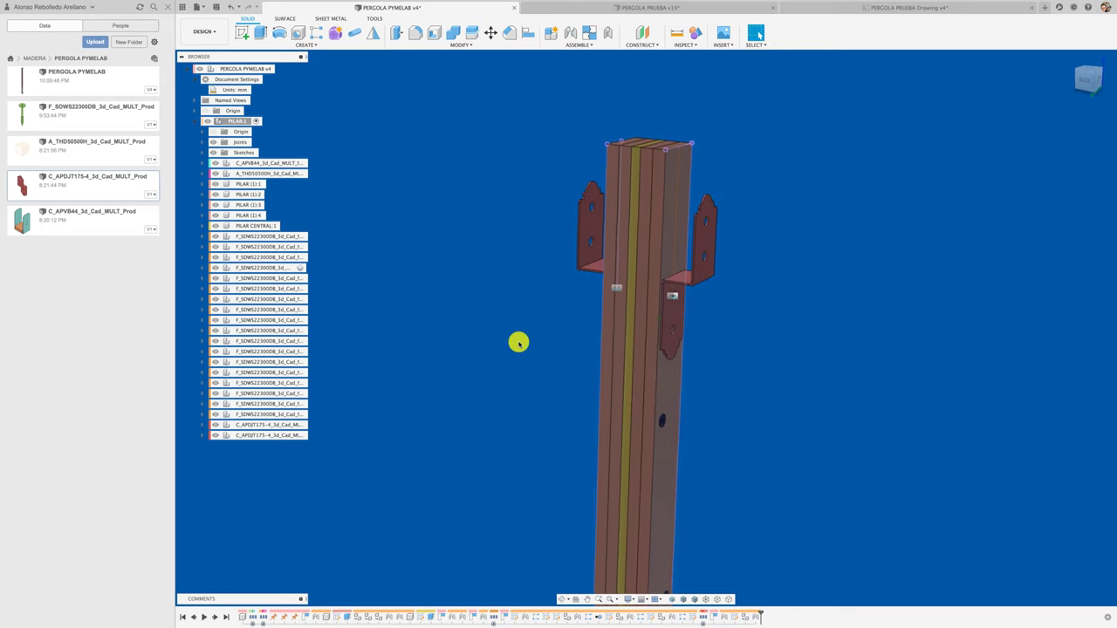
scroll(518, 342, up, 2)
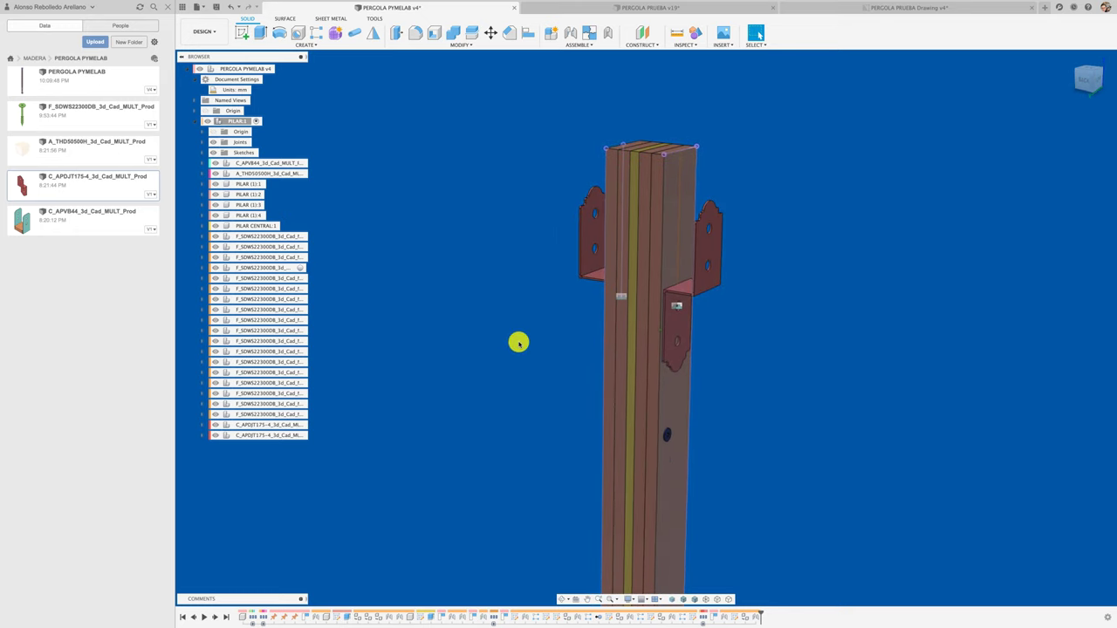
click(655, 9)
Zoom in on the PERGOLA PRUEBA v19 pergola design to inspect it
scroll(664, 305, up, 3)
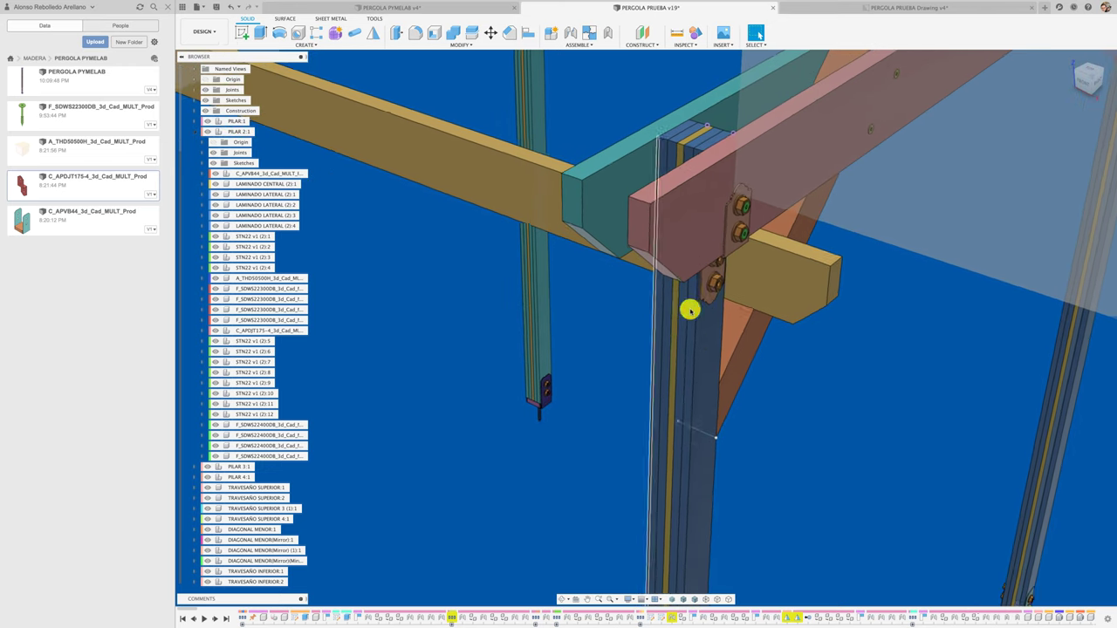
scroll(715, 288, up, 3)
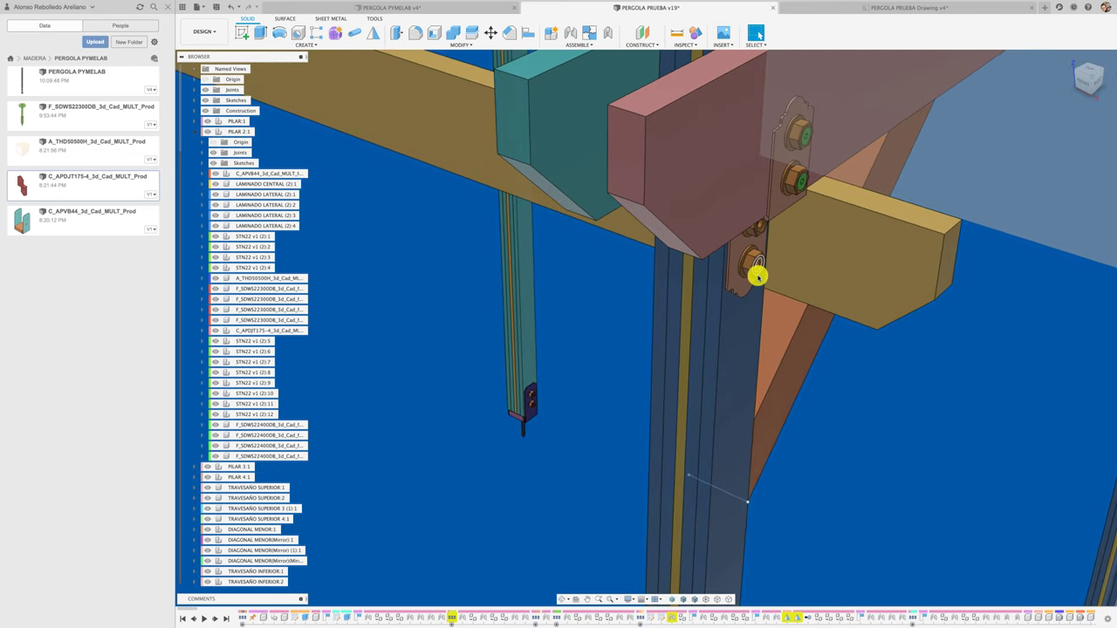
scroll(758, 276, up, 1)
scroll(755, 277, up, 1)
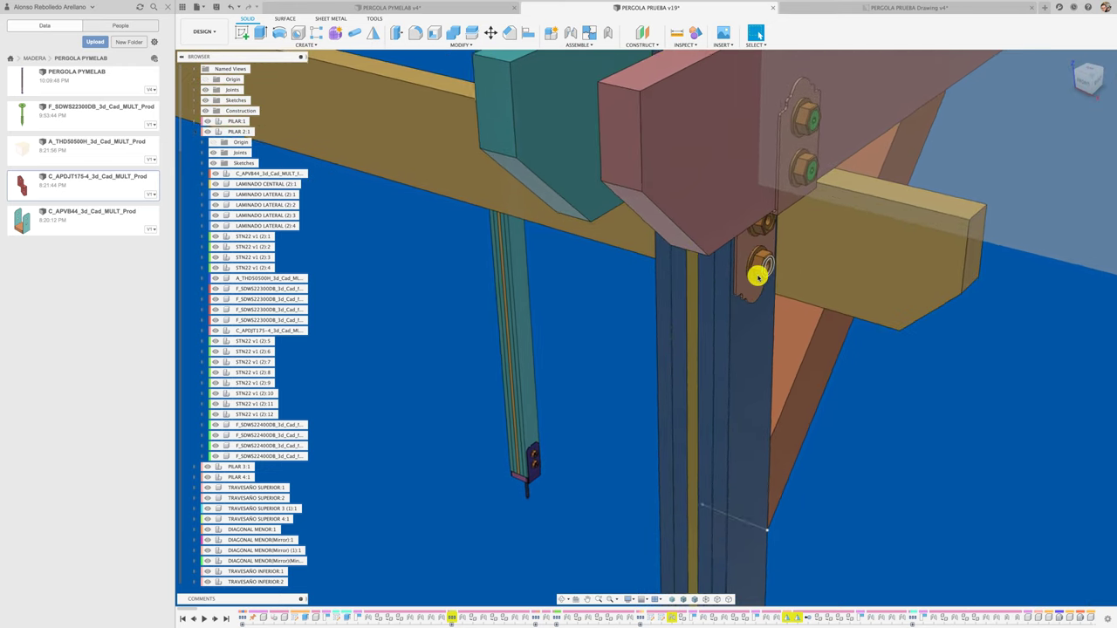
scroll(698, 301, up, 1)
scroll(610, 308, up, 1)
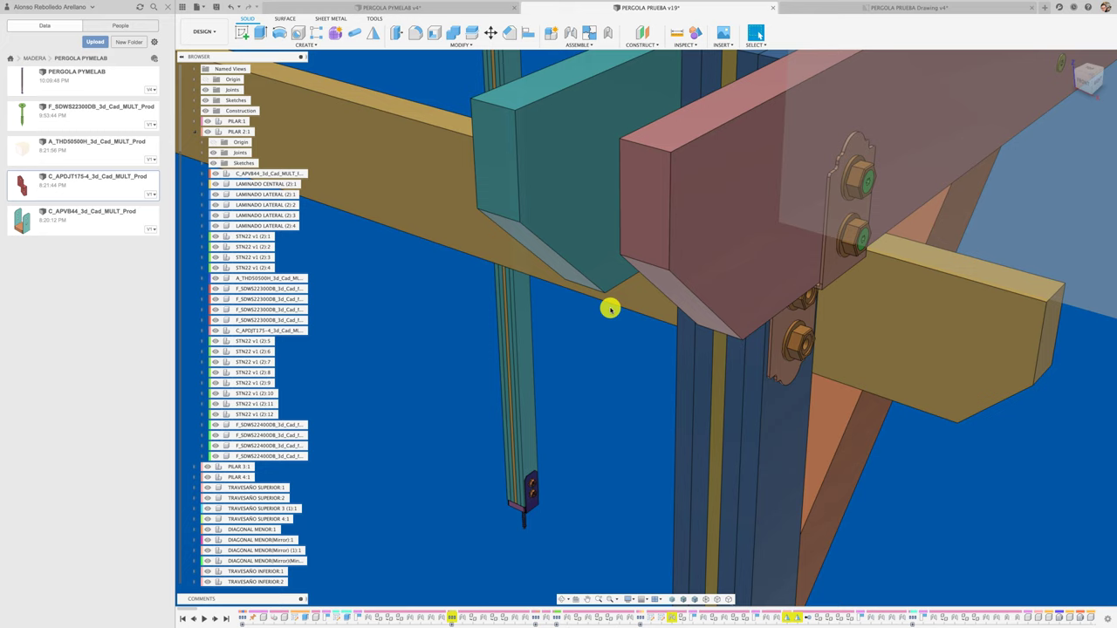
scroll(610, 308, up, 1)
scroll(610, 308, up, 1)
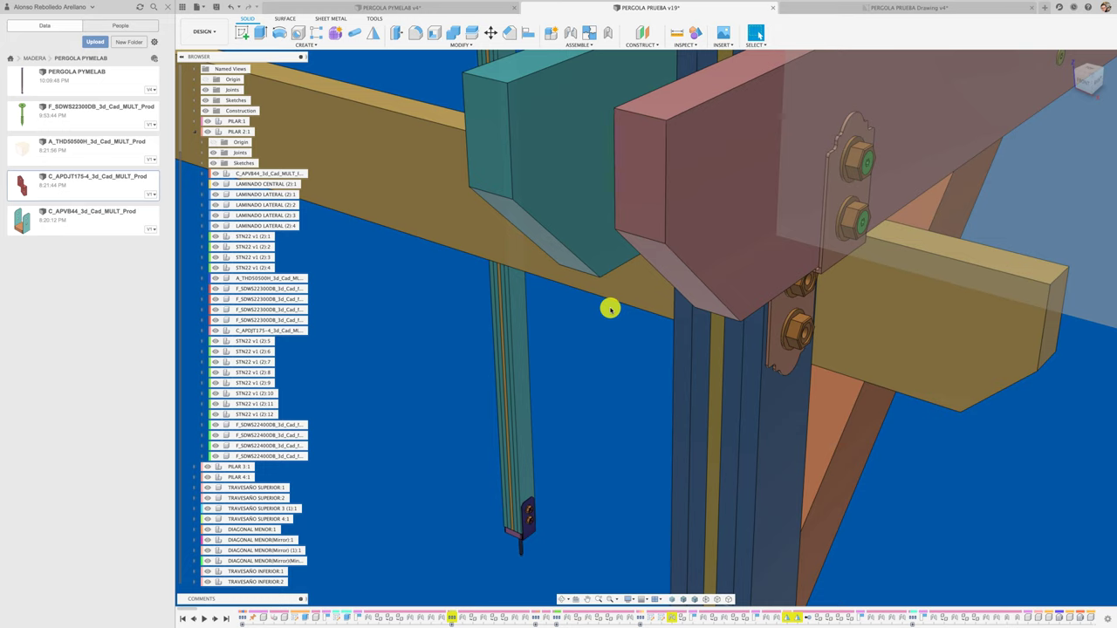
Return to the PERGOLA PYMELAB v4 pillar design and bring up the File menu
scroll(610, 309, down, 3)
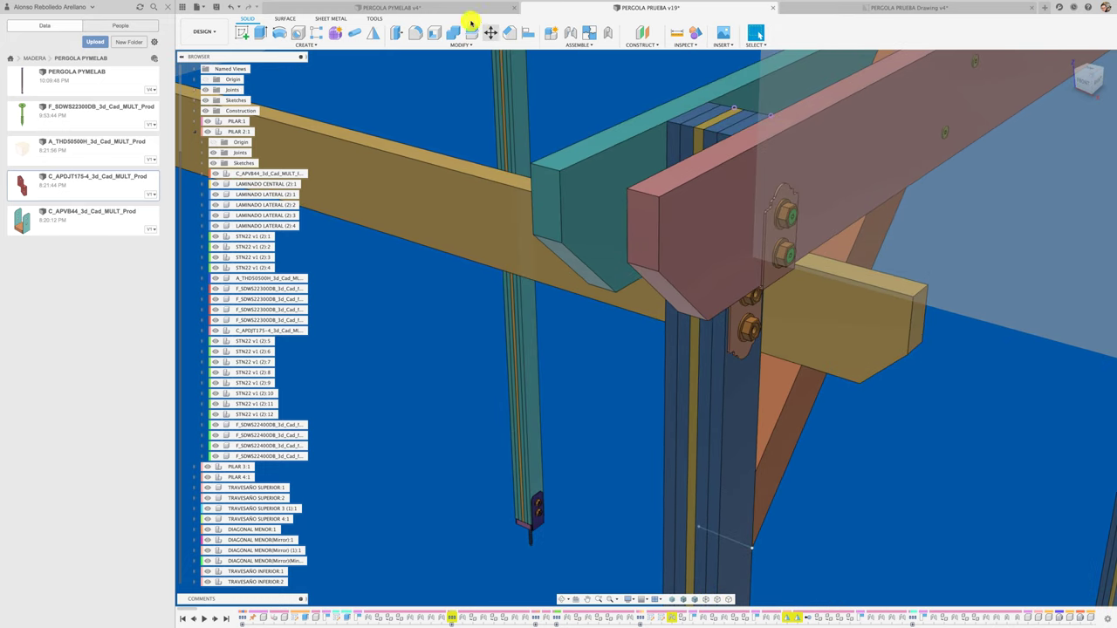
click(457, 9)
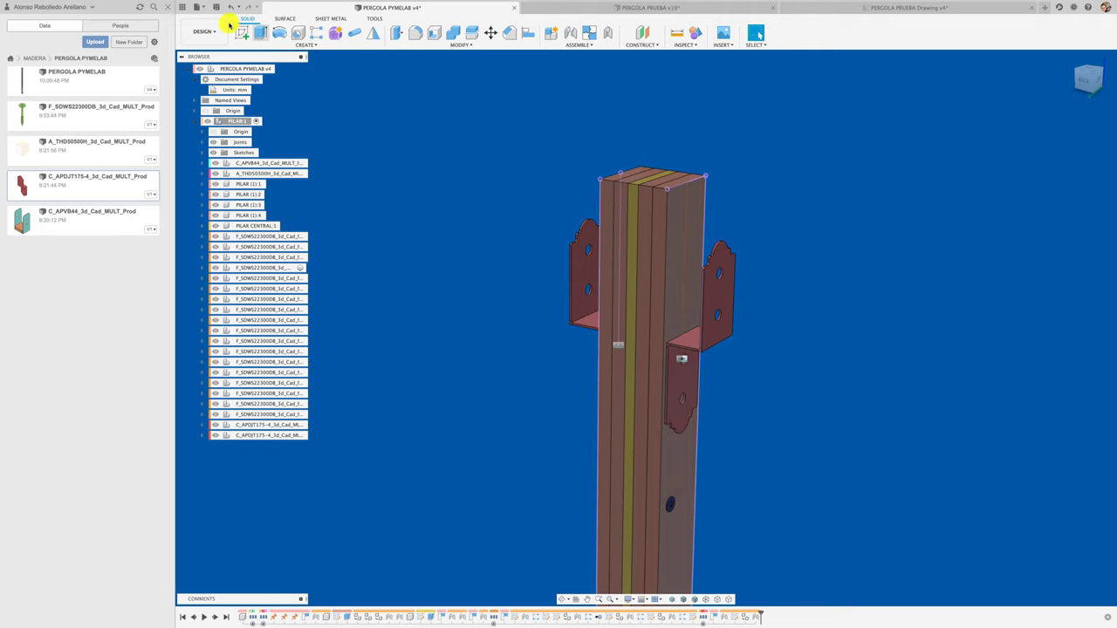
click(203, 8)
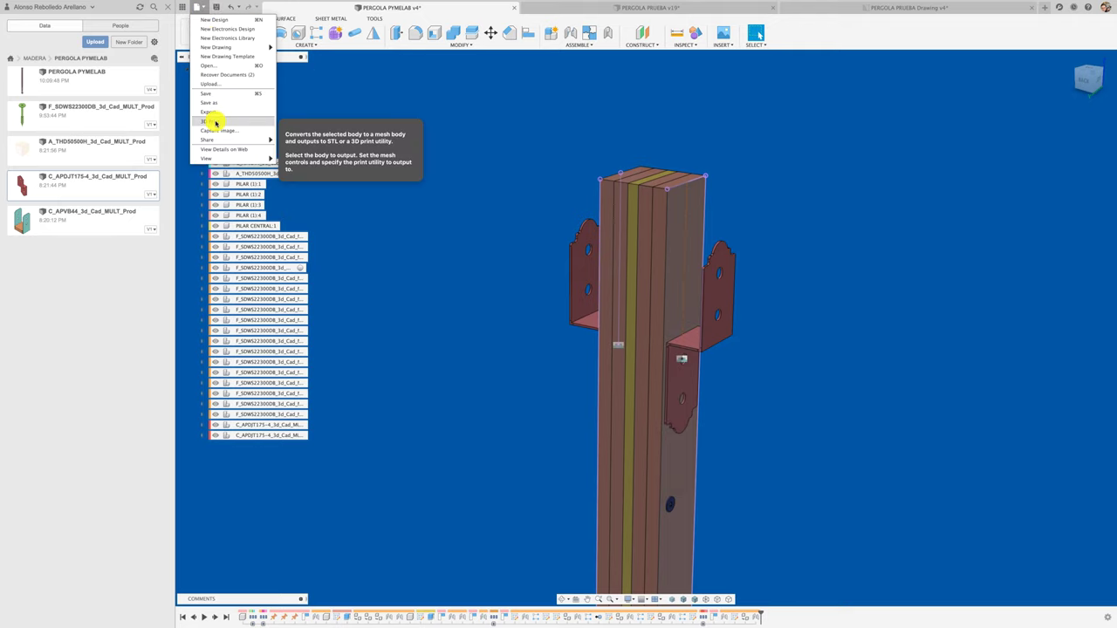
Open the STN22 nut .f3d from the Desktop, then close it, saving to the PERGOLA PYMELAB project
click(215, 65)
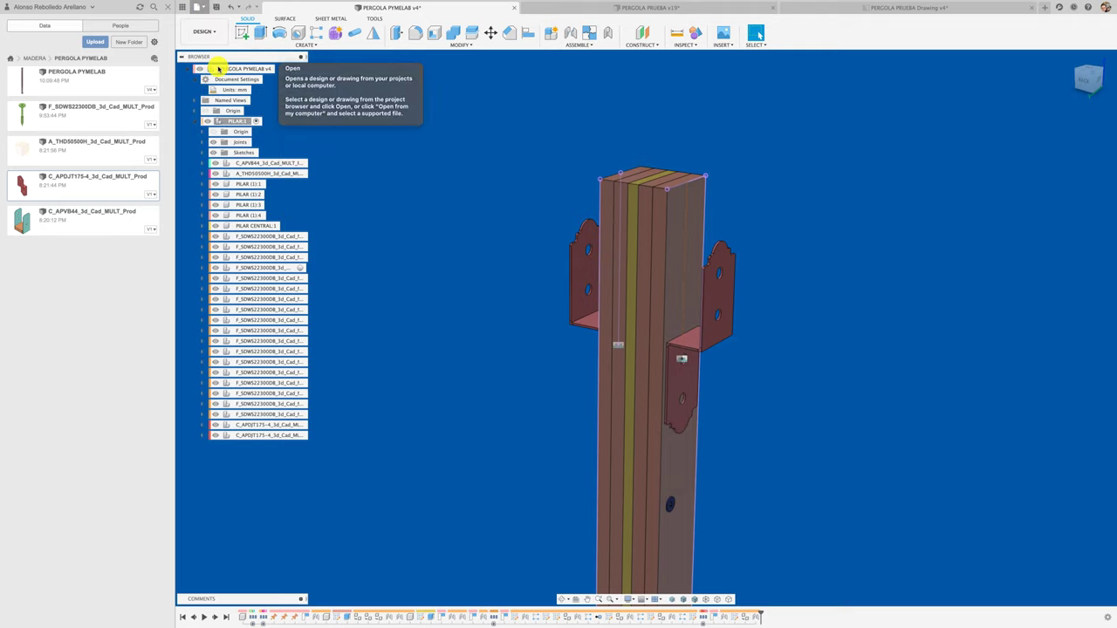
click(440, 400)
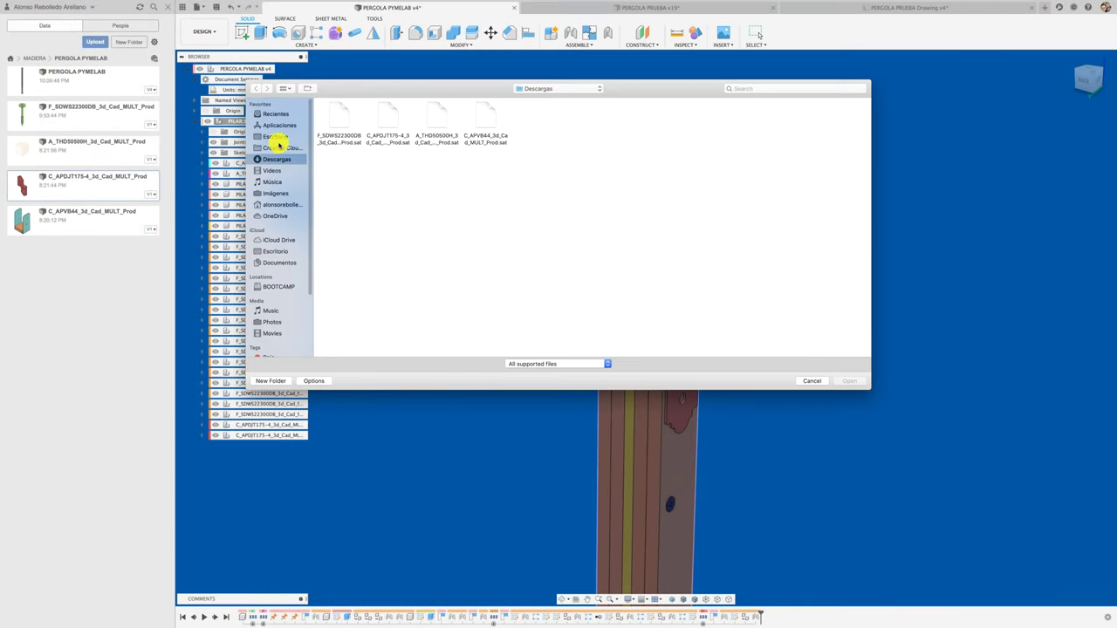
click(275, 136)
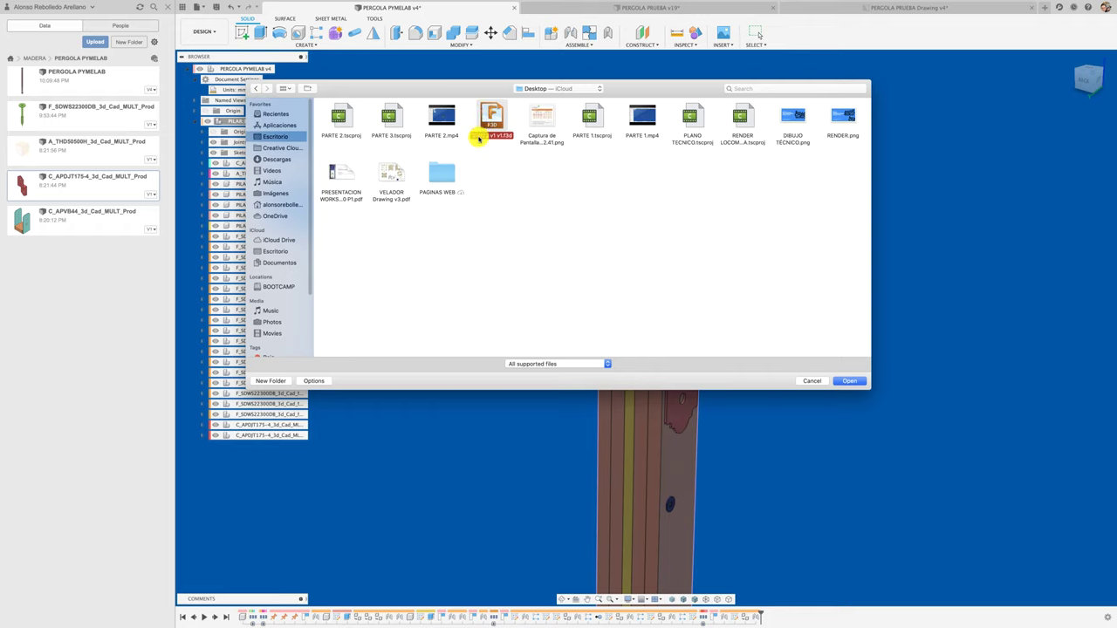
click(852, 381)
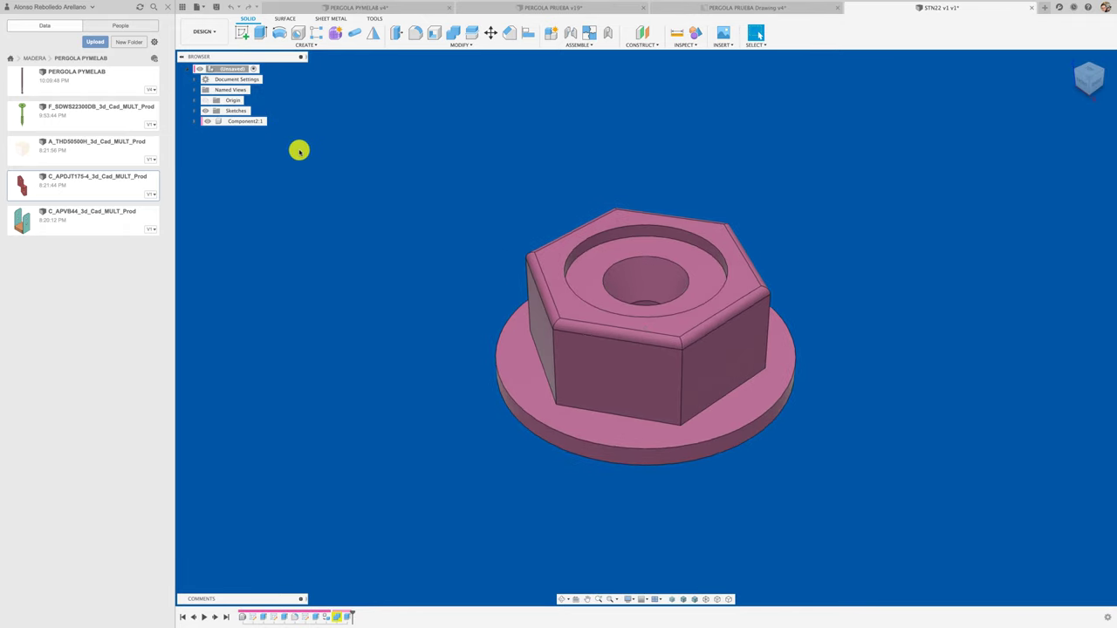
mouse_move(783, 169)
shift+middle_down()
mouse_move(740, 244)
mouse_move(823, 217)
mouse_move(970, 70)
shift+middle_up()
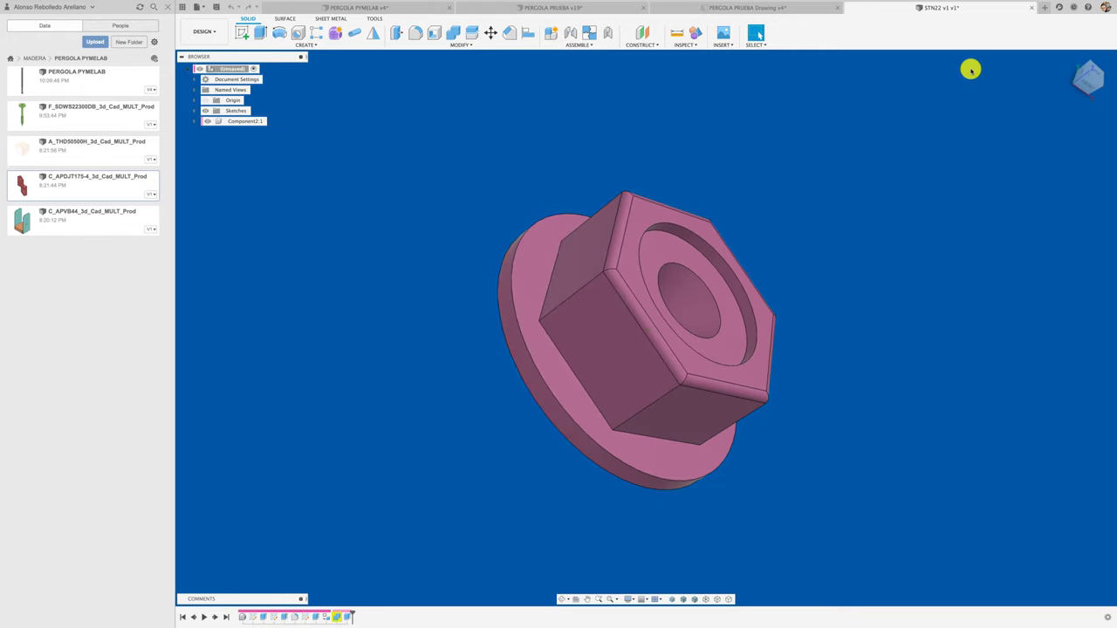
click(1032, 8)
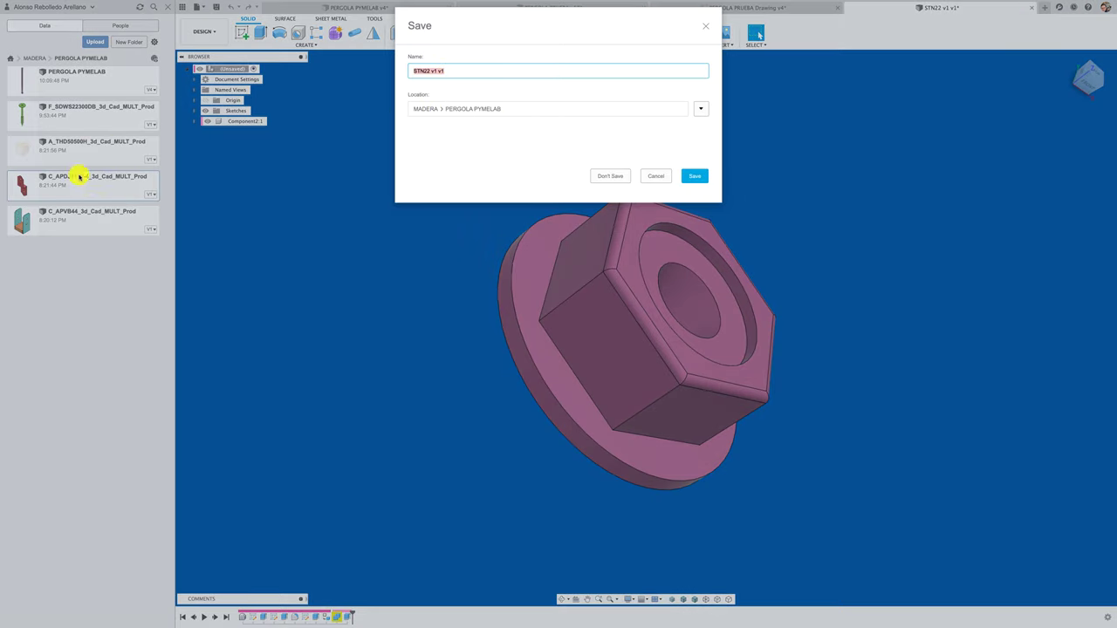
click(697, 174)
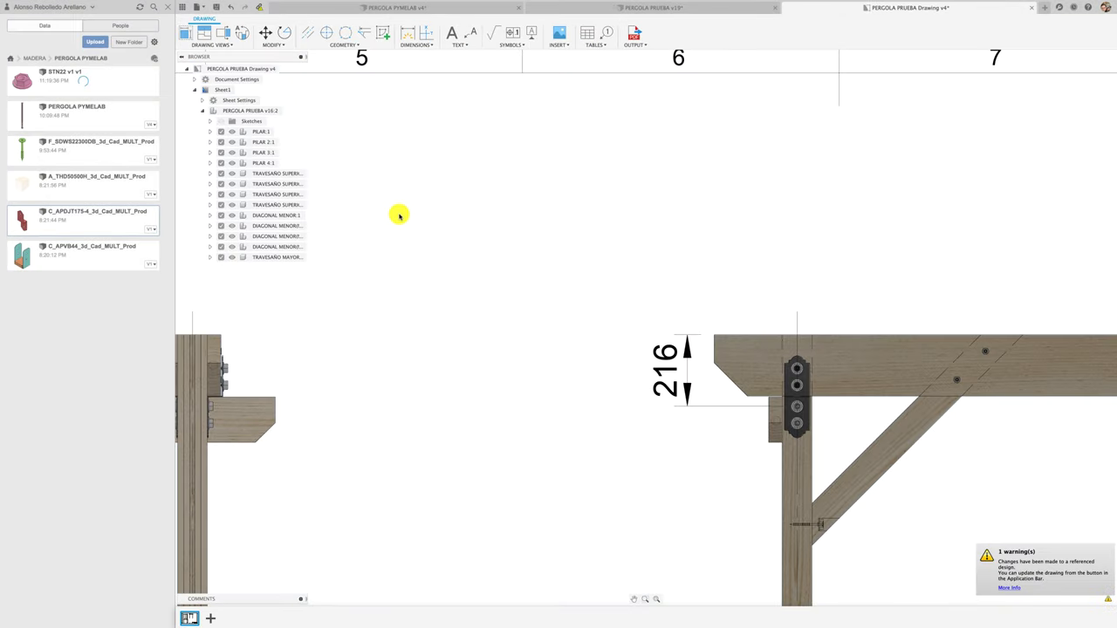
Insert the saved STN22 nut from the Data Panel into the PERGOLA PYMELAB design
click(388, 8)
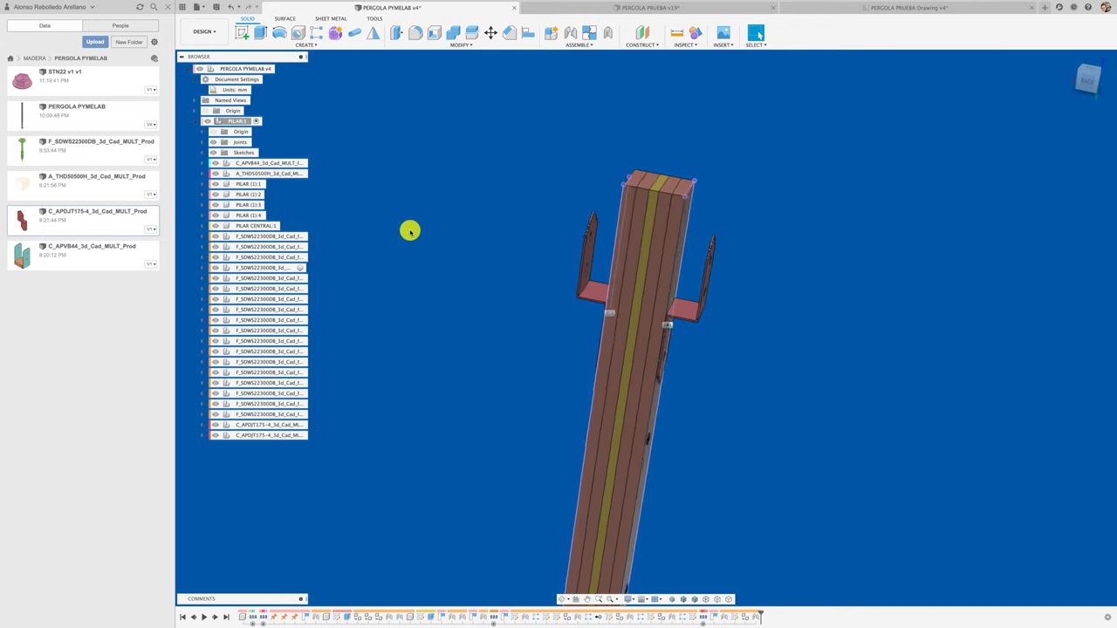
right_click(91, 84)
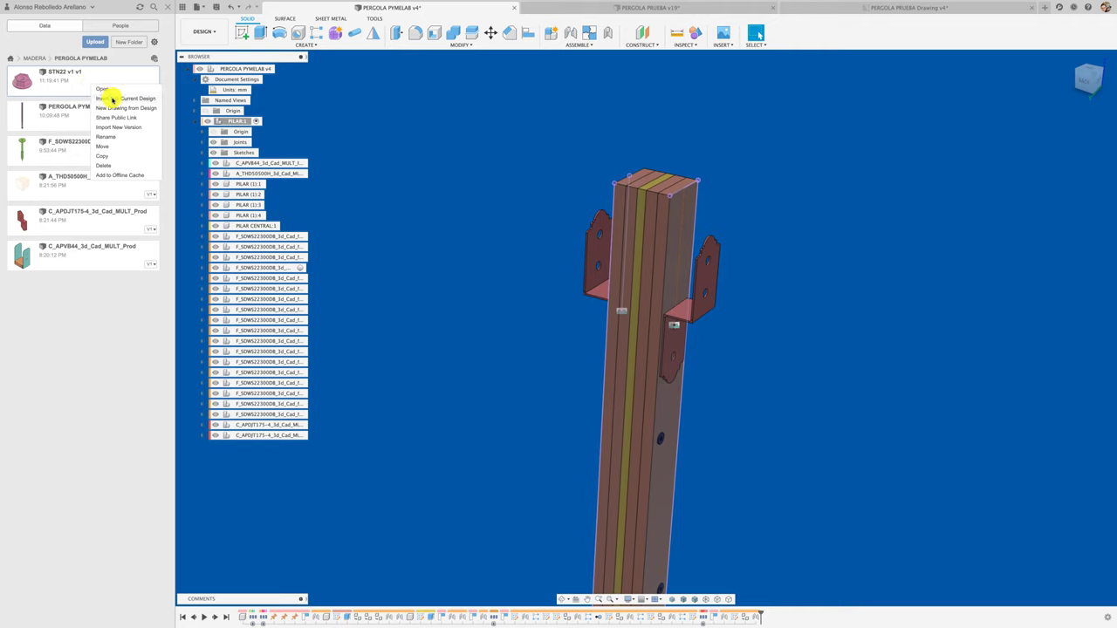
click(111, 100)
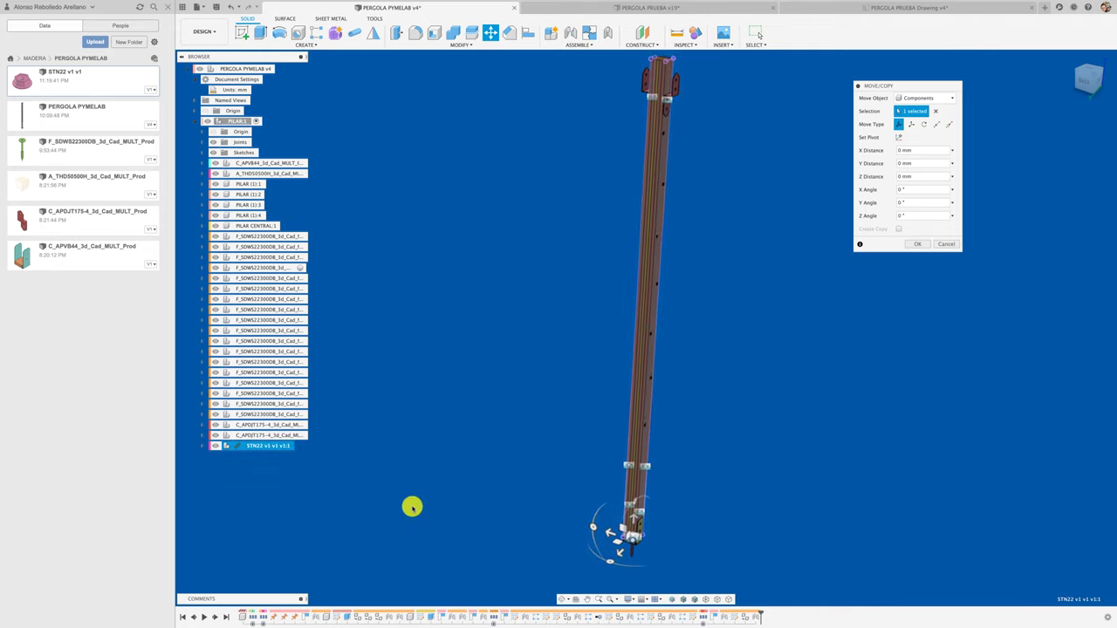
scroll(628, 549, up, 2)
scroll(620, 543, up, 2)
scroll(610, 522, up, 2)
scroll(598, 494, up, 2)
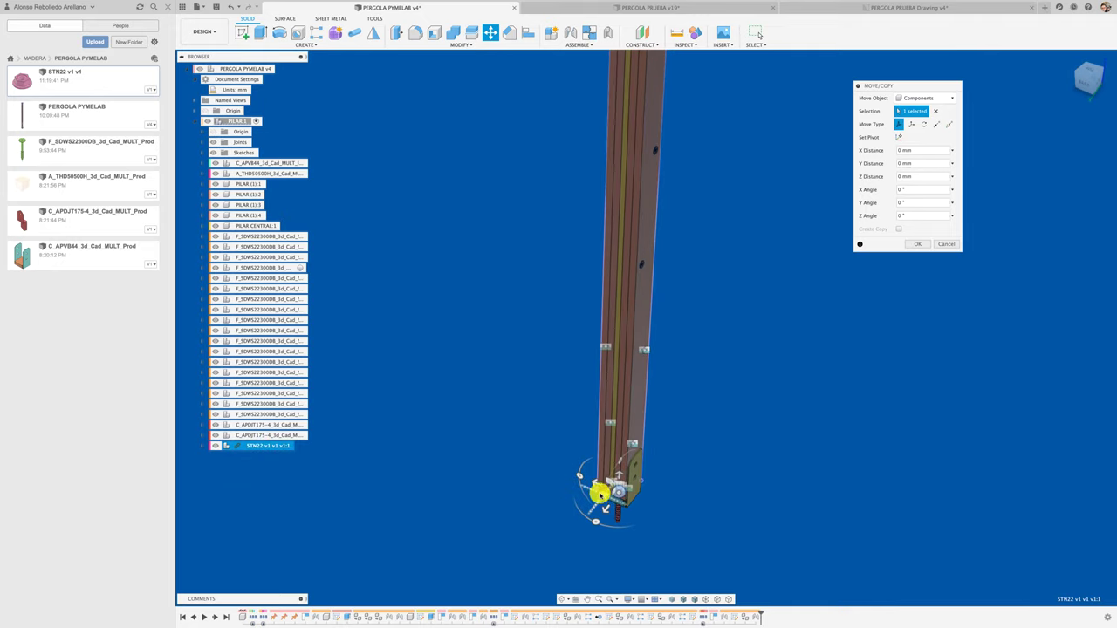
Move the nut -250 mm along X and rotate it -90° about Y beside the pillar base
drag(593, 482, 678, 506)
scroll(689, 508, up, 2)
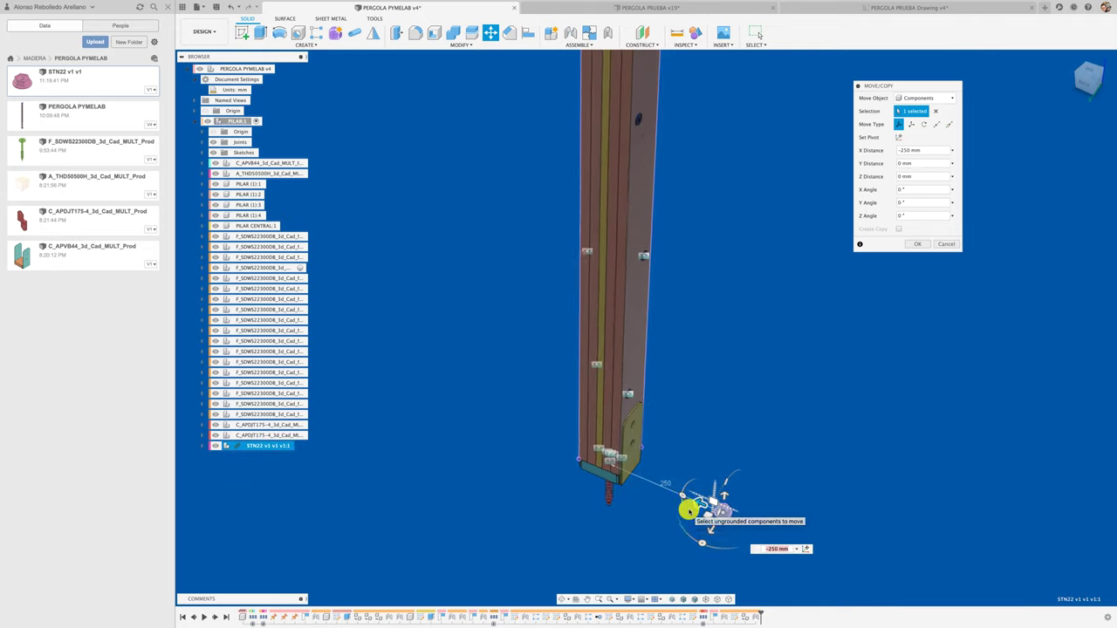
scroll(690, 493, up, 2)
scroll(698, 486, up, 2)
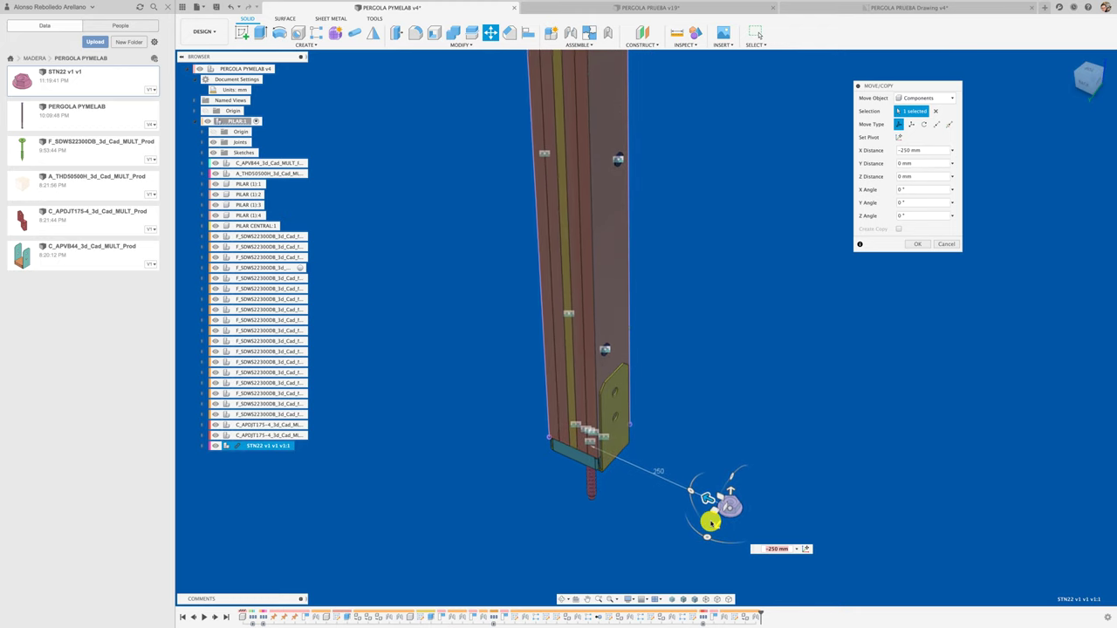
scroll(705, 524, up, 2)
mouse_move(690, 495)
mouse_down()
mouse_move(763, 476)
mouse_move(733, 453)
mouse_up()
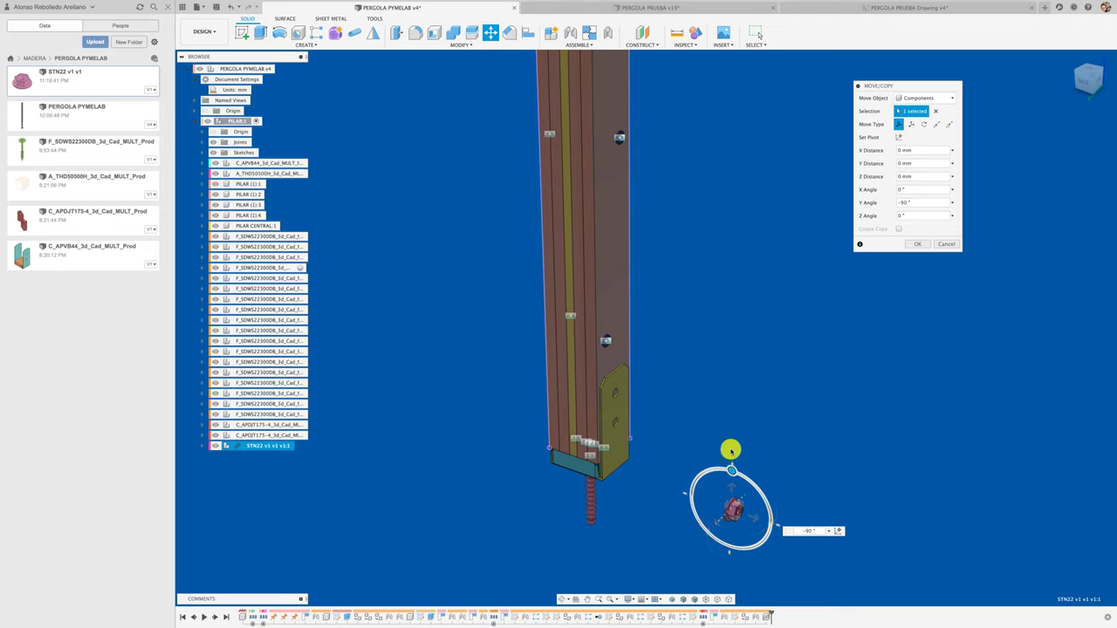
click(919, 247)
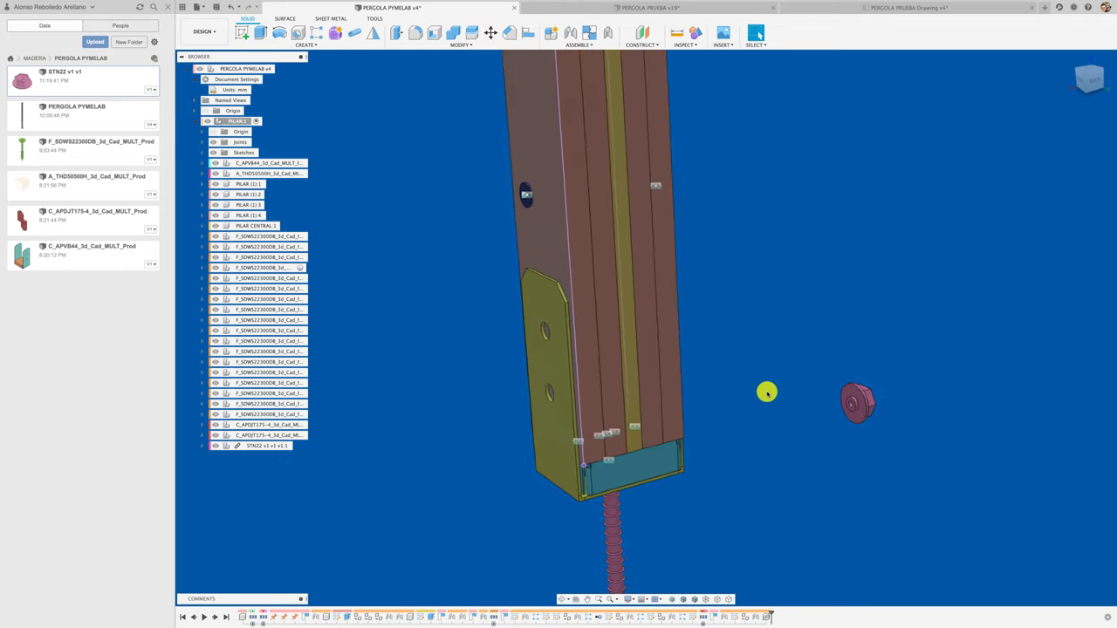
click(270, 446)
right_click(274, 448)
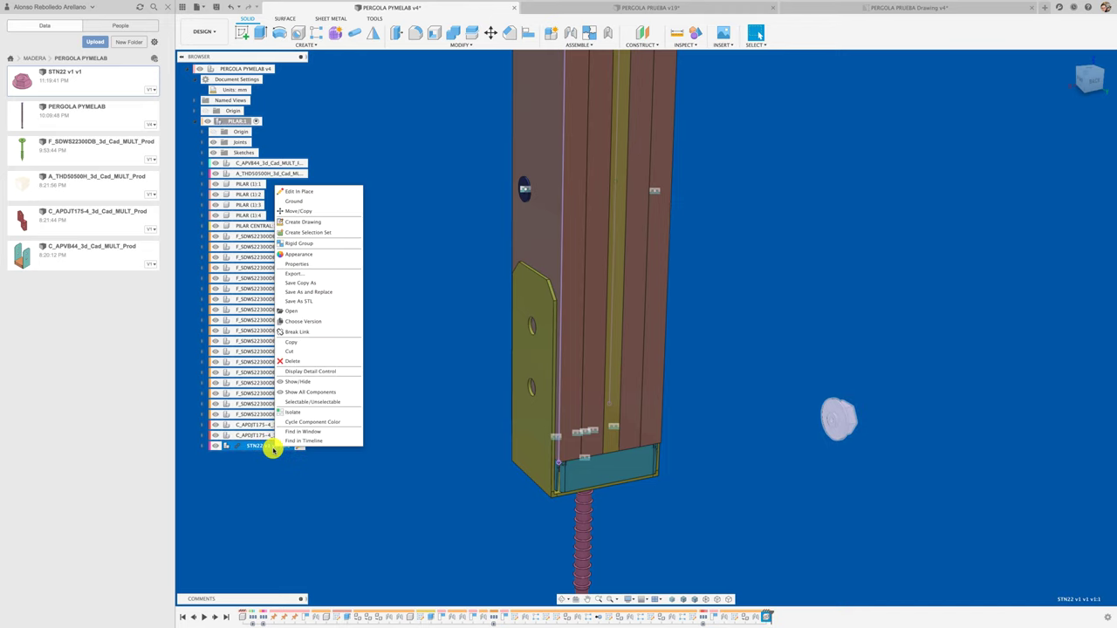
Break the nut's link and joint it into the side bracket's bolt hole
click(294, 332)
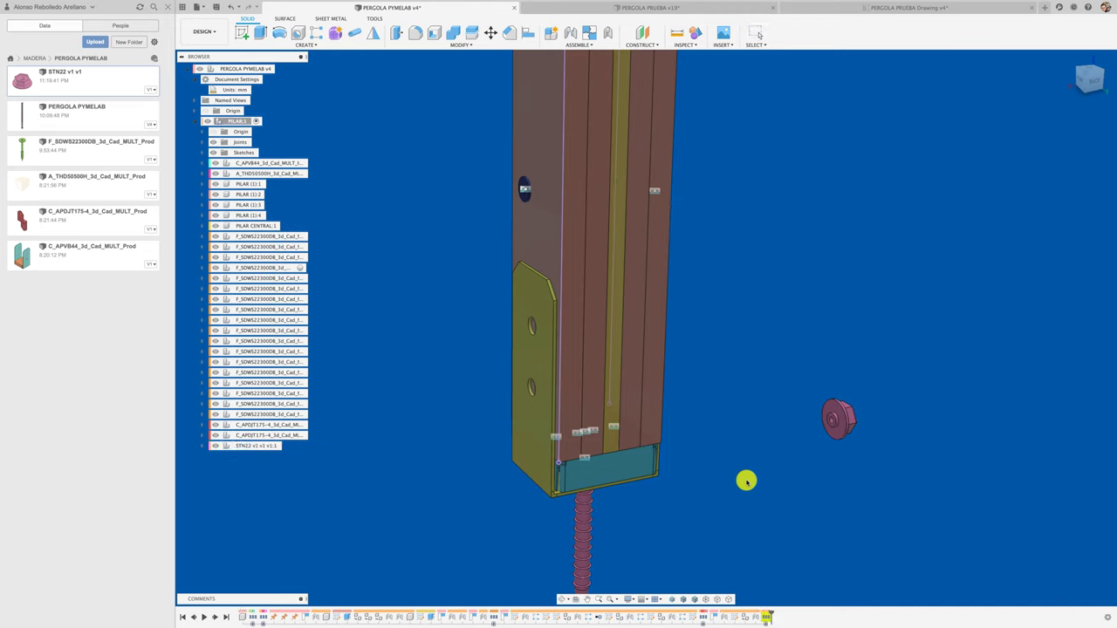
key(j)
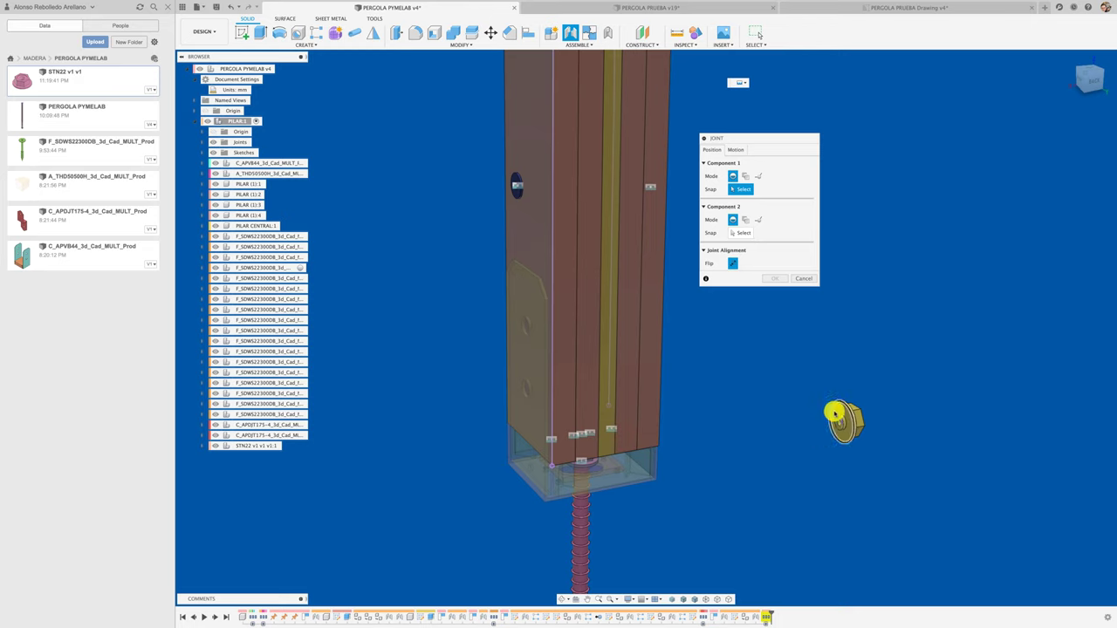
click(839, 412)
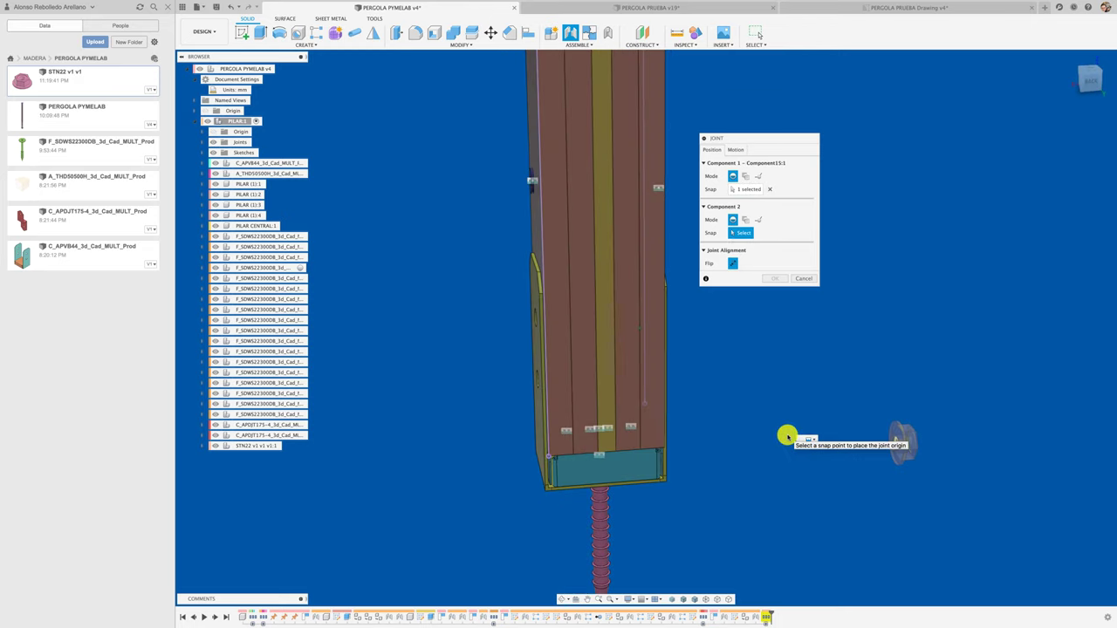
shift+middle_drag(787, 436, 709, 383)
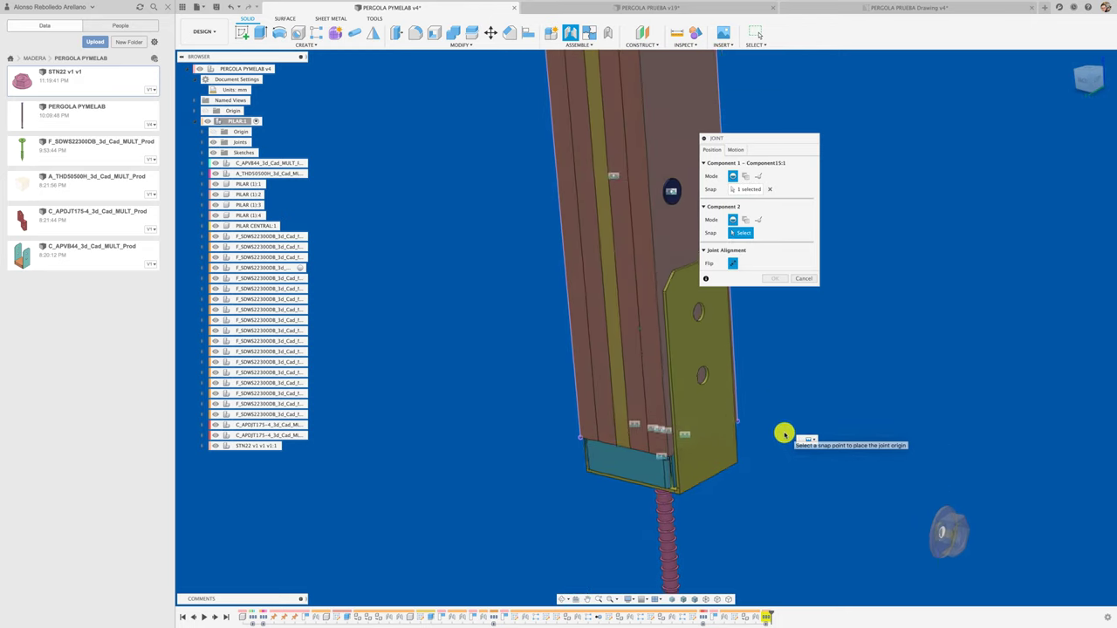
click(706, 383)
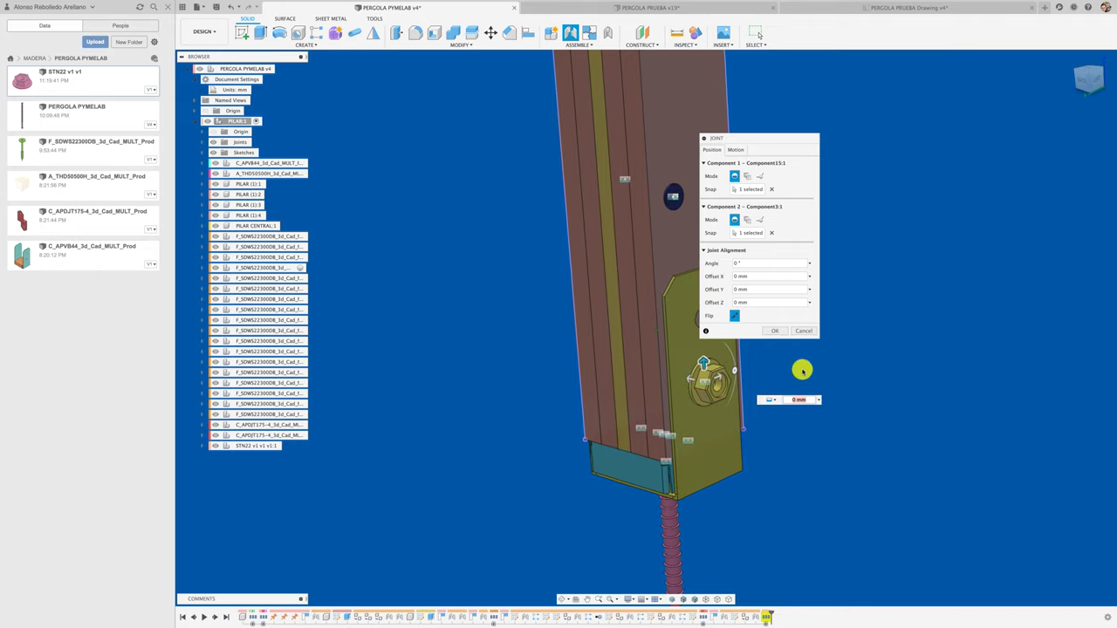
click(774, 333)
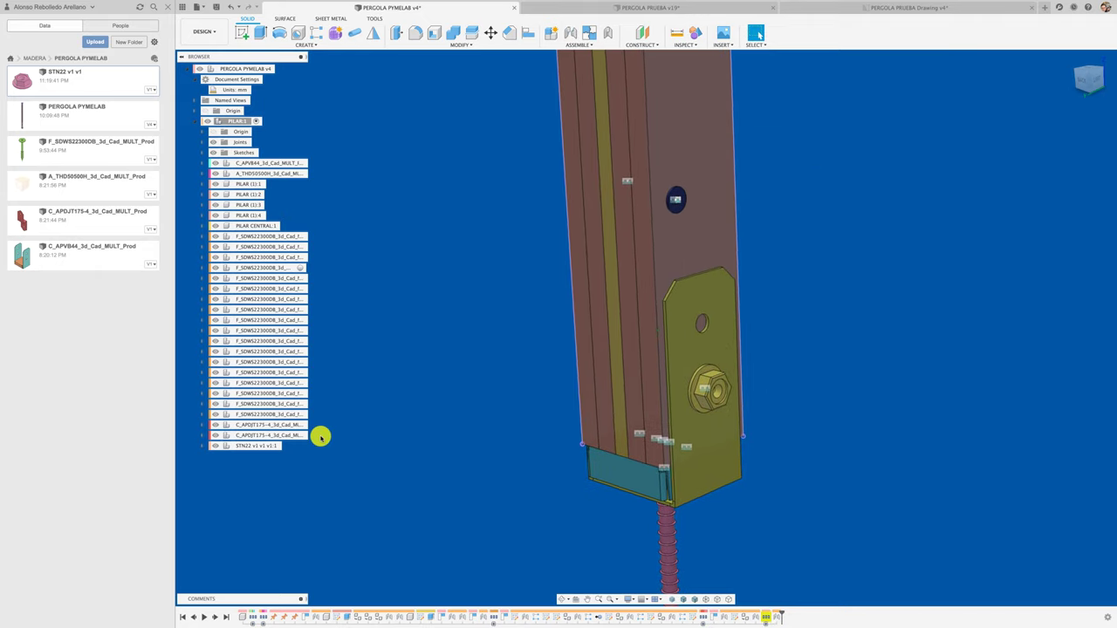
Paste a second STN22 nut and position it beside the first
click(267, 446)
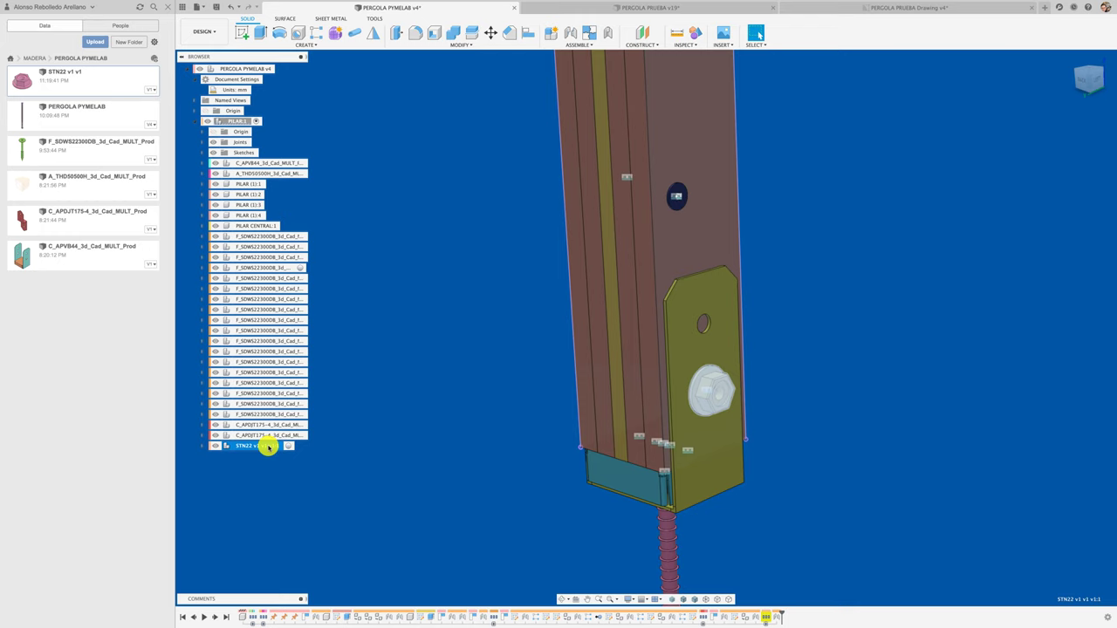
key(ctrl+v)
mouse_move(686, 419)
shift+middle_down()
mouse_move(903, 462)
mouse_move(853, 481)
shift+middle_up()
mouse_move(832, 476)
mouse_down()
mouse_move(830, 416)
mouse_move(831, 456)
mouse_move(861, 381)
mouse_up()
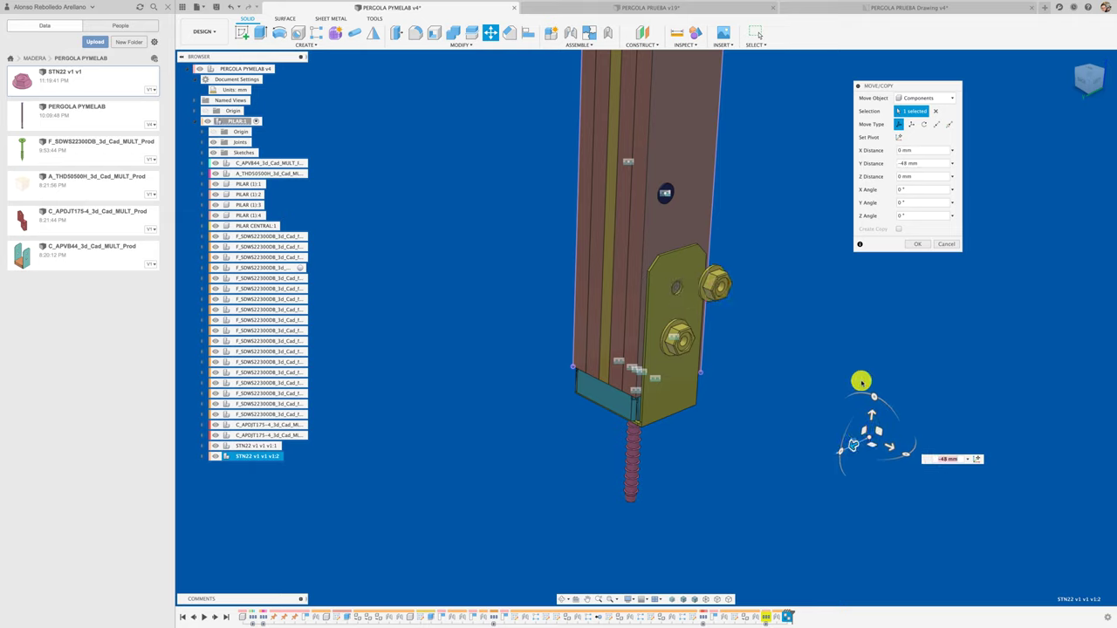
click(921, 245)
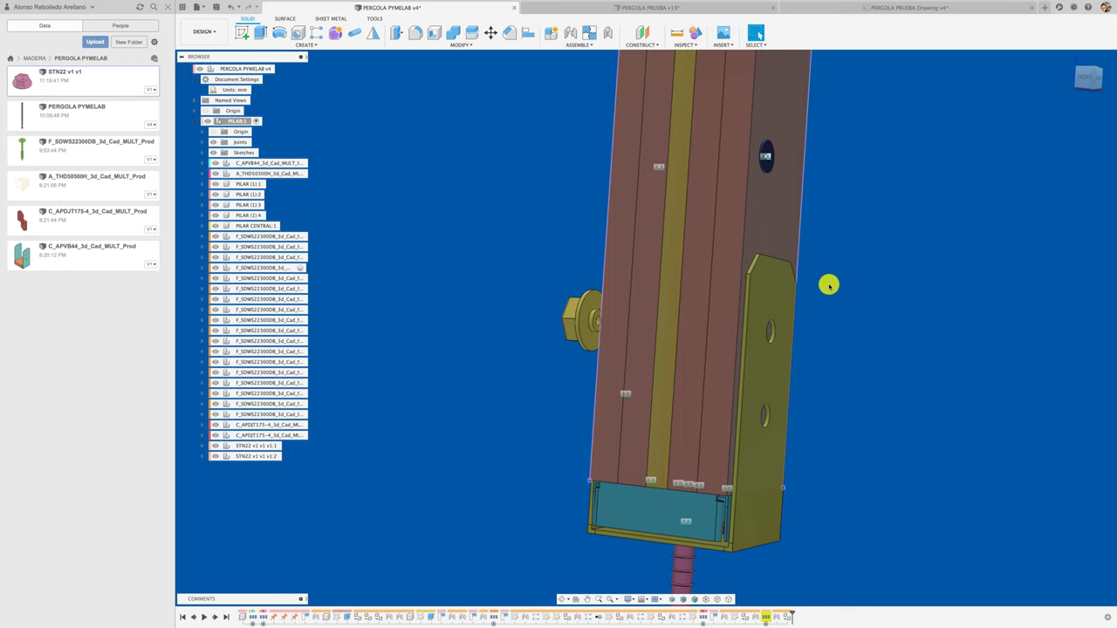
Joint the second nut into the opposite bracket hole, then select both nuts
key(j)
click(583, 300)
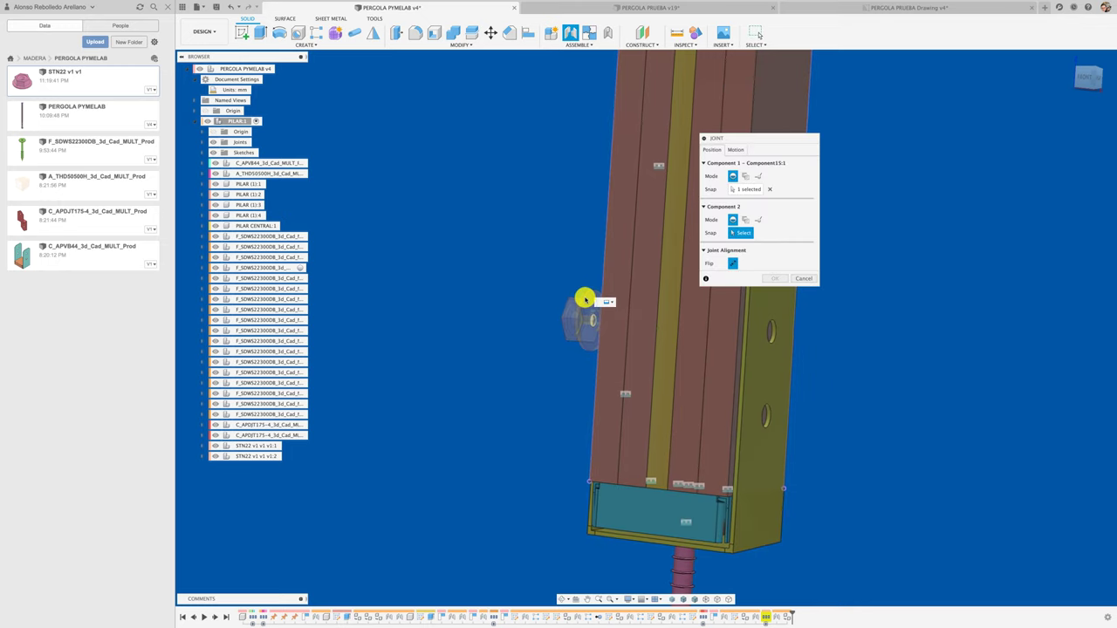
shift+middle_drag(585, 300, 548, 326)
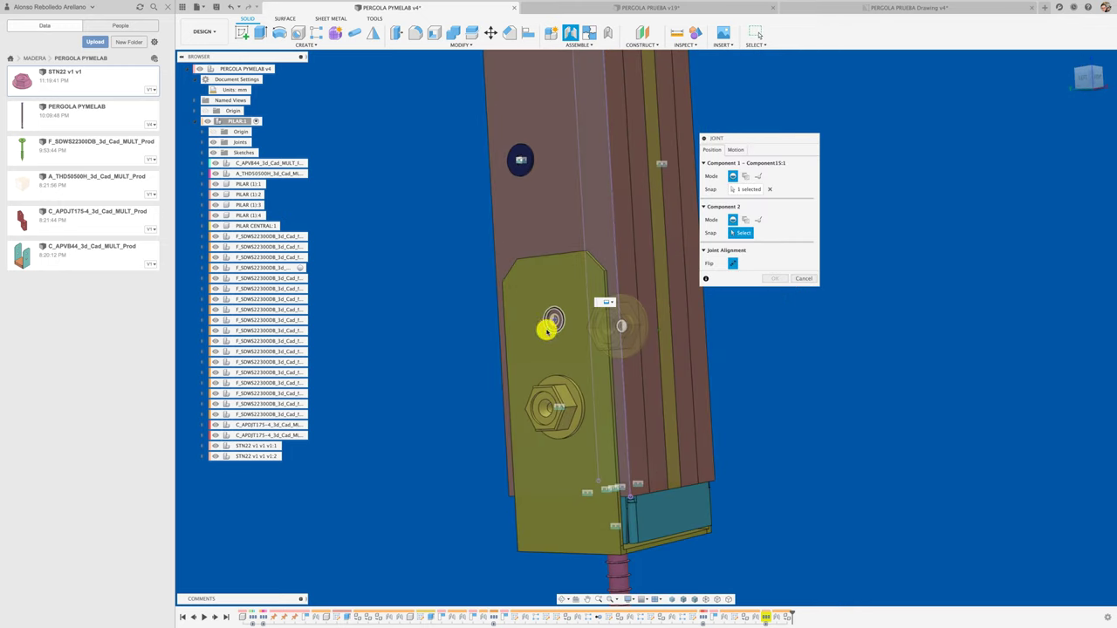
click(552, 321)
click(774, 329)
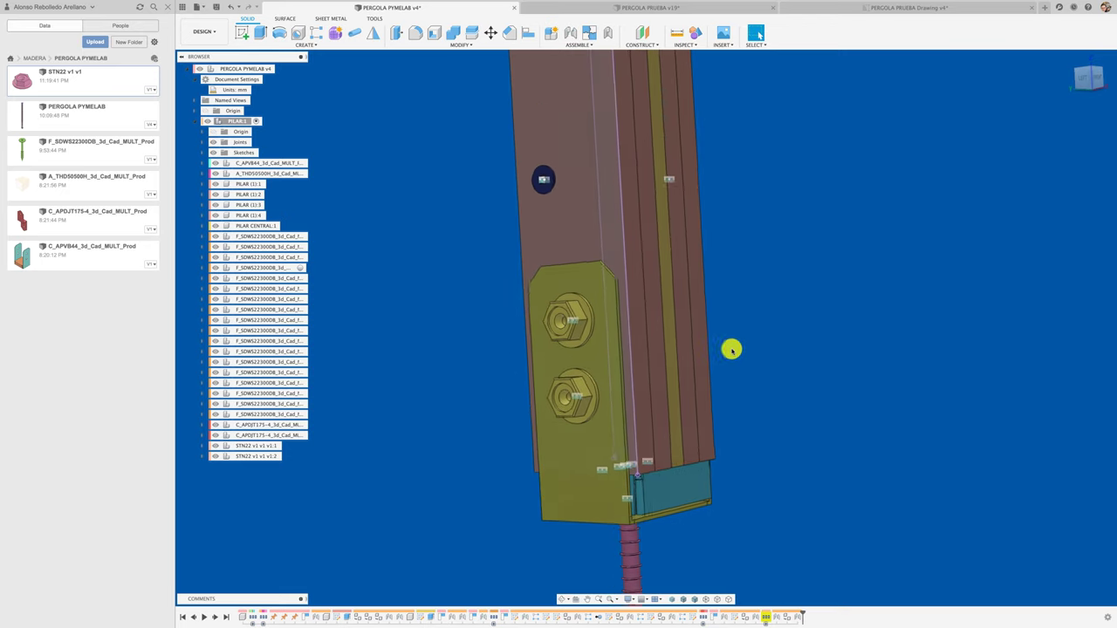
click(271, 446)
shift+click(263, 456)
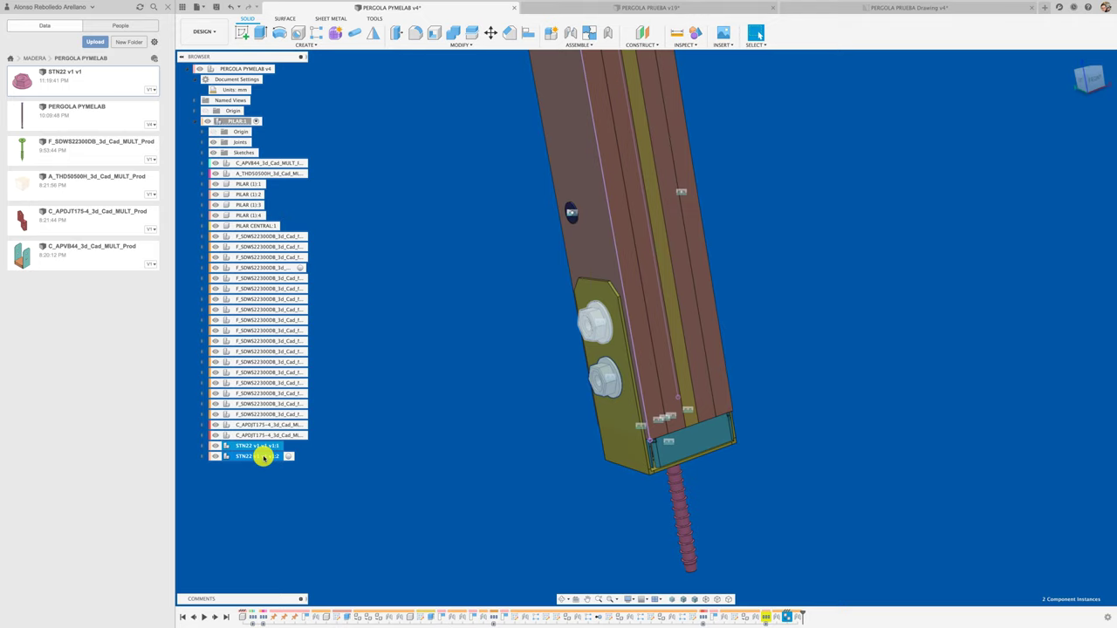
Copy and paste both nuts, moving the copies 331 mm to the pillar's far side
key(ctrl+c)
key(ctrl+v)
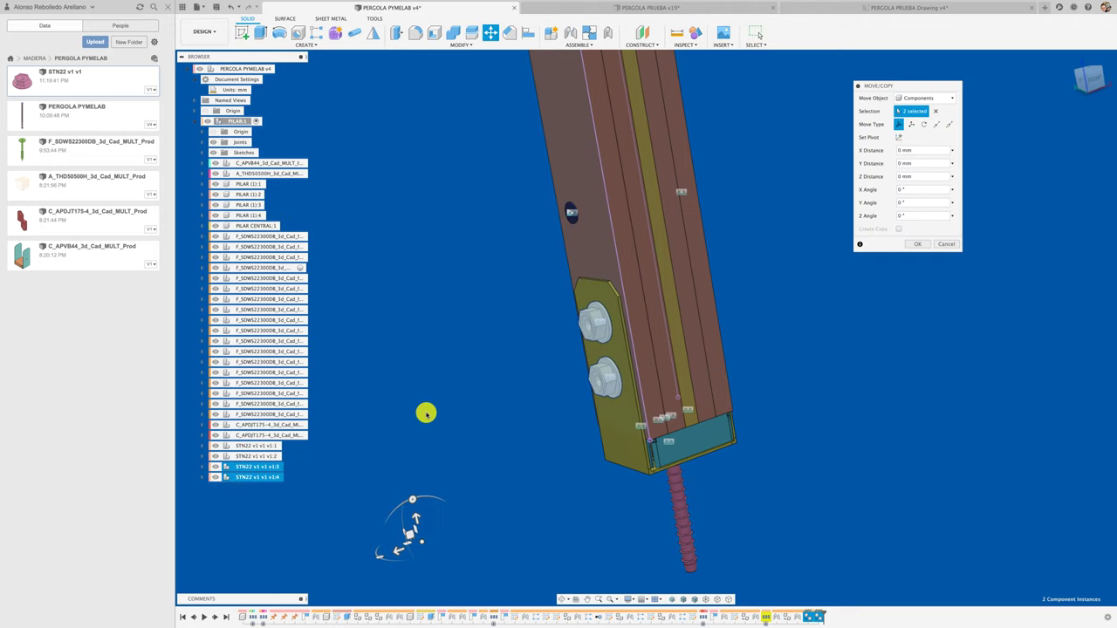
drag(419, 472, 793, 402)
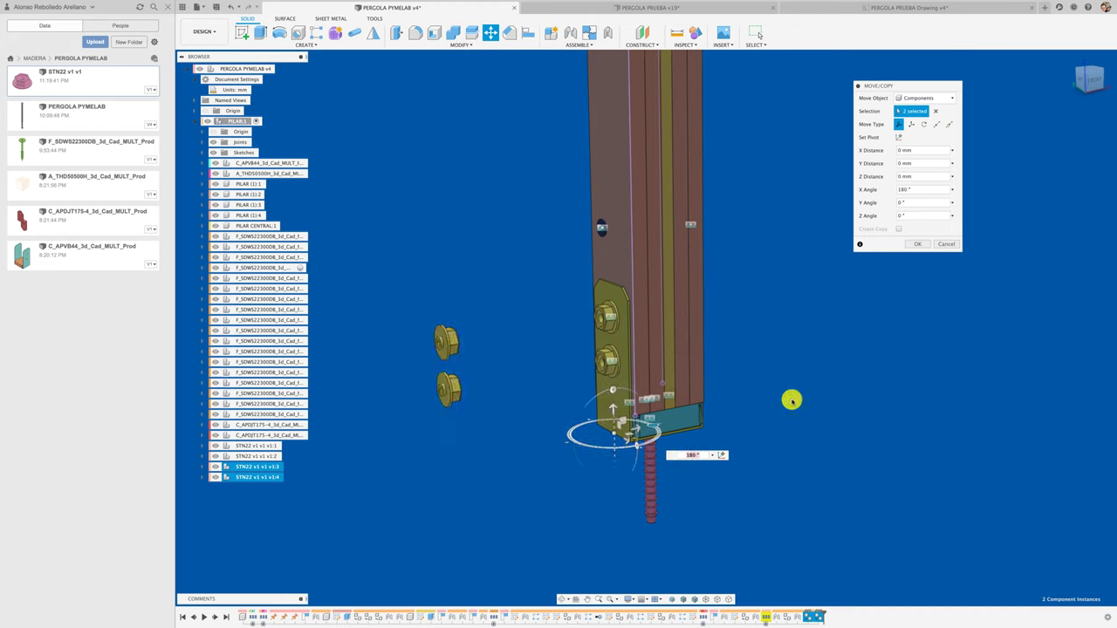
mouse_move(640, 427)
mouse_down()
mouse_move(885, 369)
mouse_move(864, 376)
mouse_up()
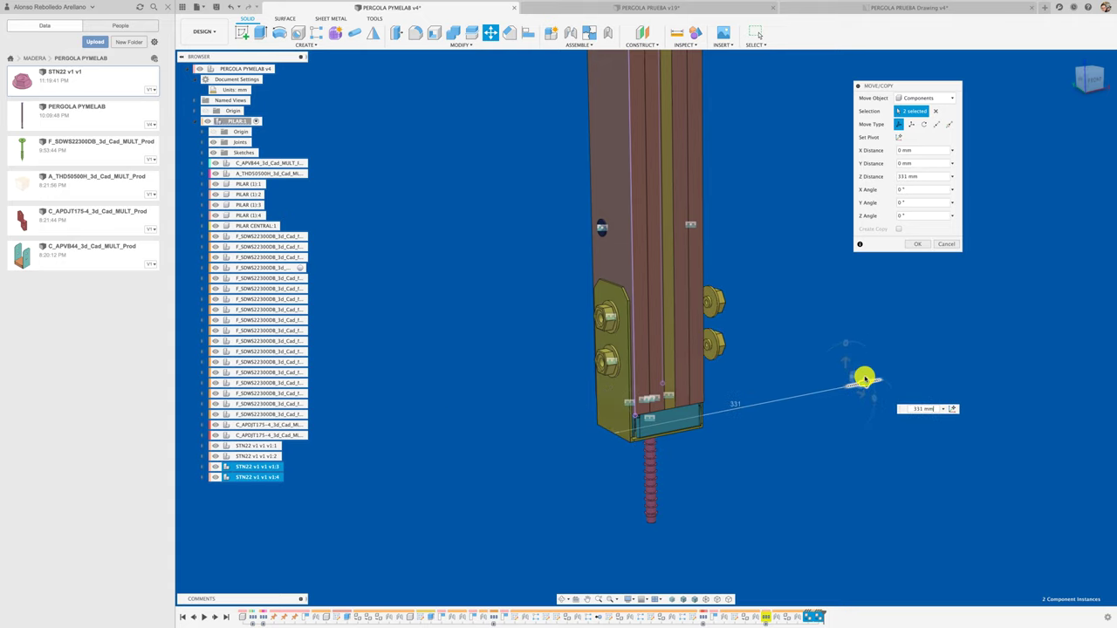
click(920, 245)
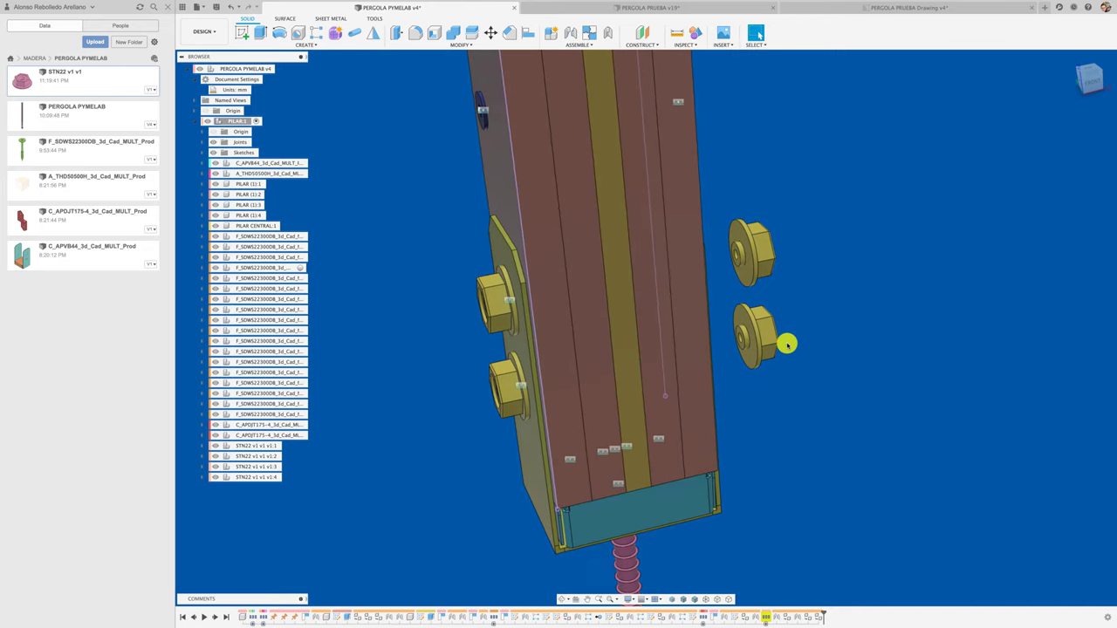
Joint the first copied nut into the opposite plate's hole
key(j)
click(748, 333)
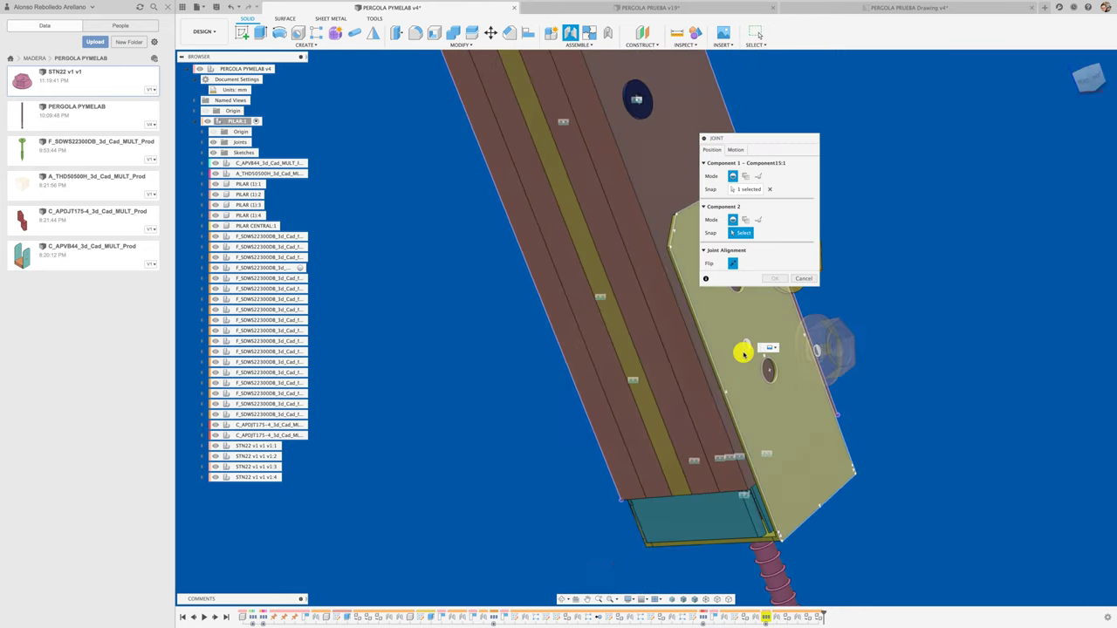
click(765, 377)
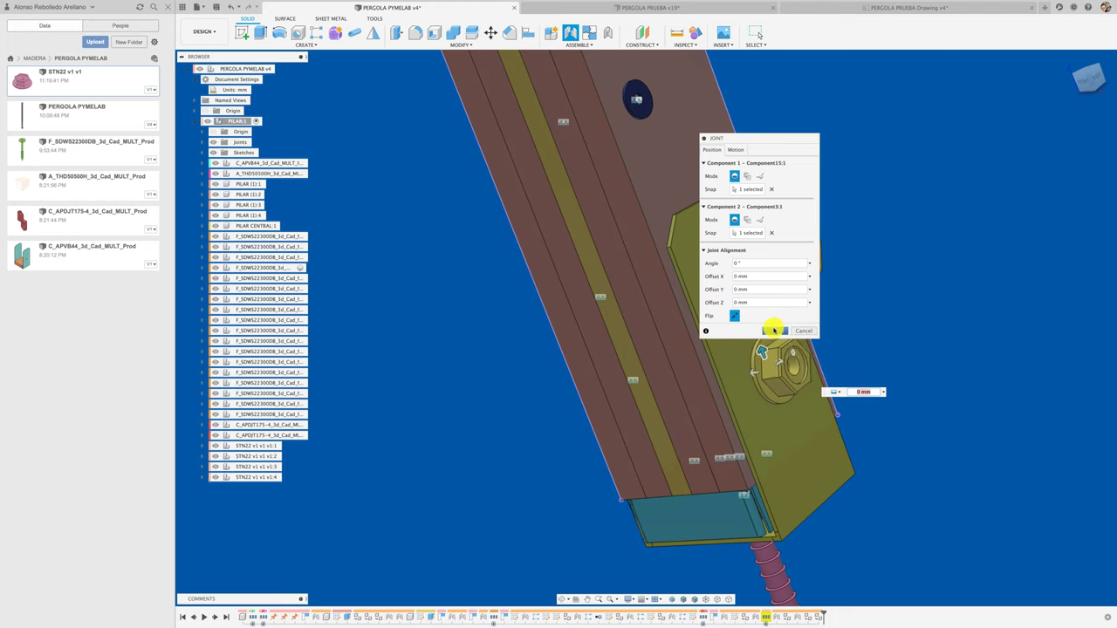
click(775, 330)
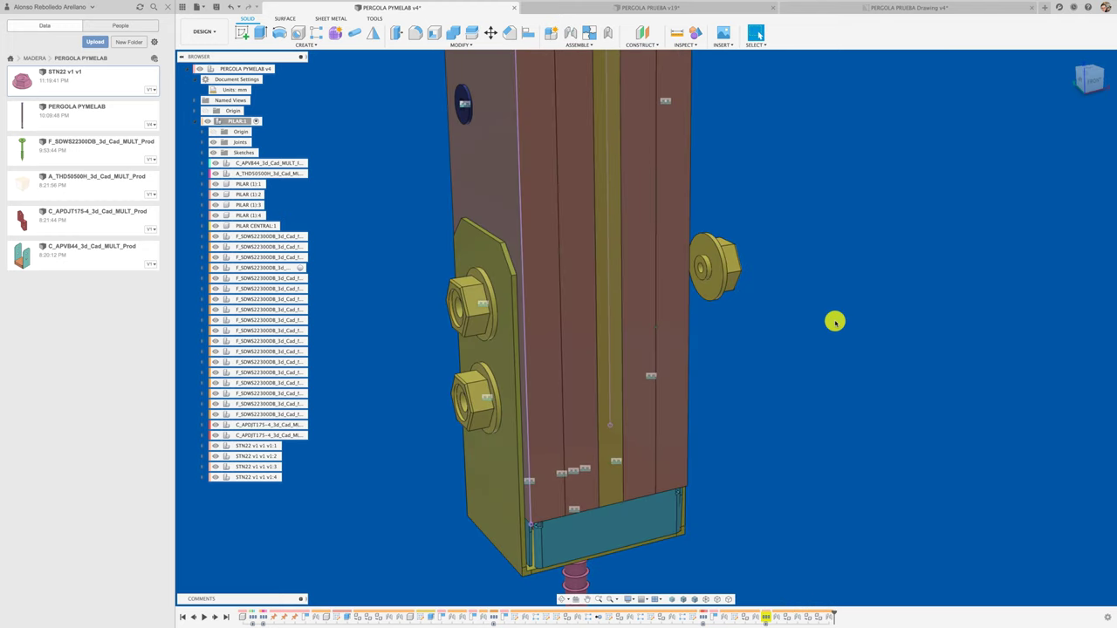
Joint the second copied nut into the plate's upper hole
key(j)
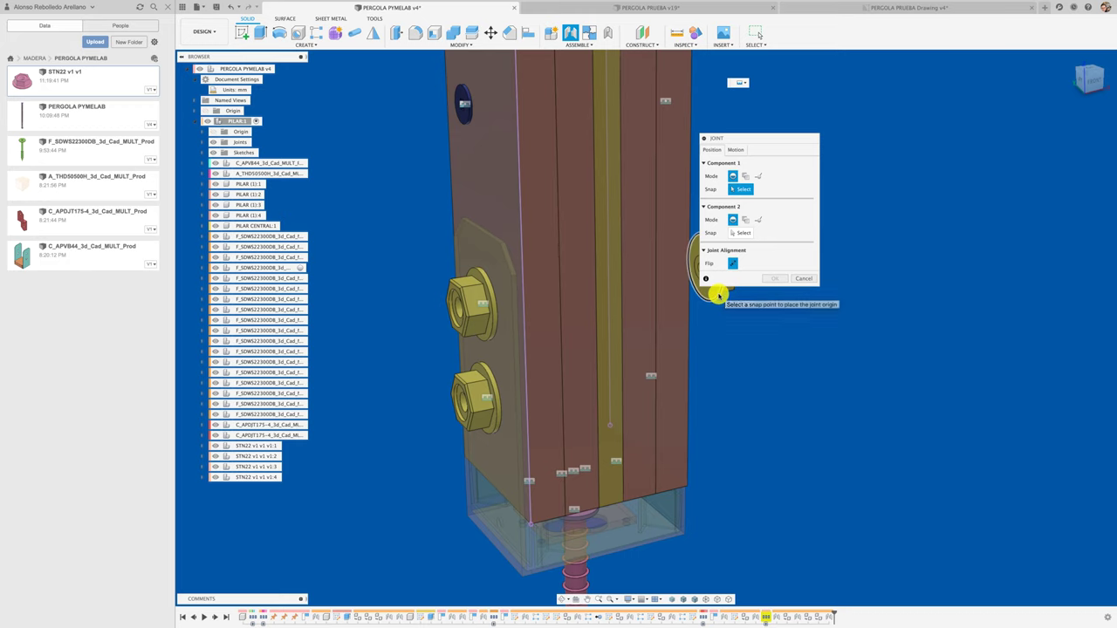
click(719, 295)
shift+middle_drag(721, 312, 637, 275)
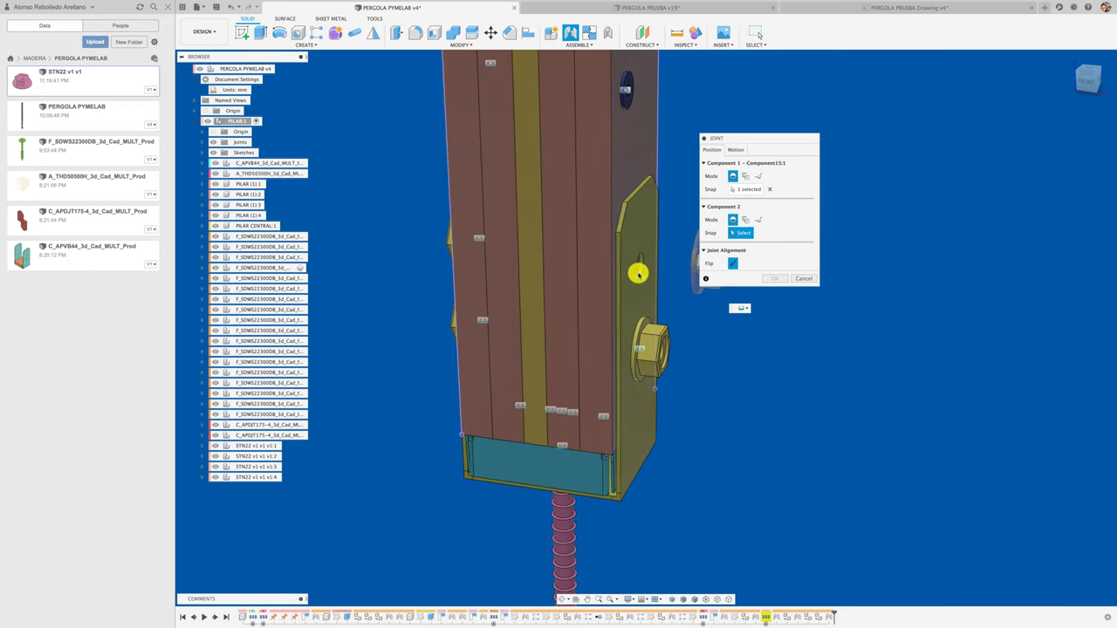
click(636, 271)
click(775, 329)
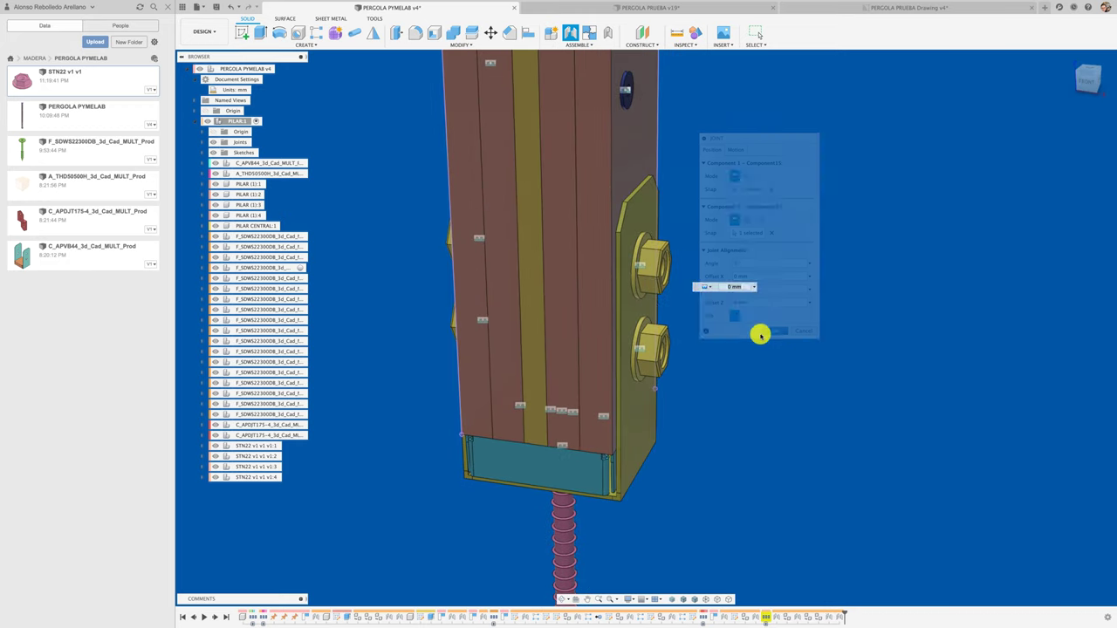
scroll(759, 336, down, 5)
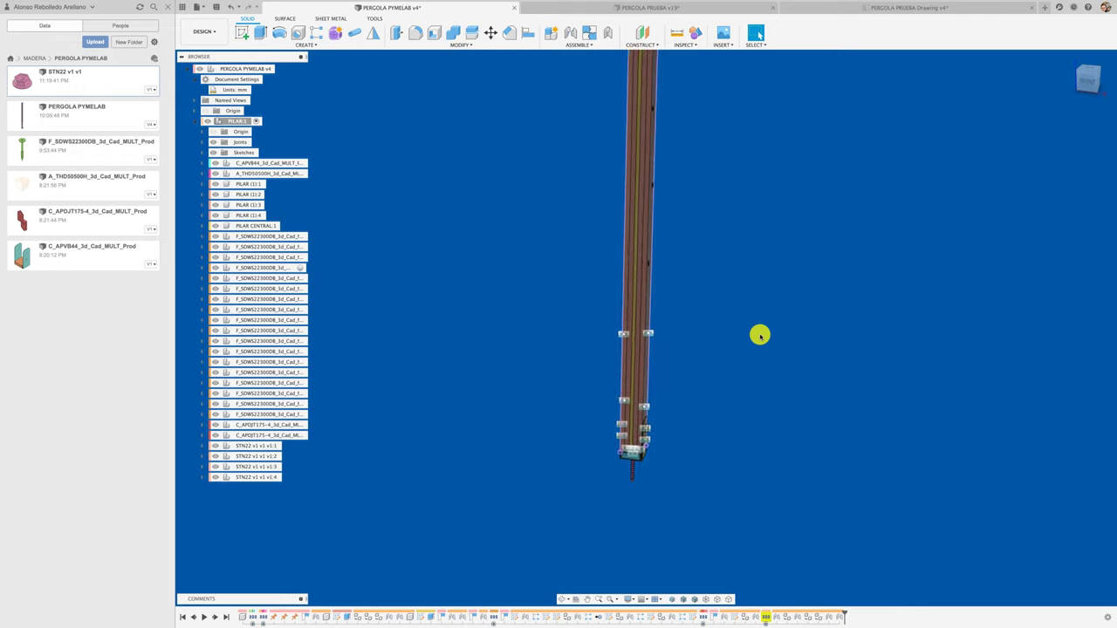
Paste copies of all four STN22 nuts and move them 2645 mm up beside the top joist ties
shift+middle_drag(759, 335, 628, 387)
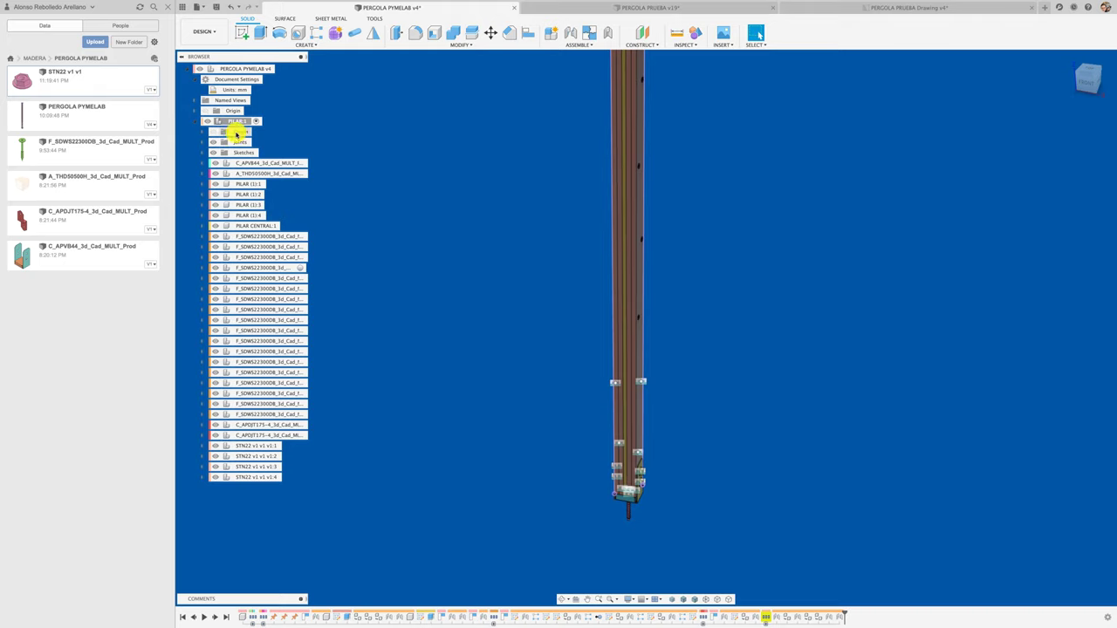
shift+scroll(499, 279, down, 5)
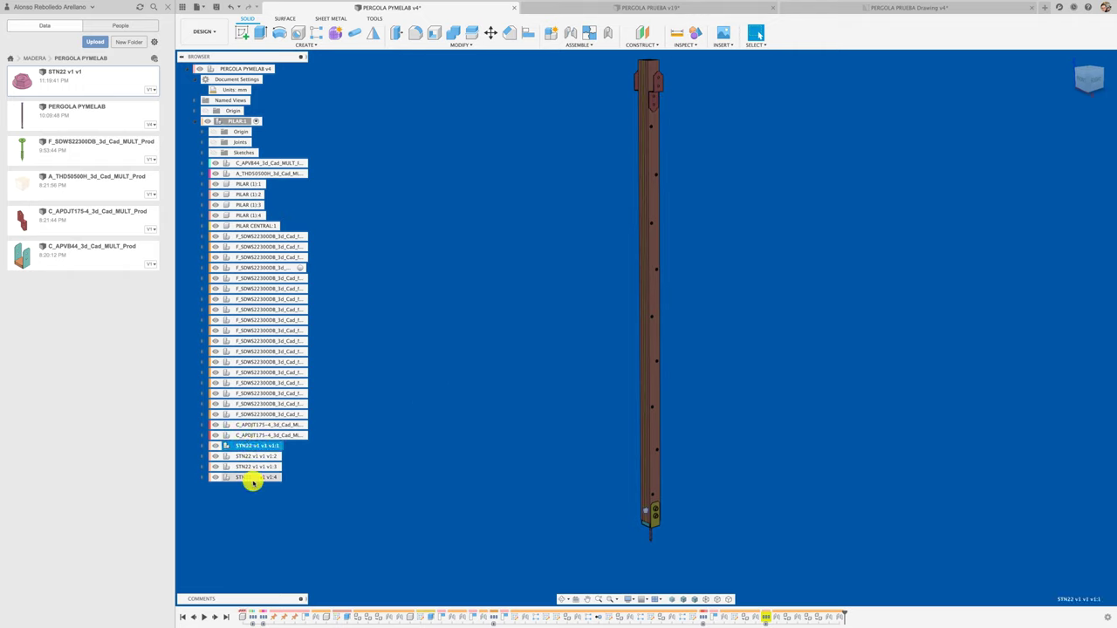
shift+click(254, 477)
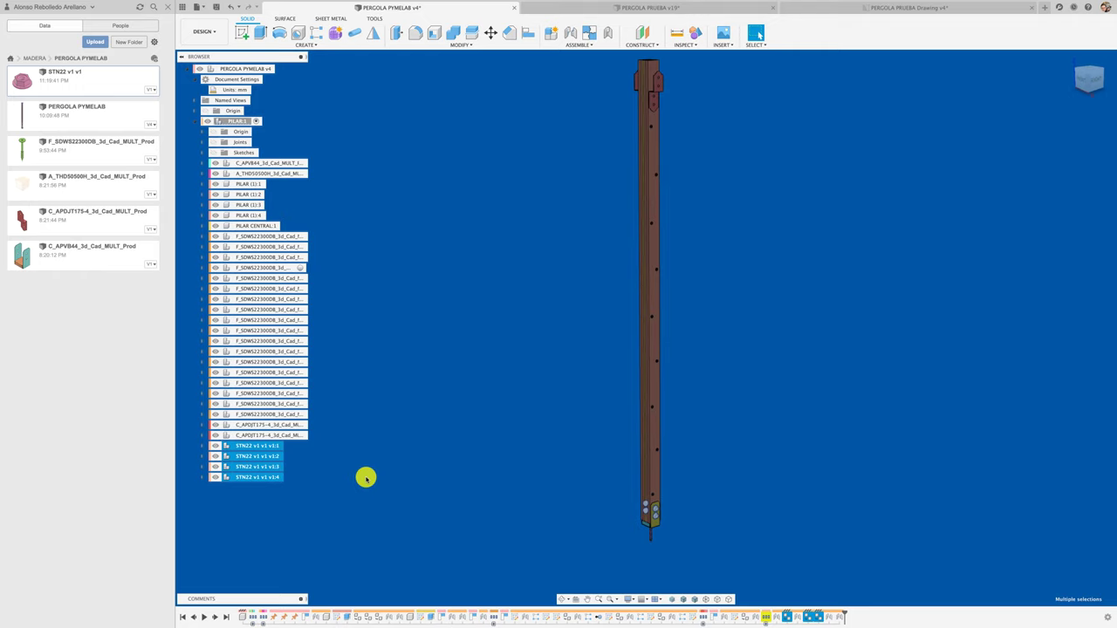
key(ctrl+v)
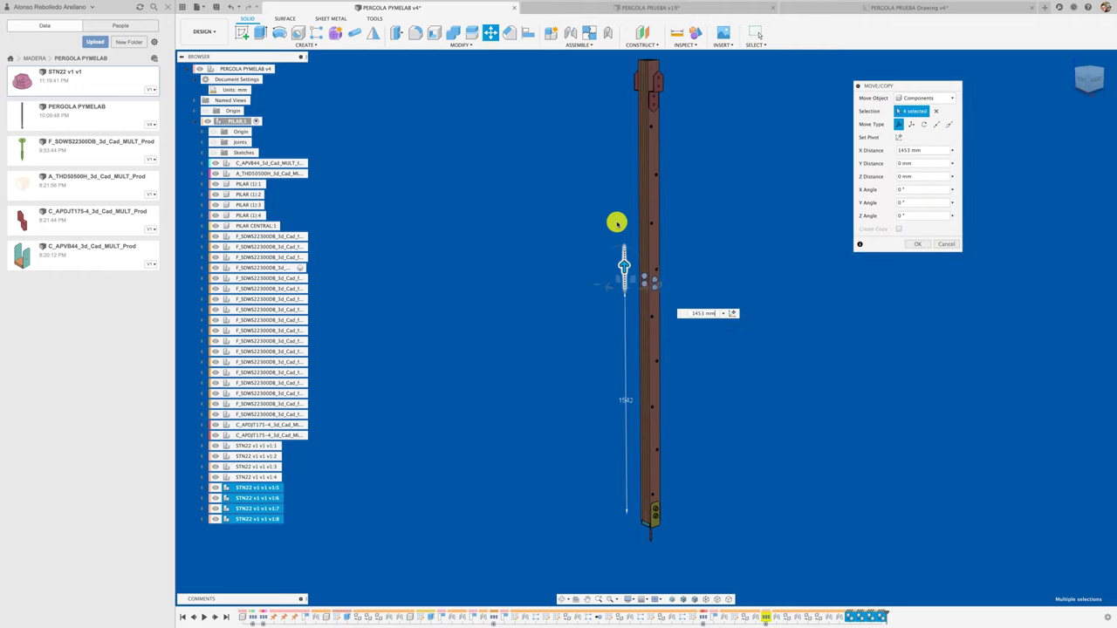
drag(625, 489, 590, 105)
scroll(589, 120, up, 2)
scroll(585, 124, up, 3)
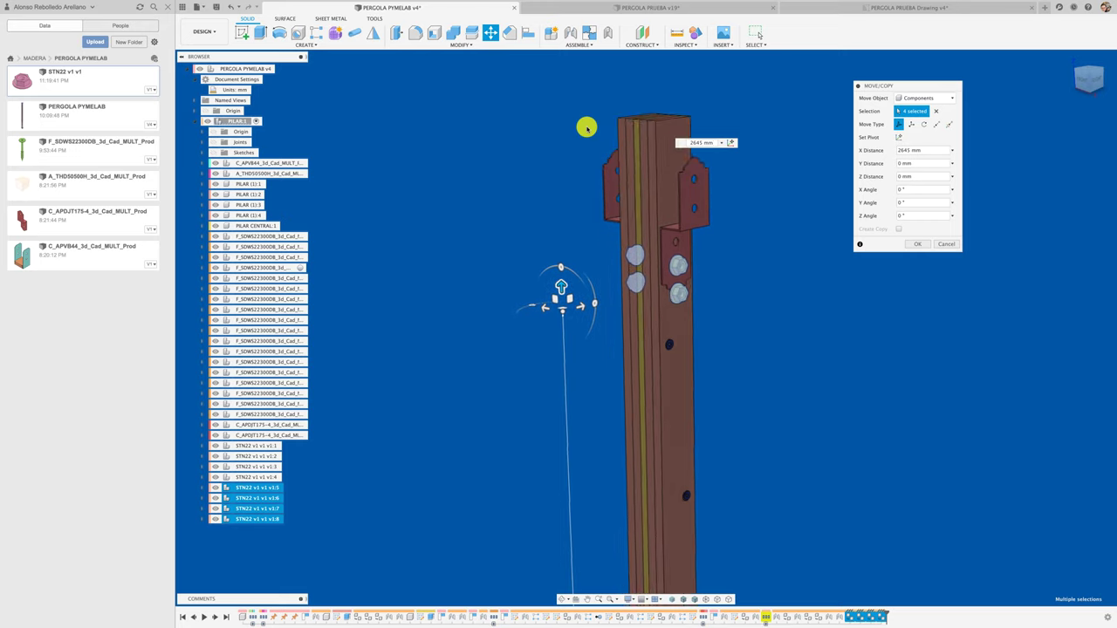
scroll(579, 142, up, 3)
scroll(527, 344, up, 2)
drag(546, 358, 578, 342)
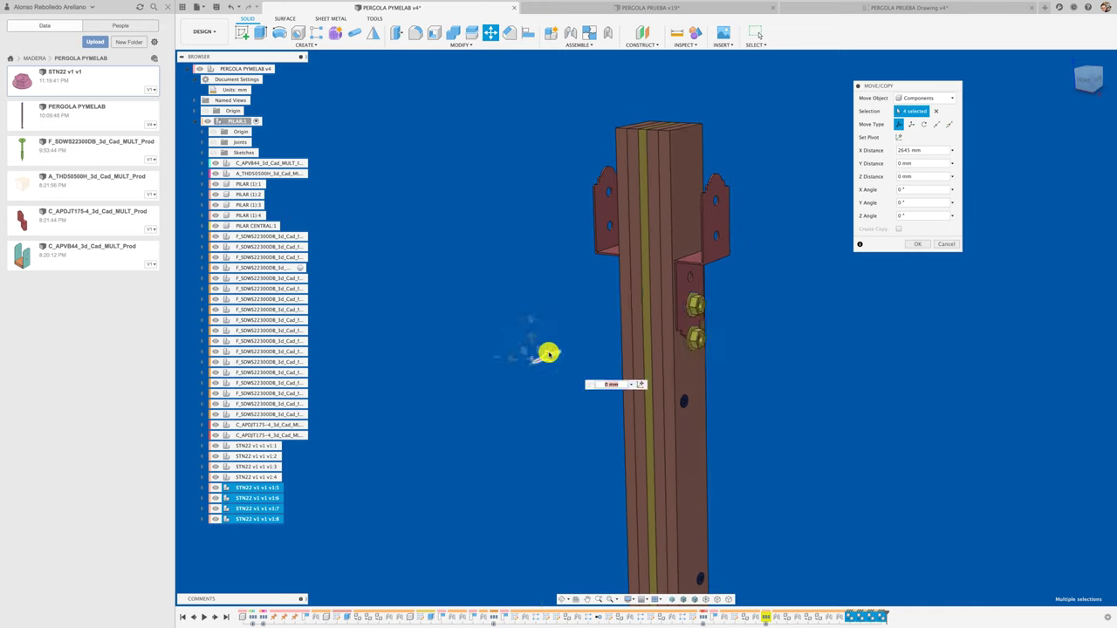
click(913, 245)
scroll(858, 287, up, 5)
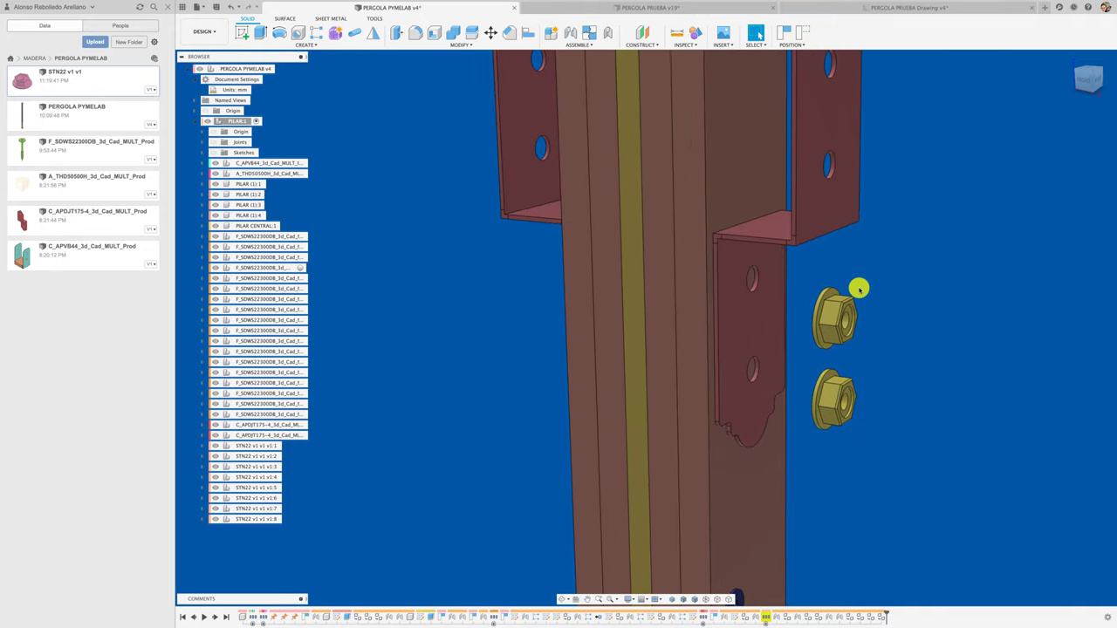
Joint two nuts into the upper and lower holes of the first joist tie
key(j)
click(562, 323)
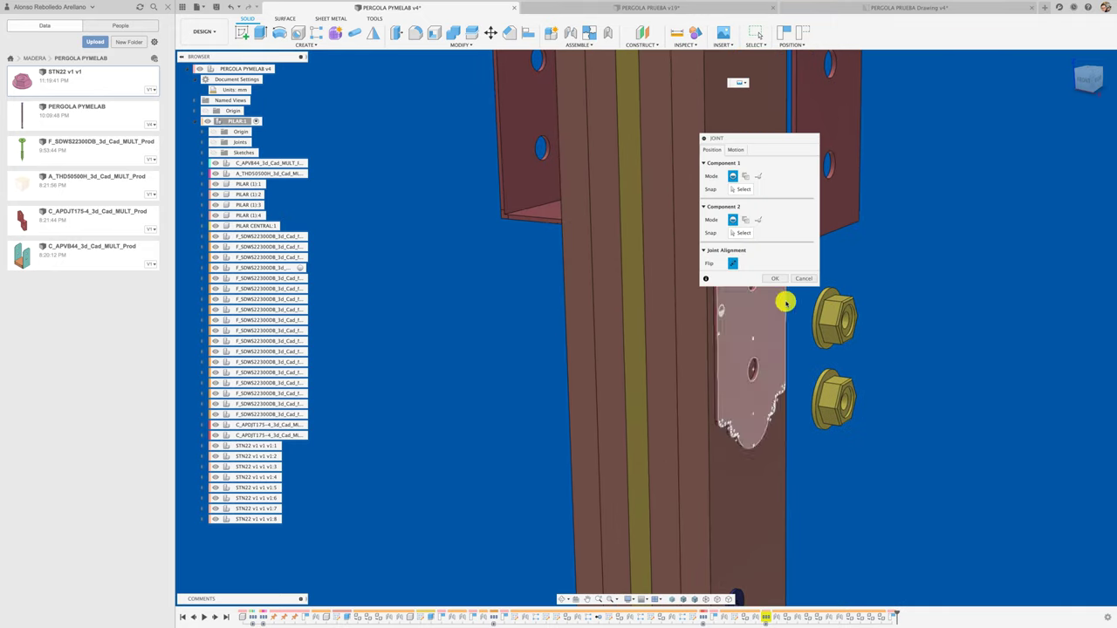
click(815, 302)
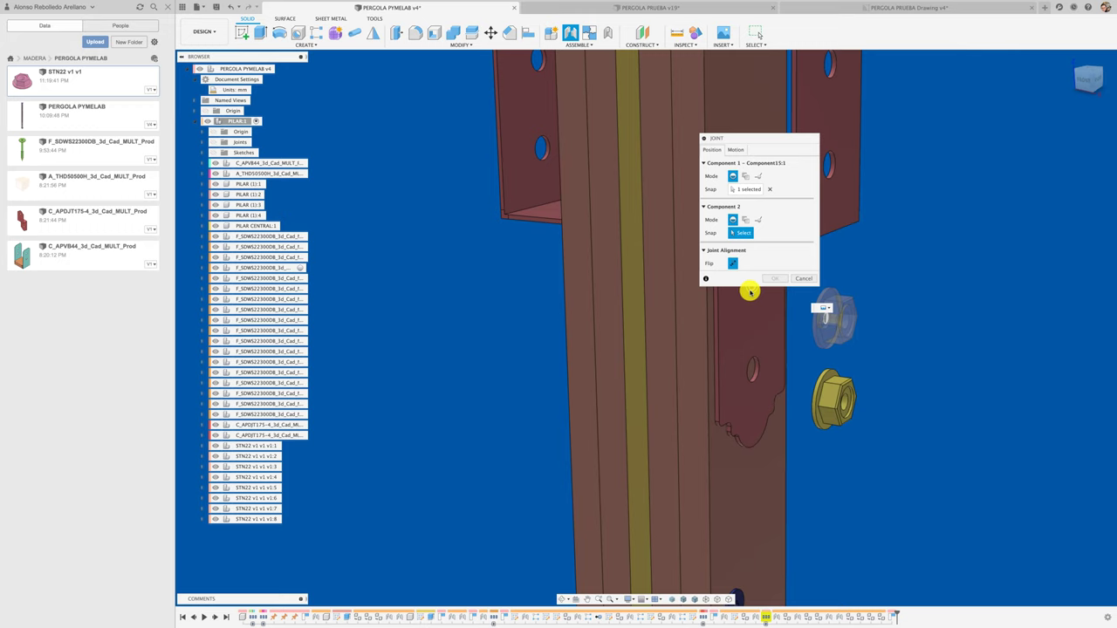
click(746, 294)
mouse_move(769, 150)
mouse_down()
mouse_move(669, 145)
mouse_move(525, 183)
mouse_up()
click(529, 364)
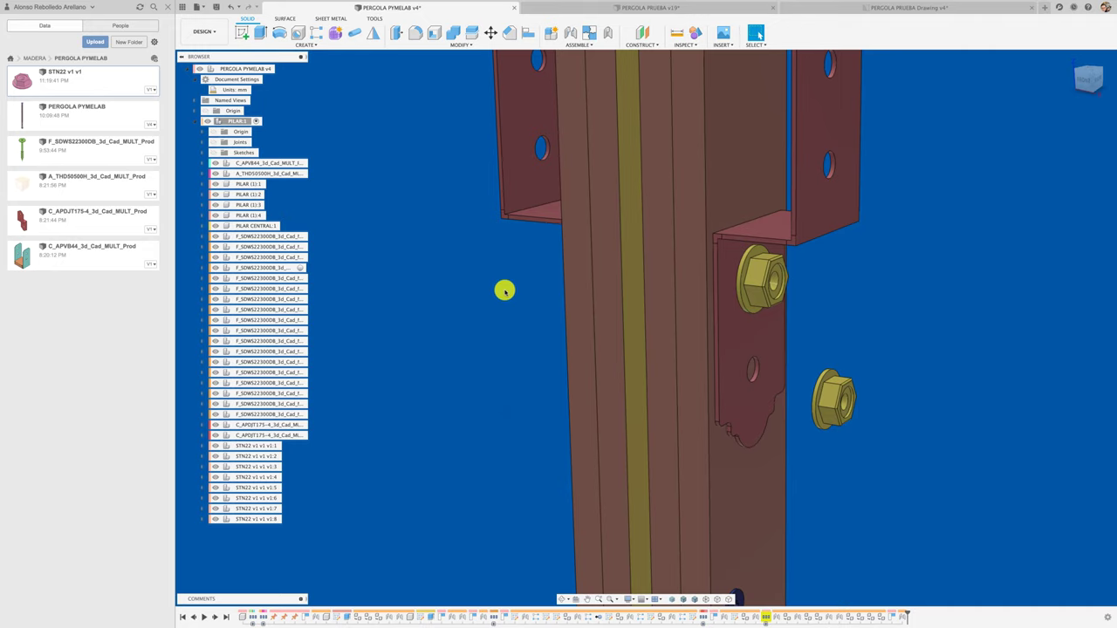
right_drag(497, 363, 493, 255)
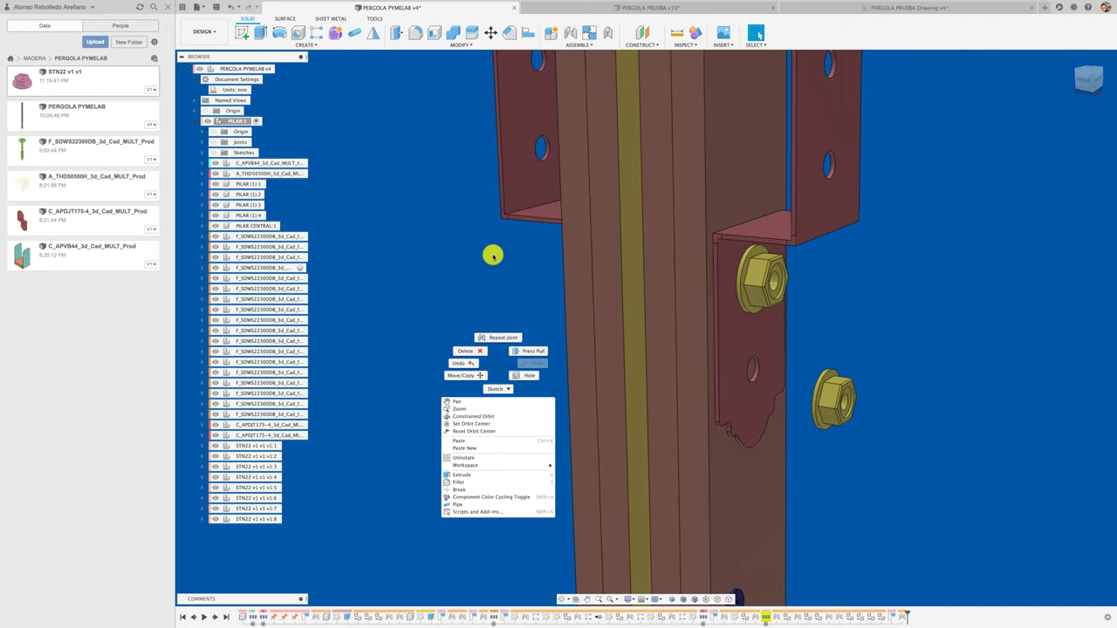
click(497, 334)
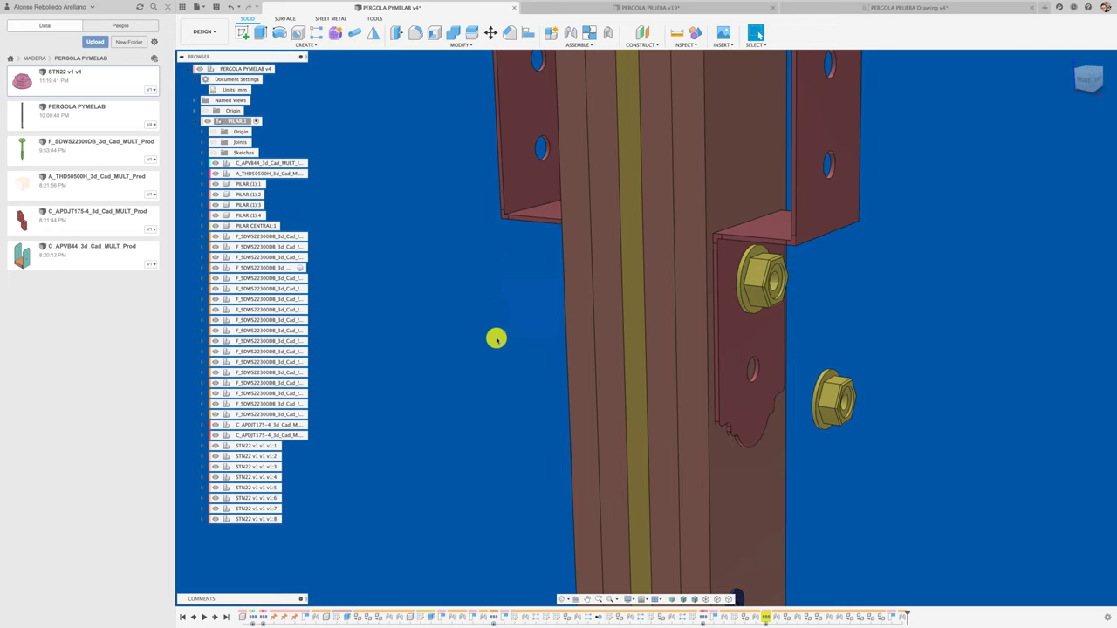
click(815, 391)
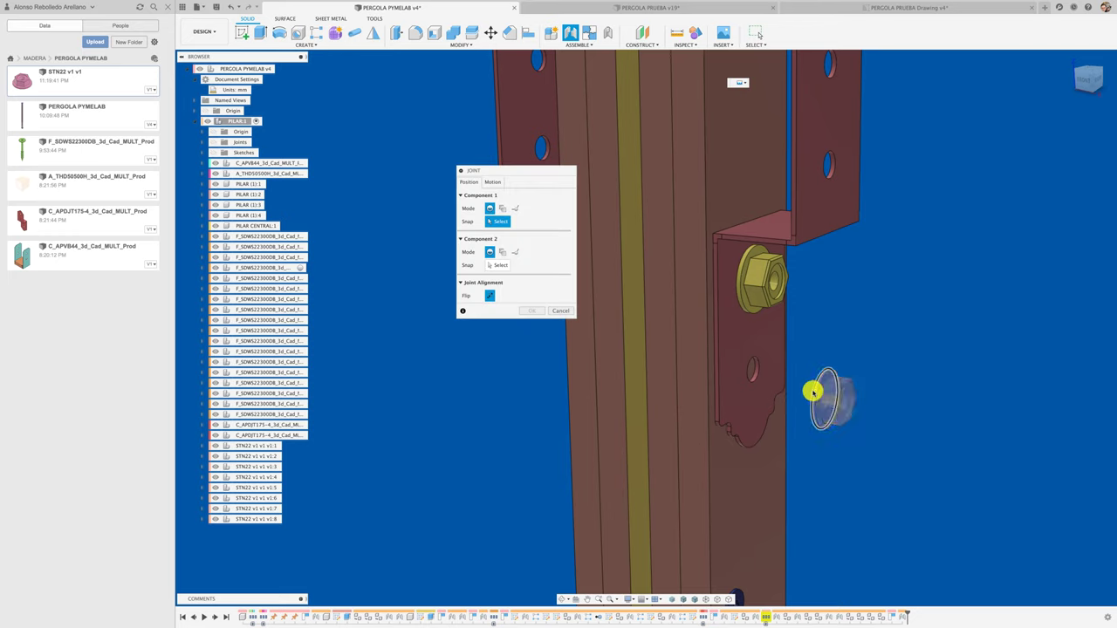
click(753, 384)
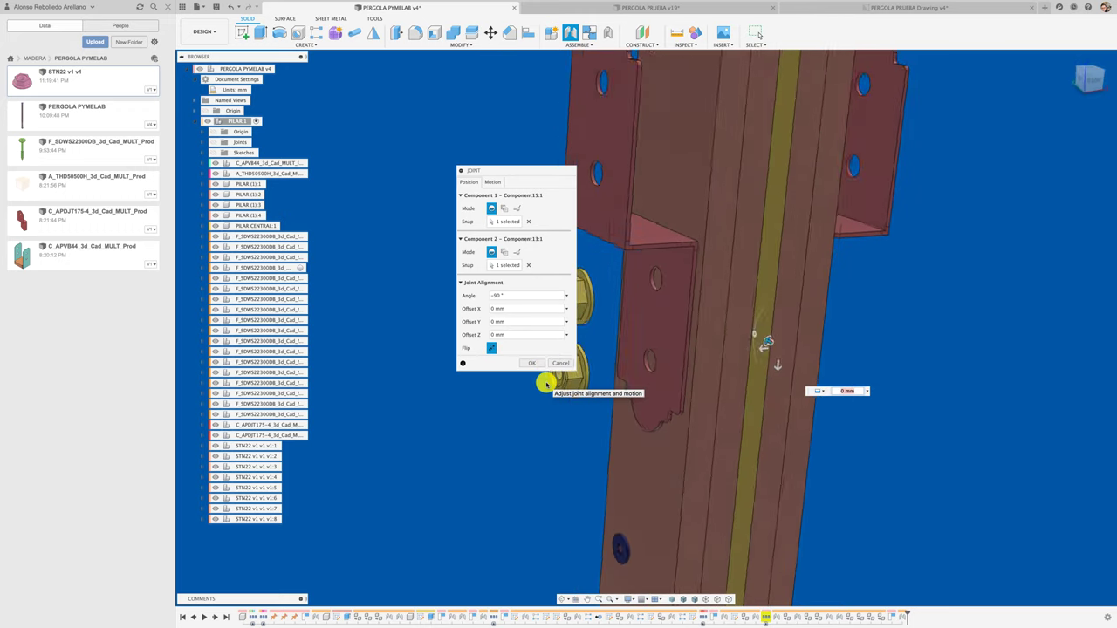
click(534, 364)
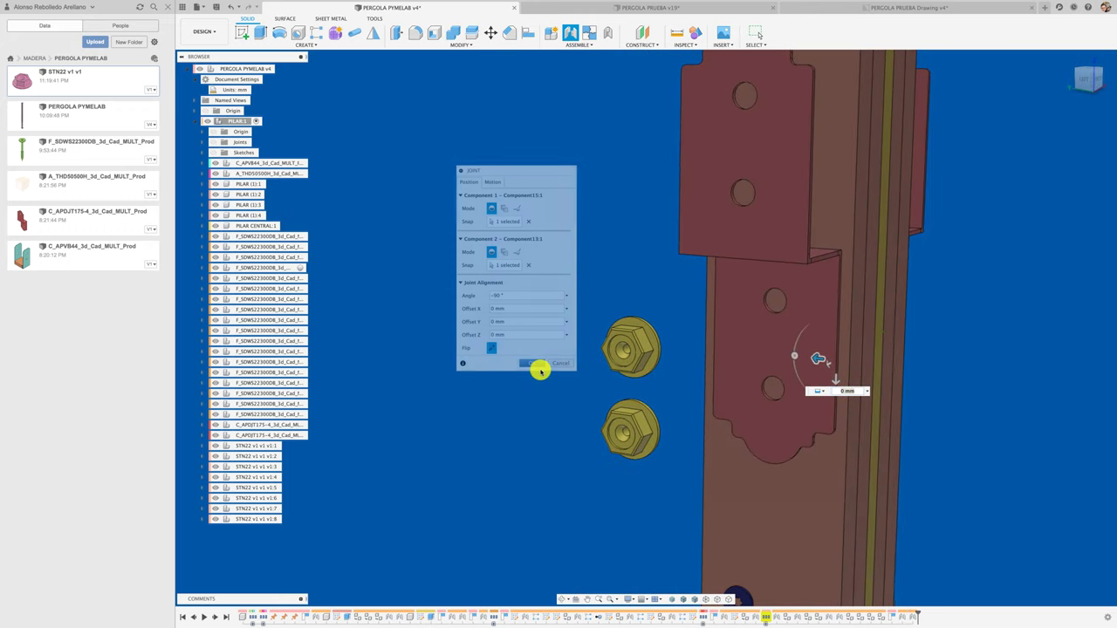
Repeat the joint to seat two more nuts in the other bracket's upper and lower holes
right_drag(540, 371, 556, 296)
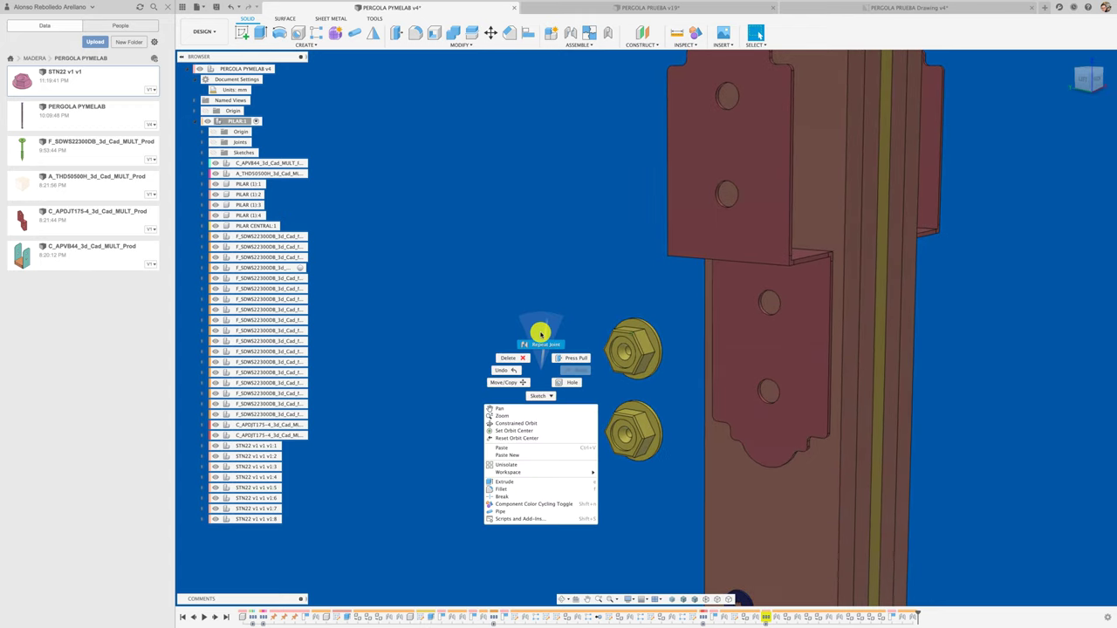
click(538, 343)
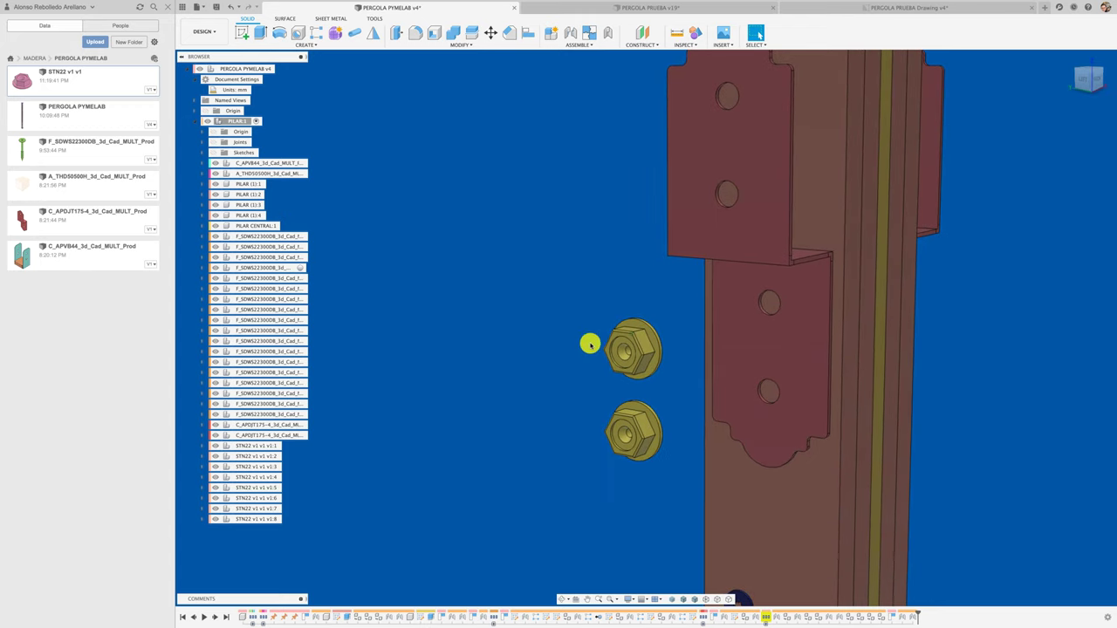
click(662, 346)
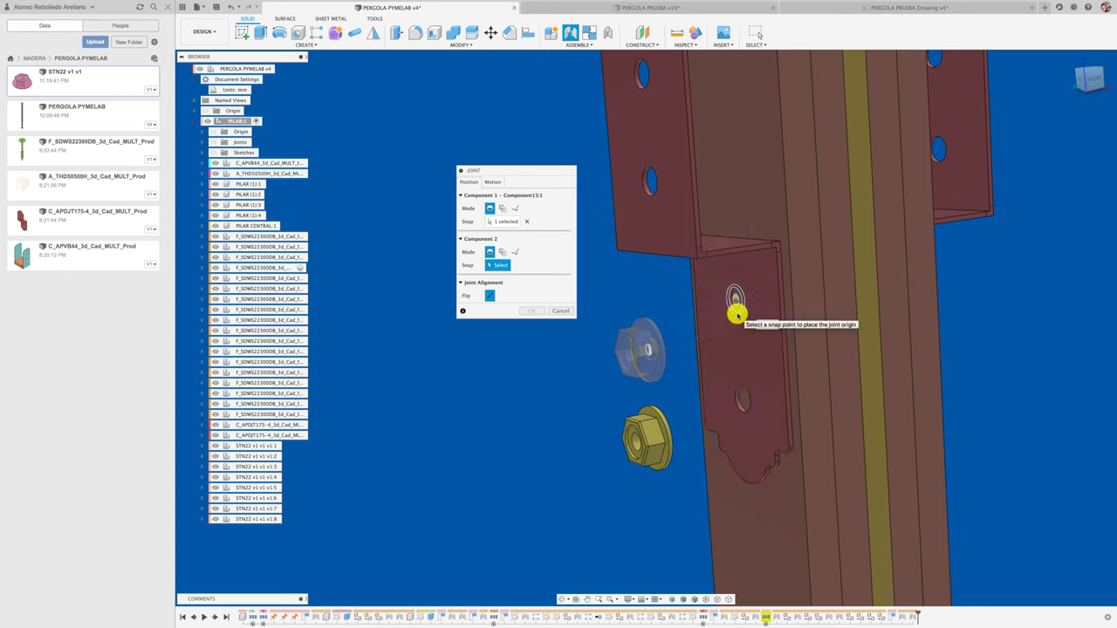
click(736, 307)
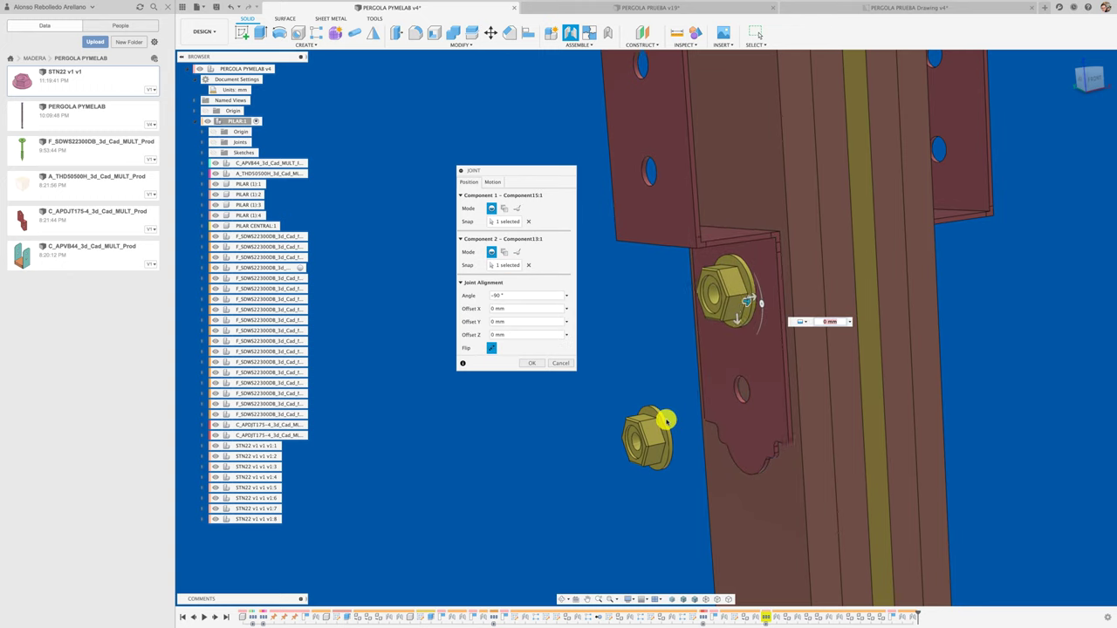
click(533, 363)
right_click(550, 389)
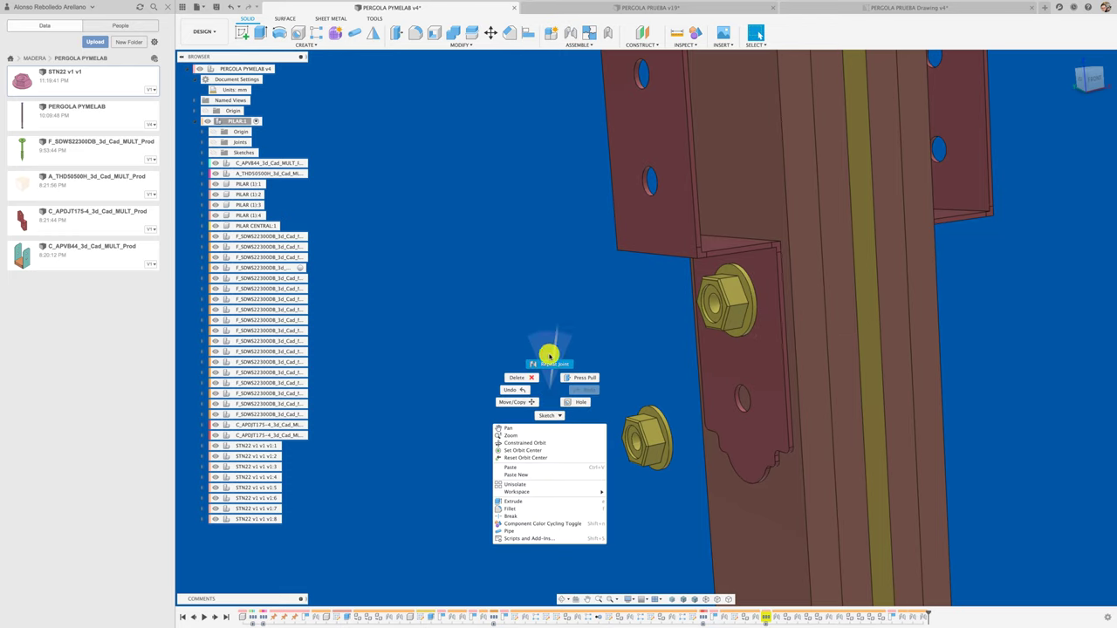
click(545, 363)
click(667, 428)
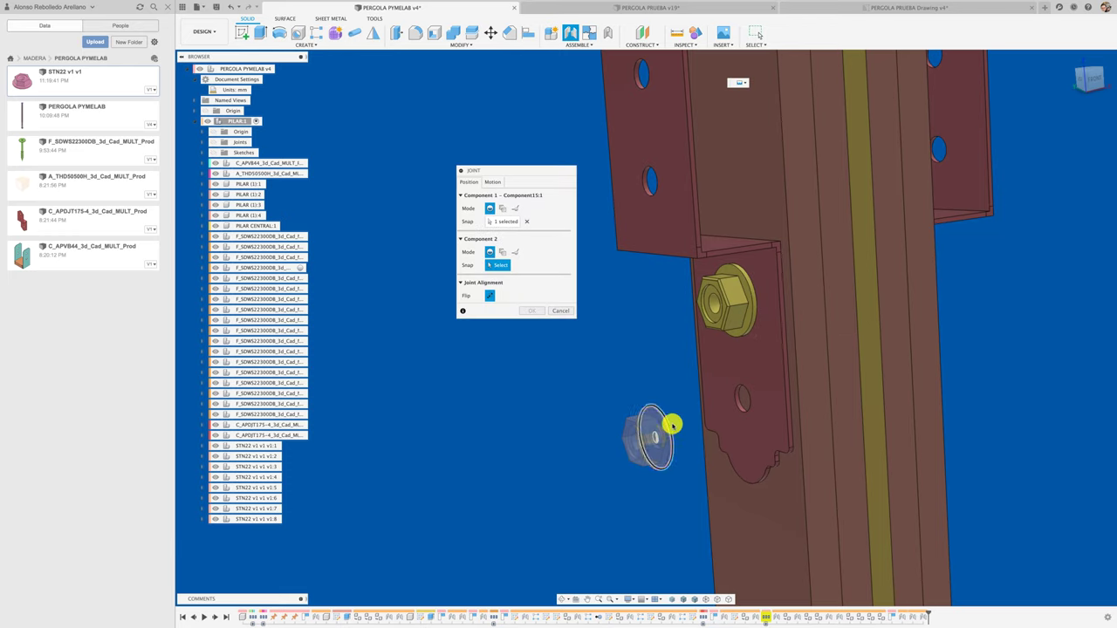
click(741, 397)
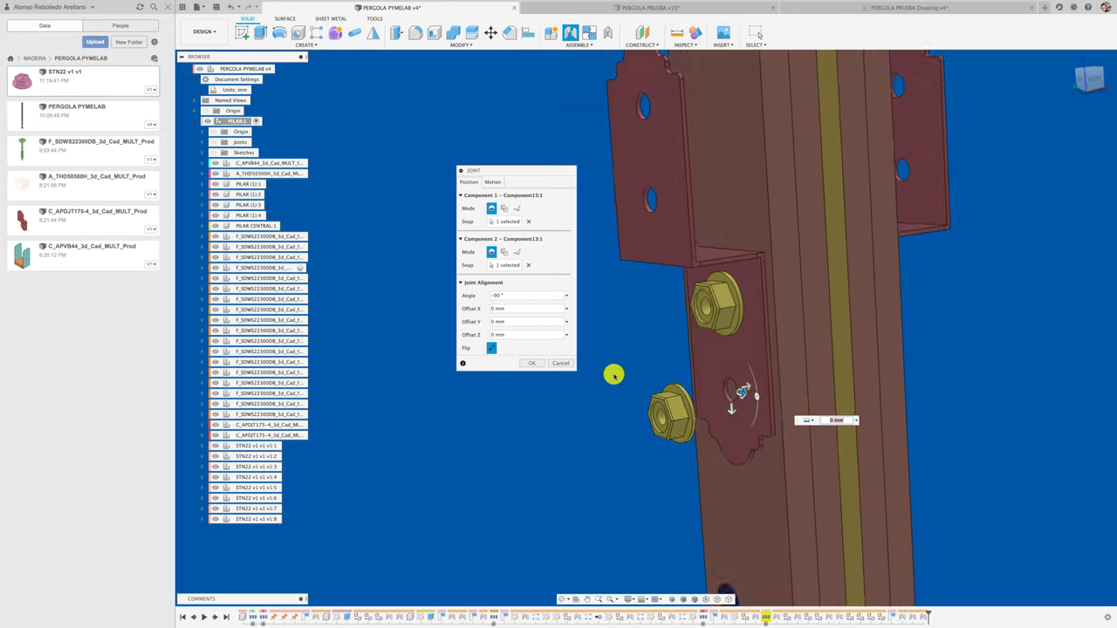
click(534, 363)
scroll(549, 369, down, 5)
Orbit and zoom around the pillar to check the seated nuts, then switch to PERGOLA PRUEBA v19
shift+middle_drag(549, 369, 751, 260)
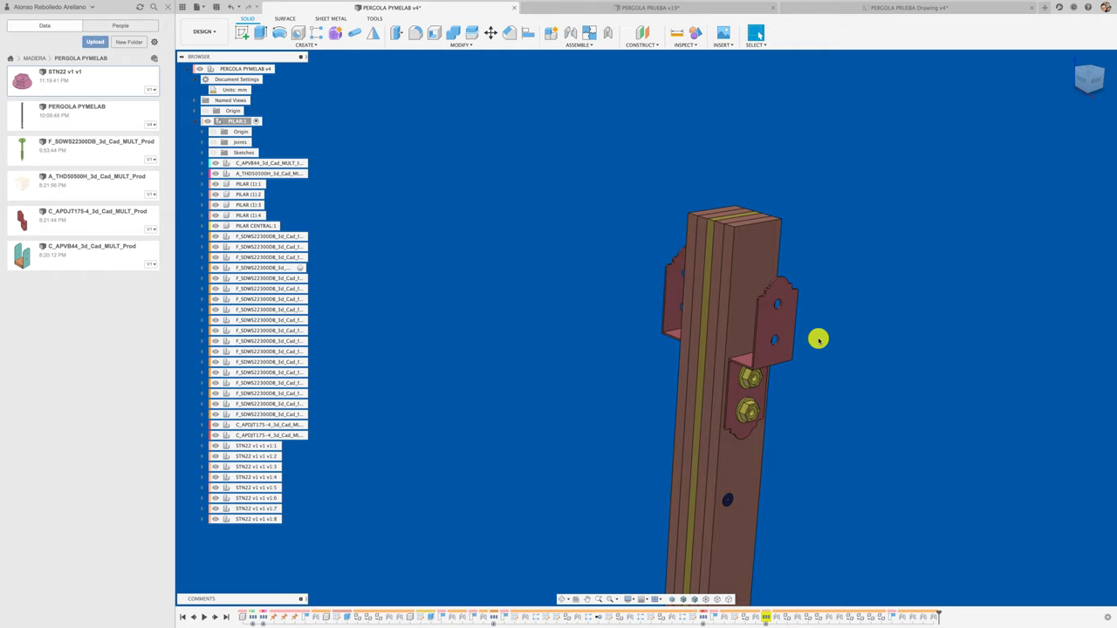
scroll(818, 340, up, 2)
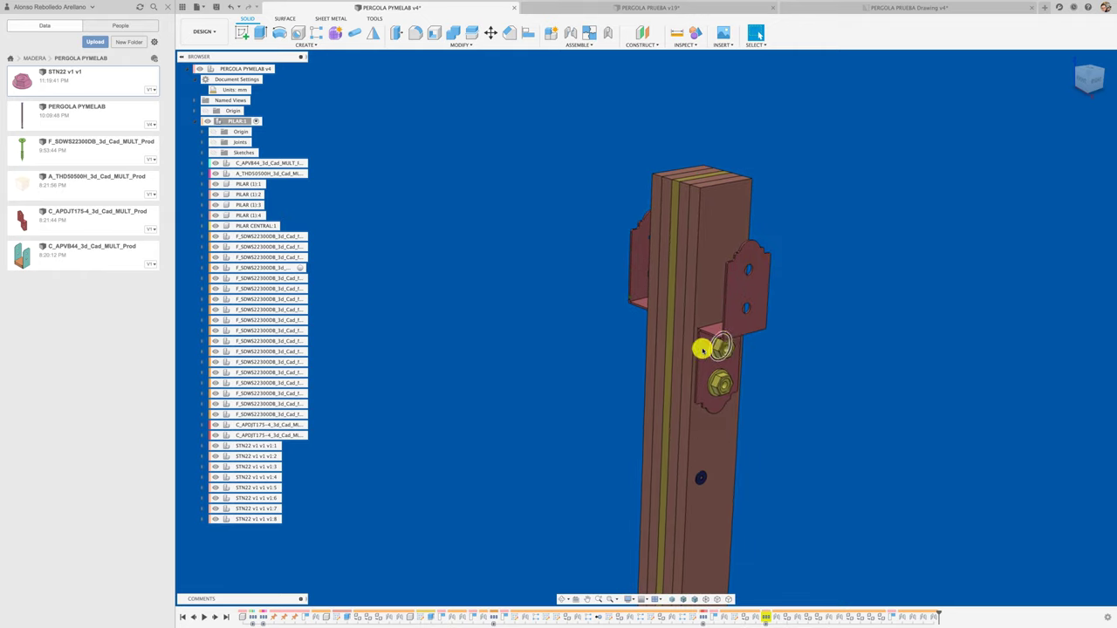
shift+middle_drag(711, 380, 573, 366)
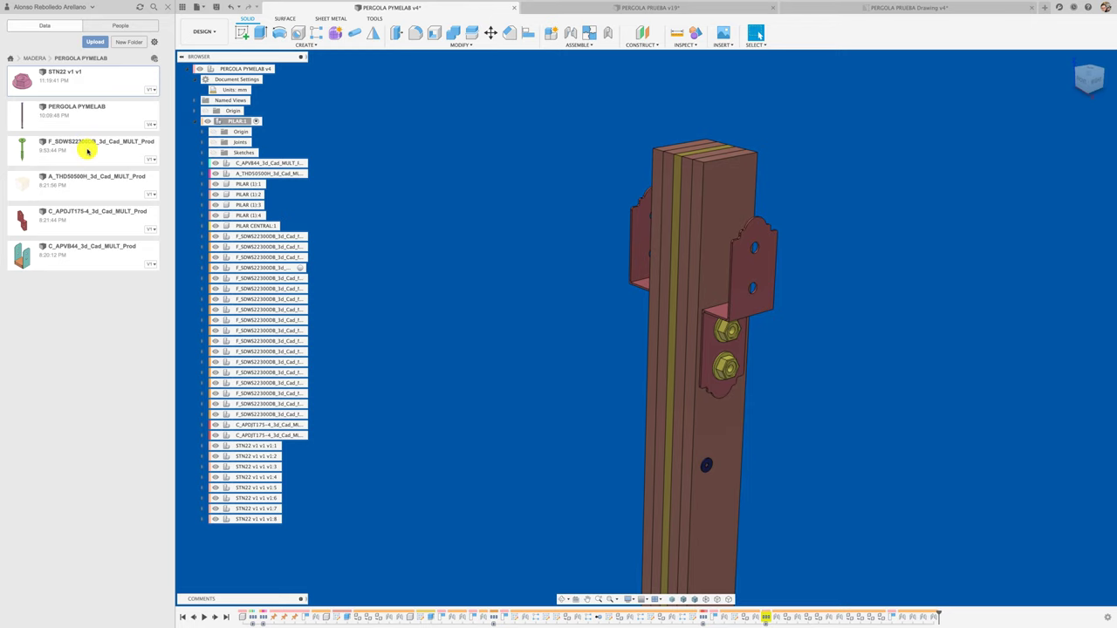
click(648, 8)
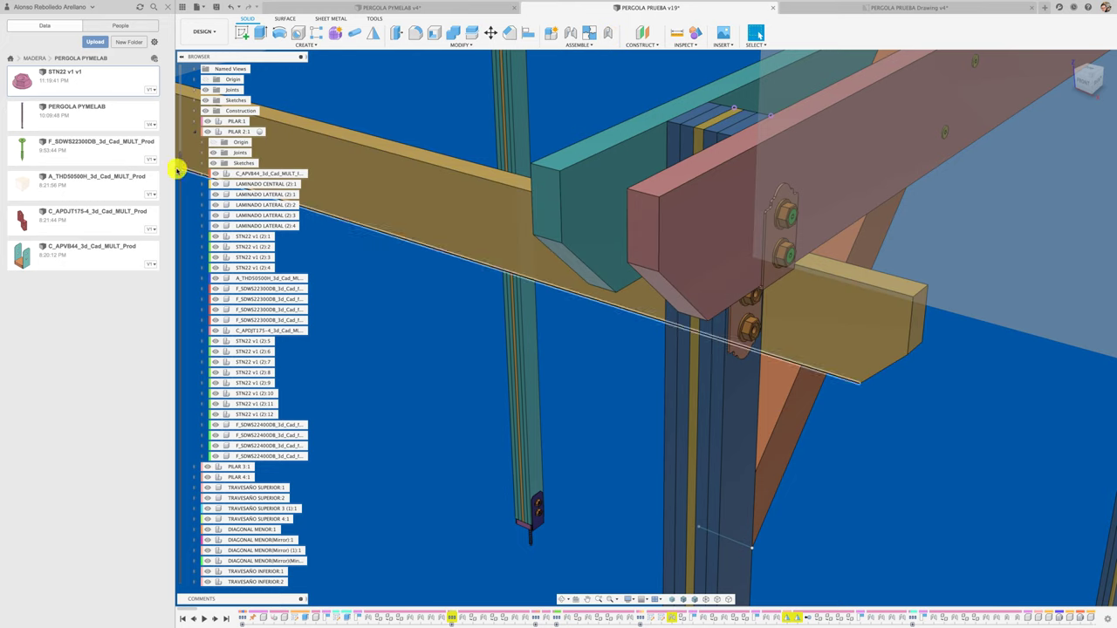
Pan across the PERGOLA PRUEBA v19 bracket joint, then go back to PERGOLA PYMELAB v4
middle_drag(441, 288, 479, 262)
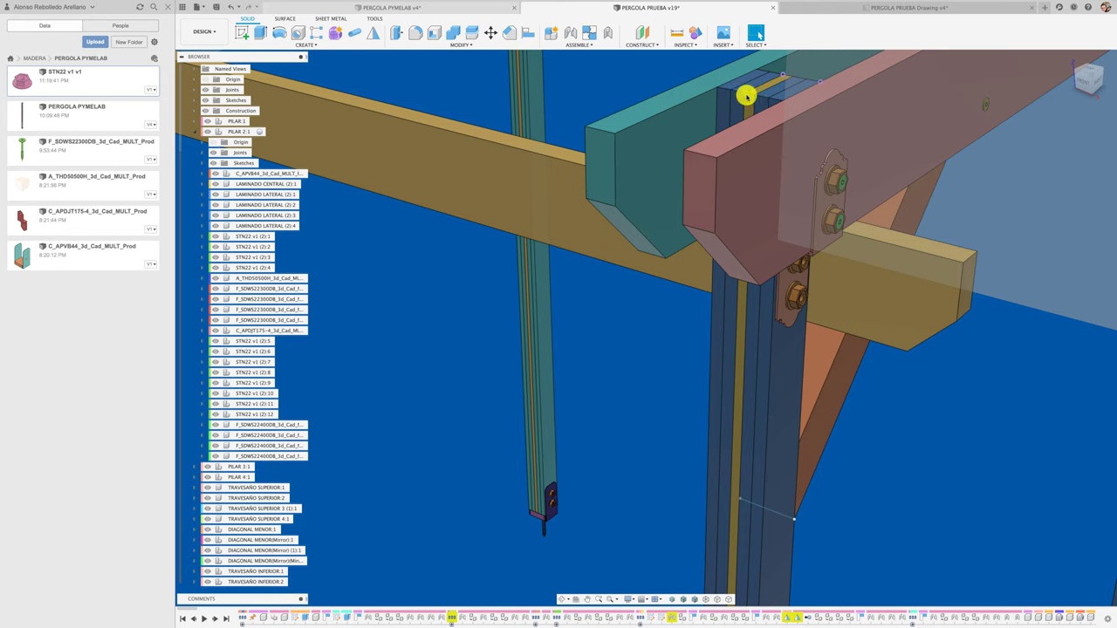
click(434, 13)
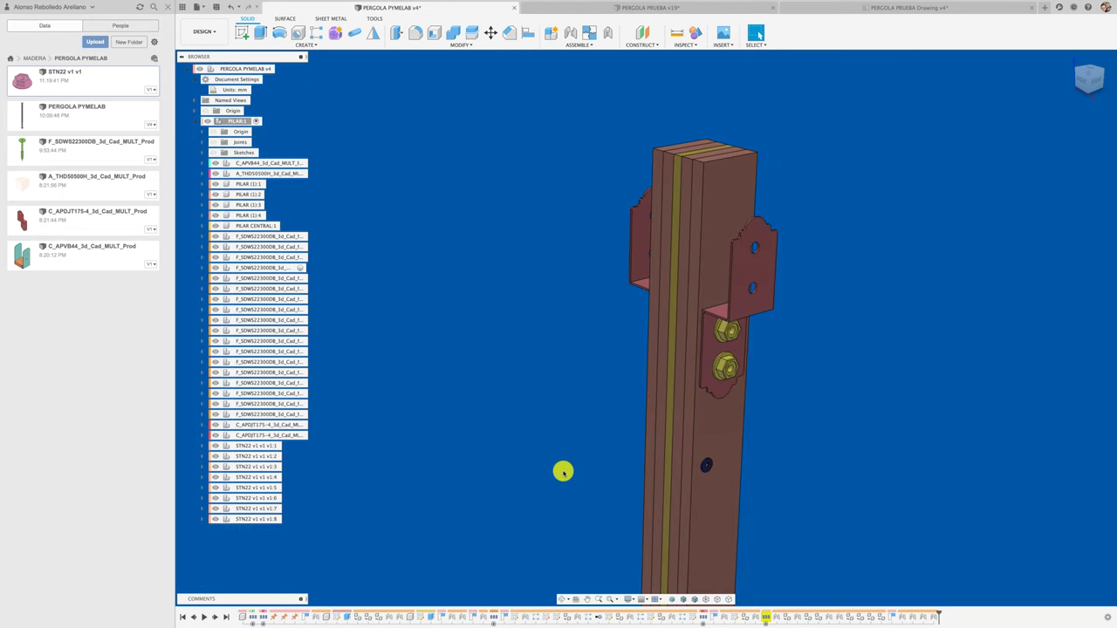
Bring Chrome back and search strongtie.com for SDWS, opening the Strong-Drive SDWS TIMBER Screw page
key(ctrl+Up)
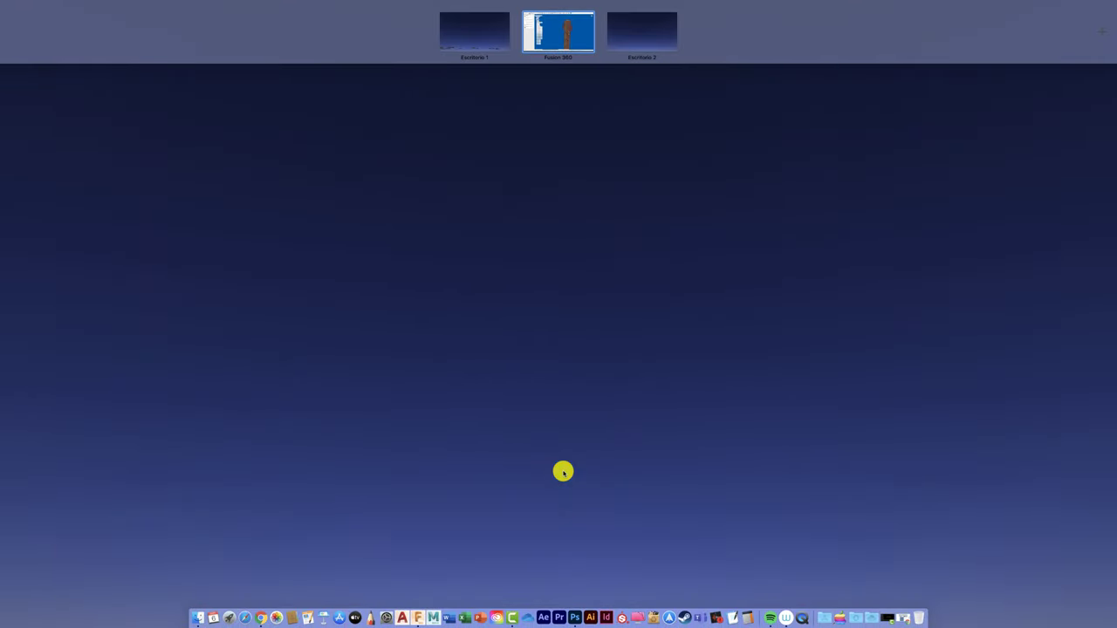
click(476, 42)
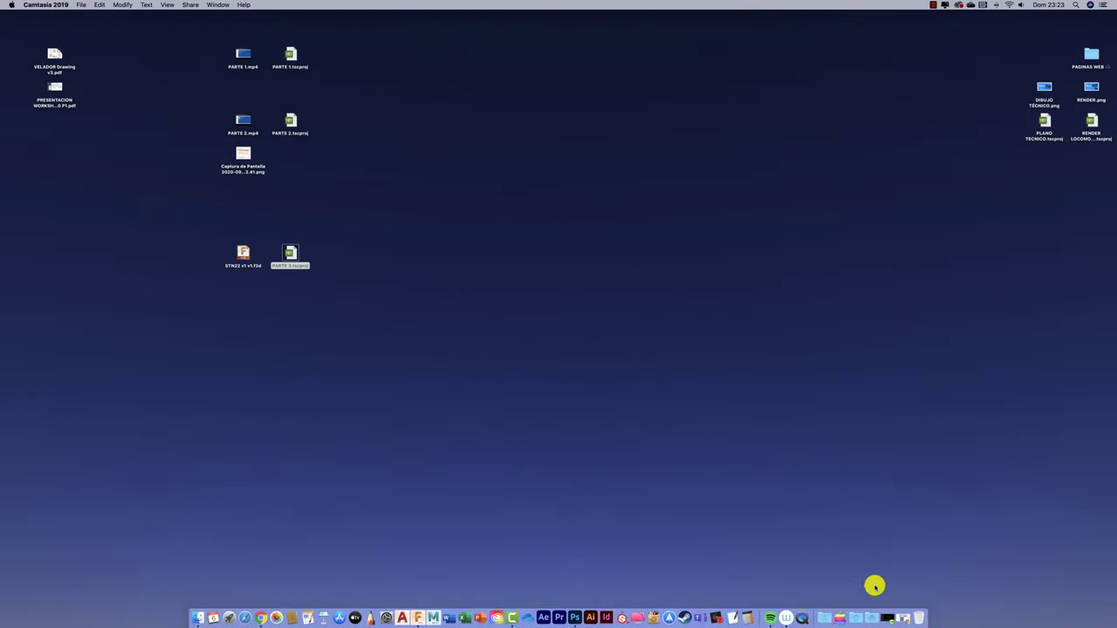
click(902, 602)
scroll(415, 199, down, 1)
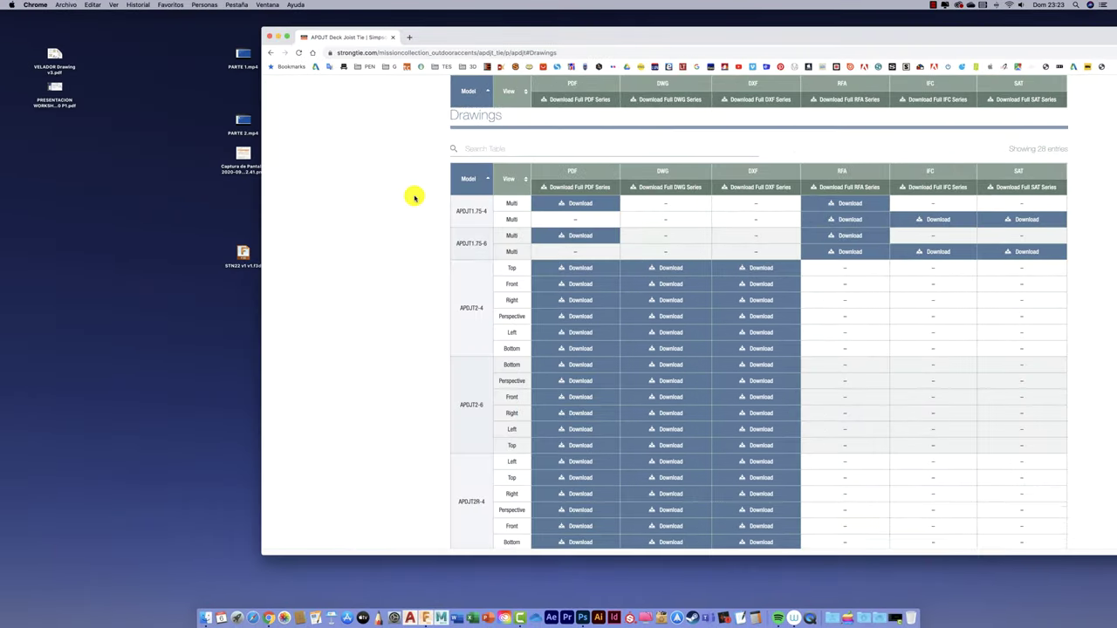
scroll(415, 198, up, 5)
scroll(414, 197, up, 5)
scroll(413, 196, up, 5)
scroll(412, 195, up, 5)
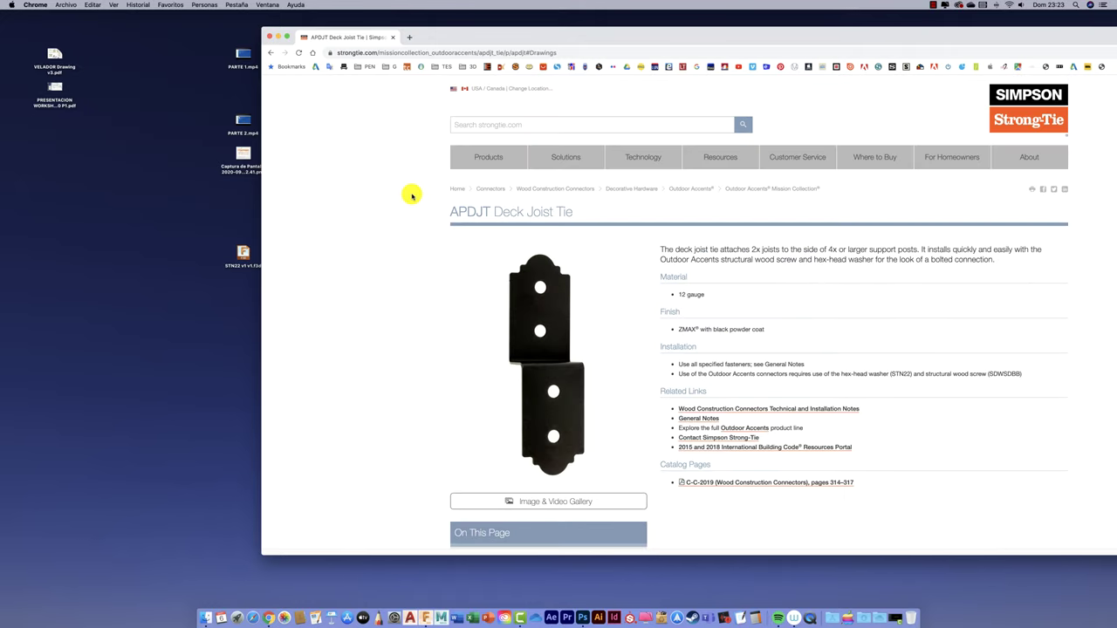
click(512, 125)
text(SDWS)
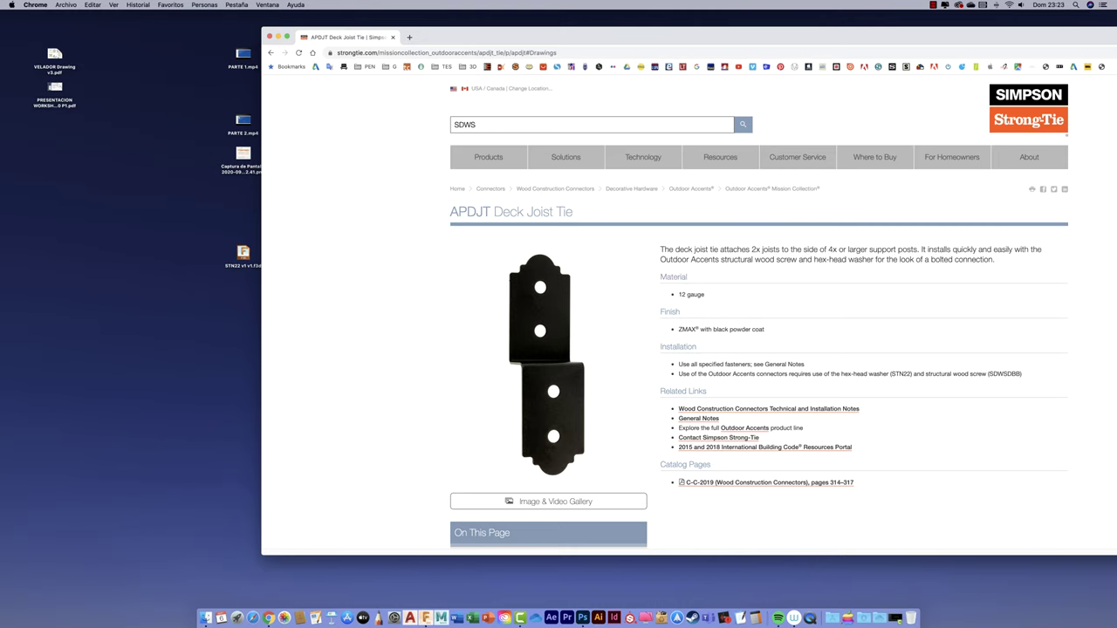
key(Return)
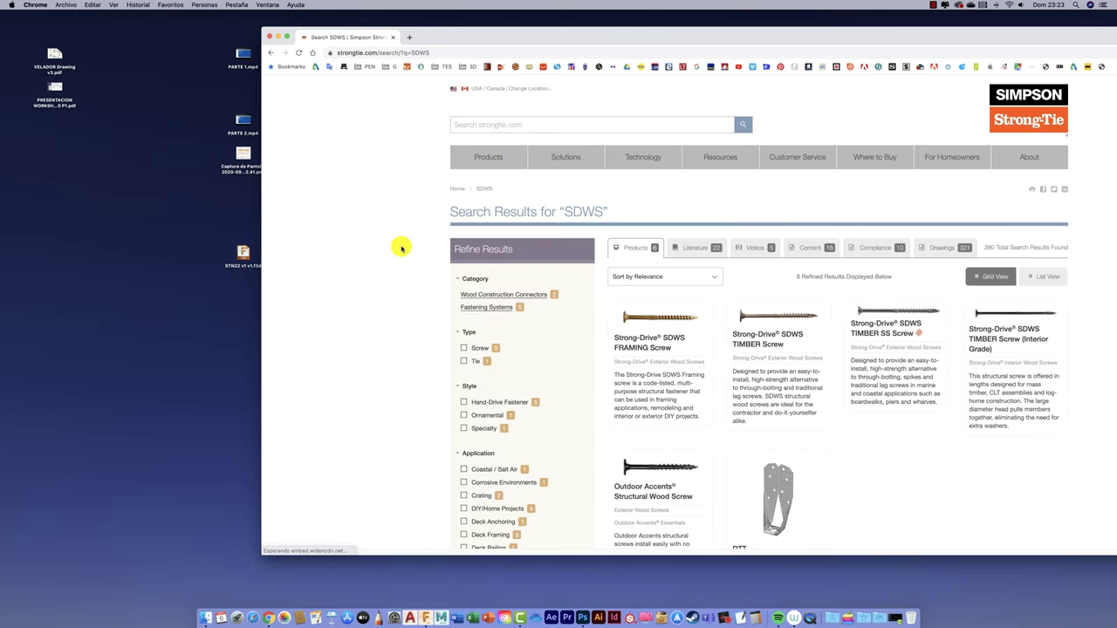
click(768, 338)
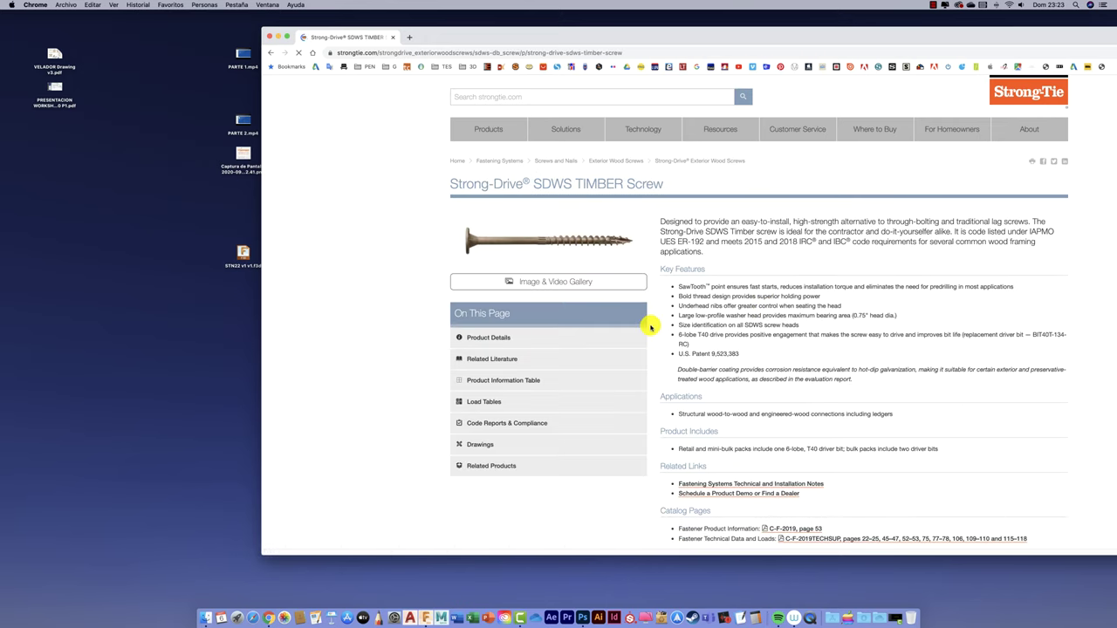
Download the SDWS22400DB SAT model from the screw's Drawings section
click(523, 444)
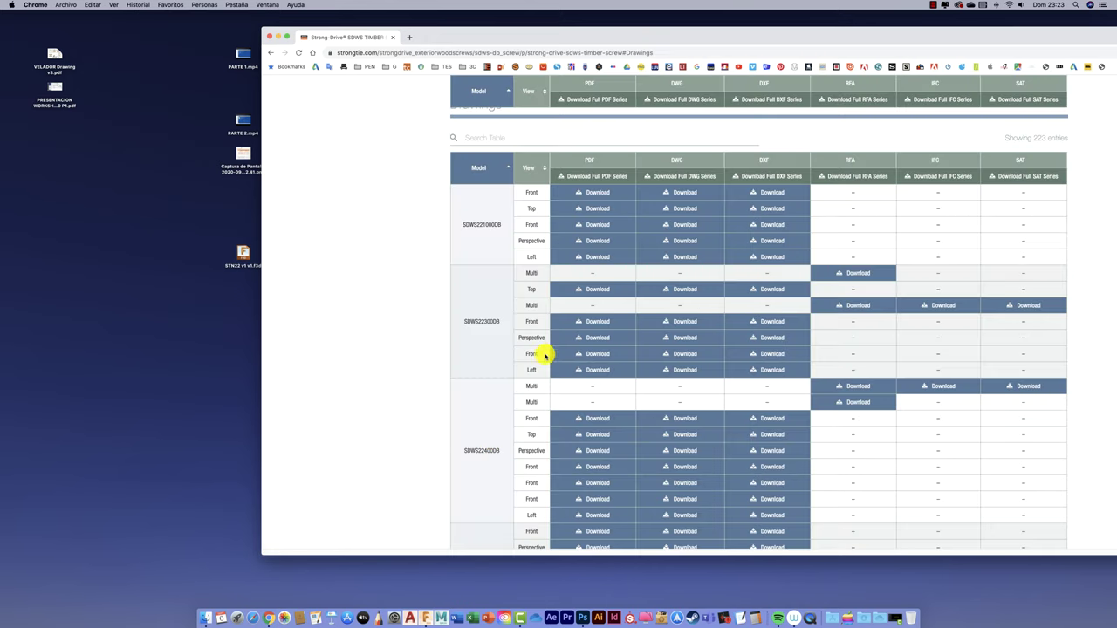
scroll(507, 379, down, 3)
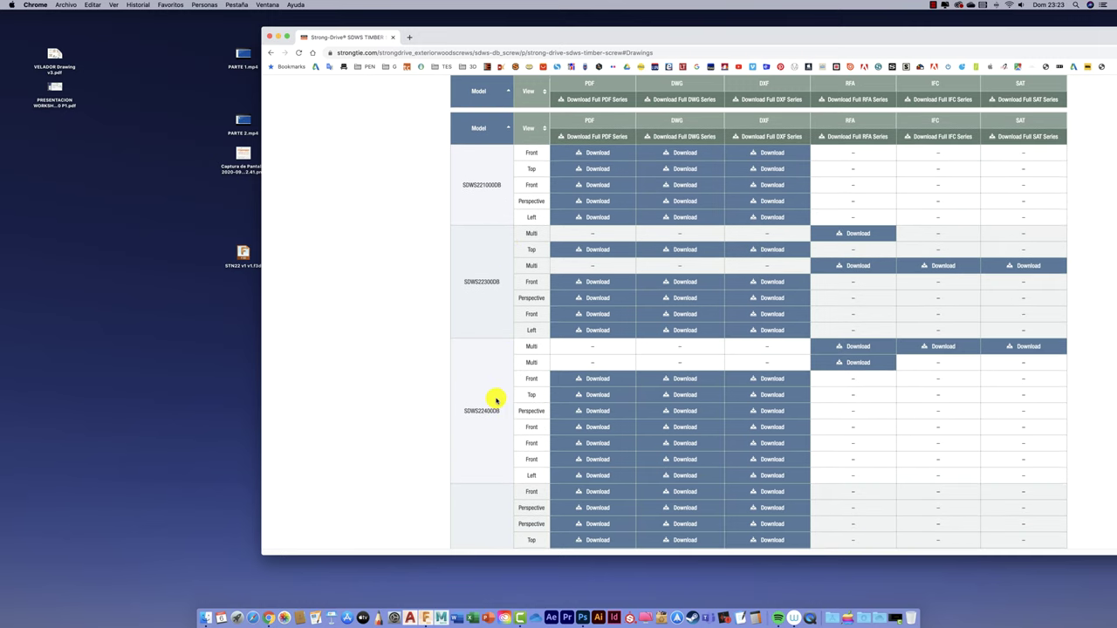
scroll(785, 375, down, 1)
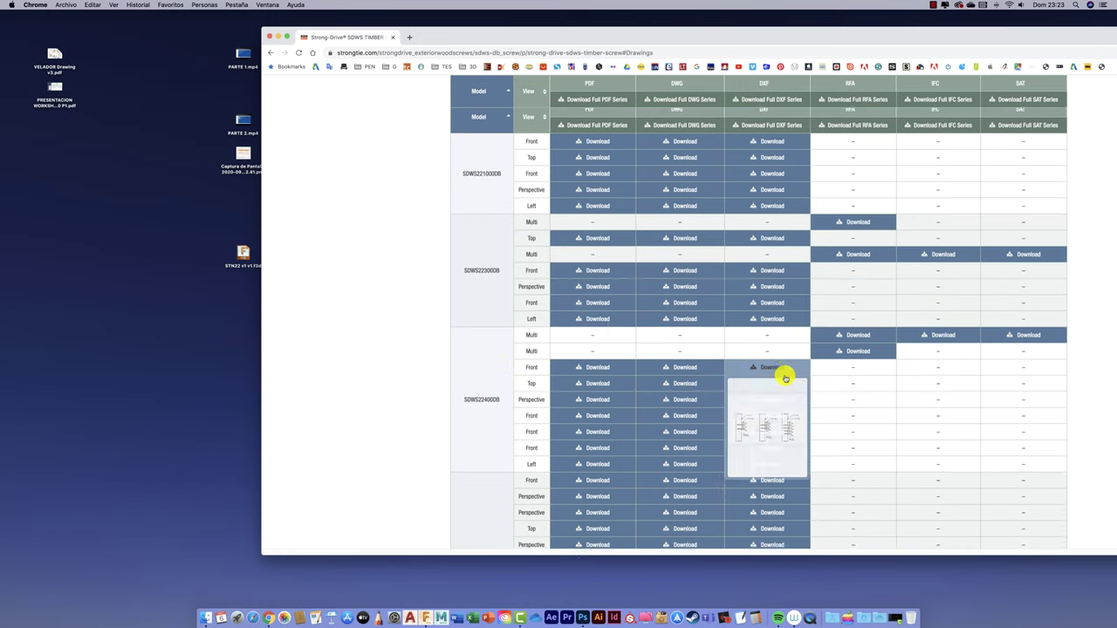
click(1031, 324)
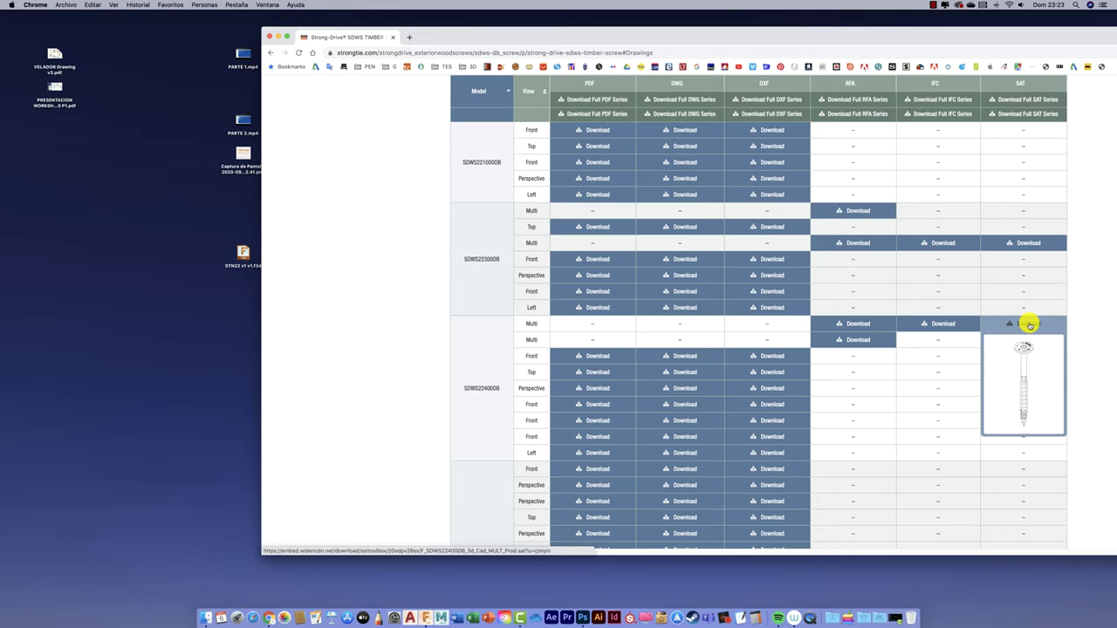
click(1030, 324)
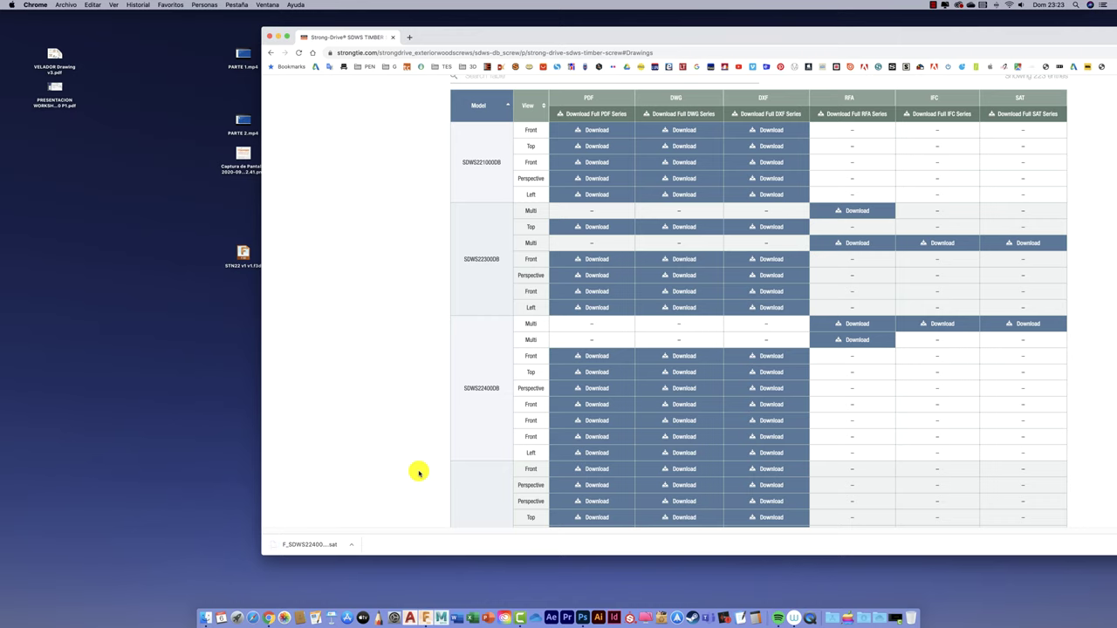
key(F4)
key(Escape)
Open the downloaded SDWS22400DB SAT file in Fusion and convert its body into a component
key(ctrl+Up)
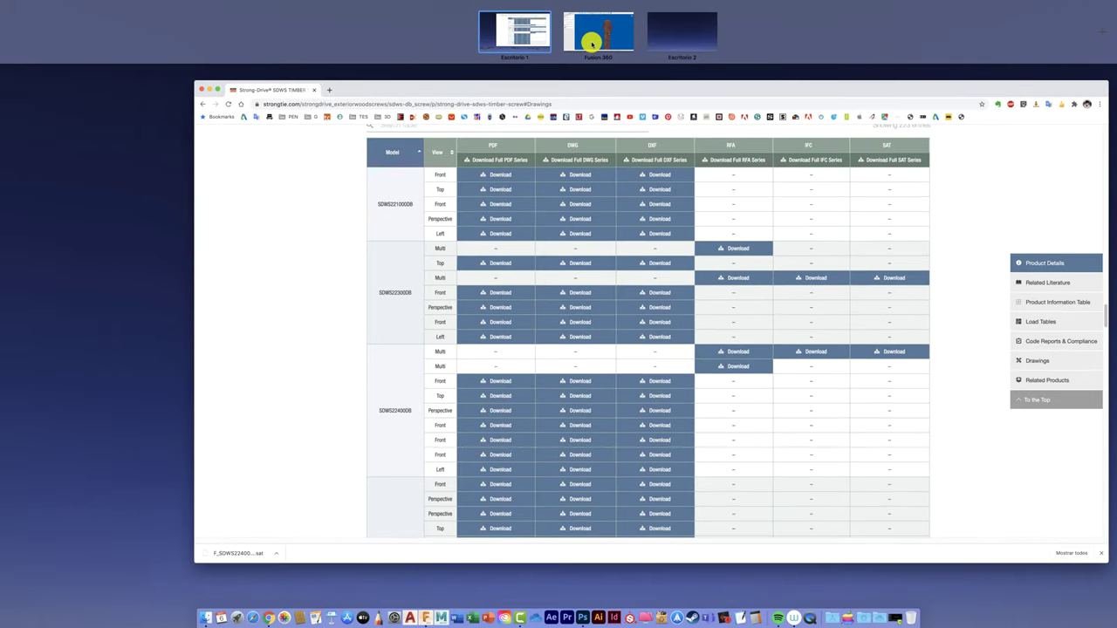
click(591, 42)
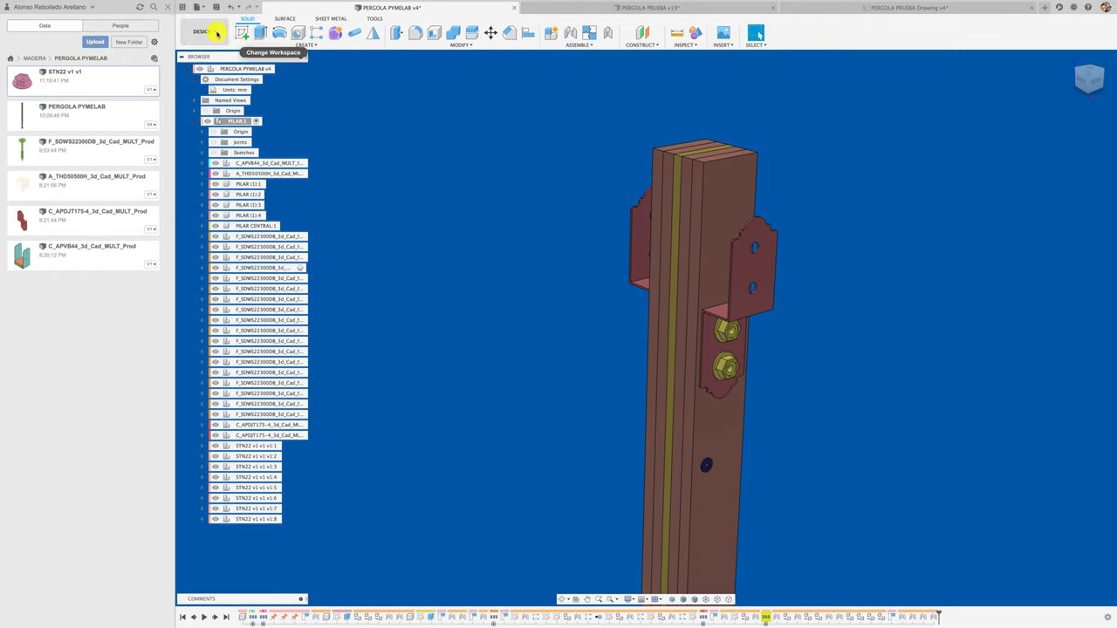
click(199, 7)
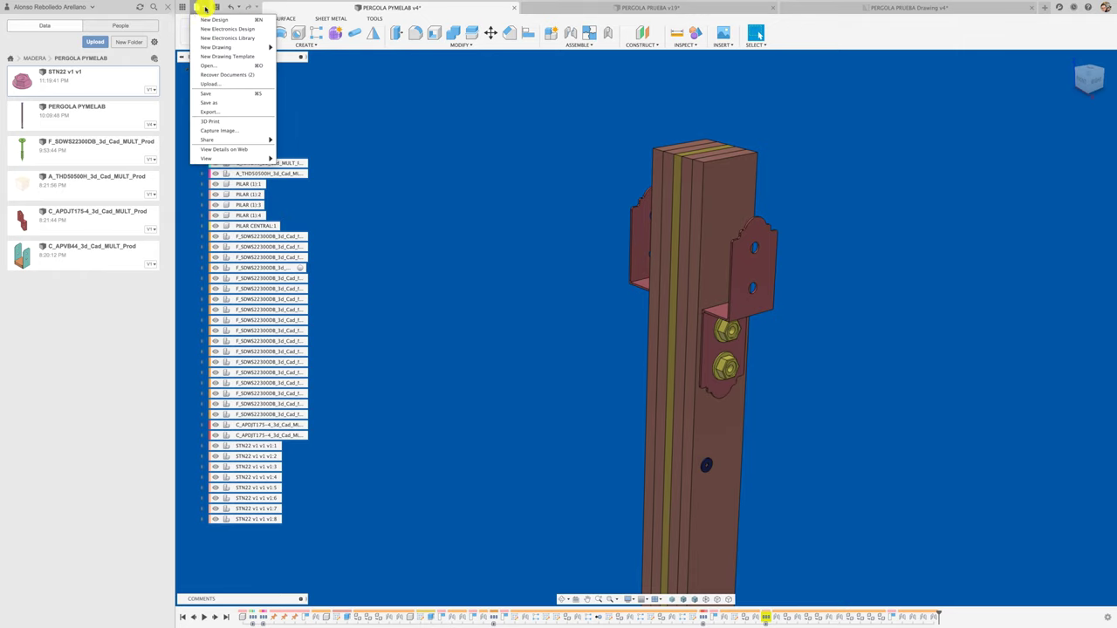
click(216, 66)
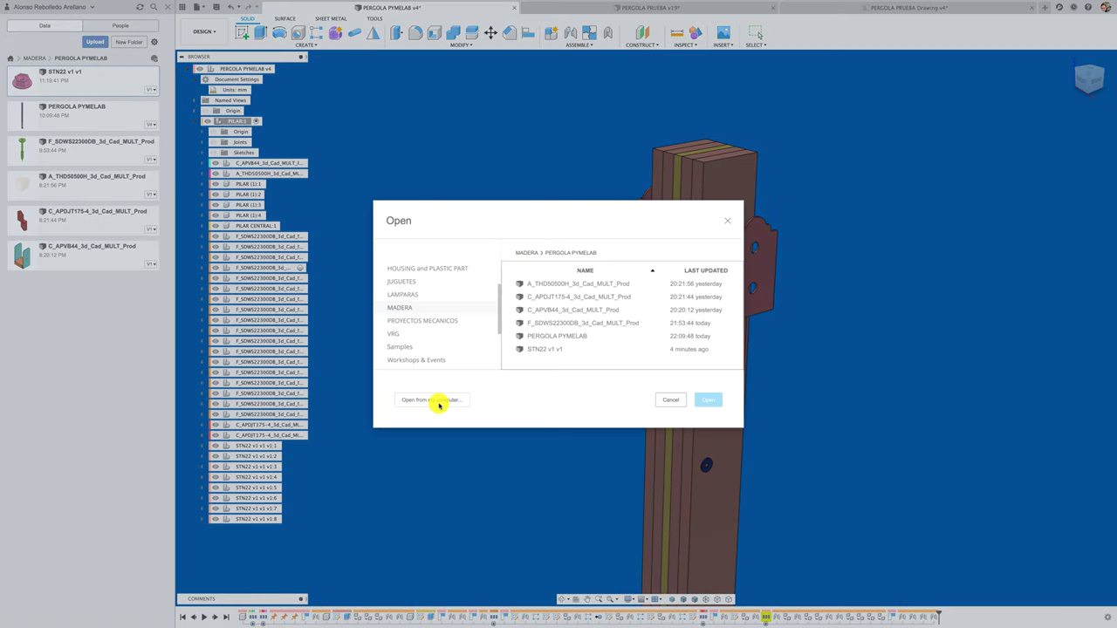
click(439, 403)
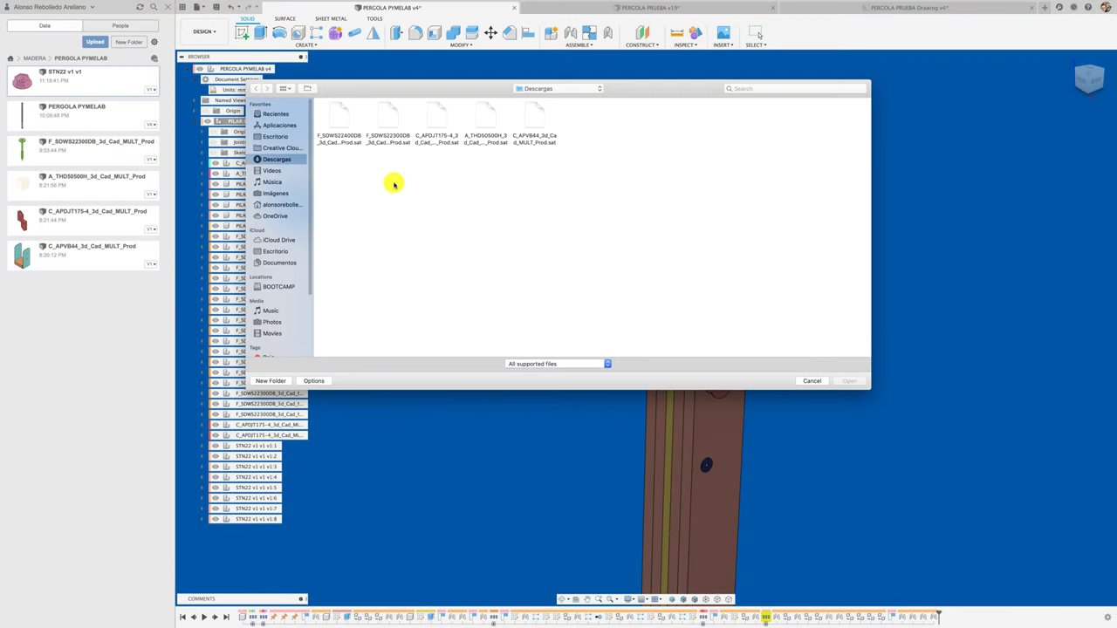
click(349, 128)
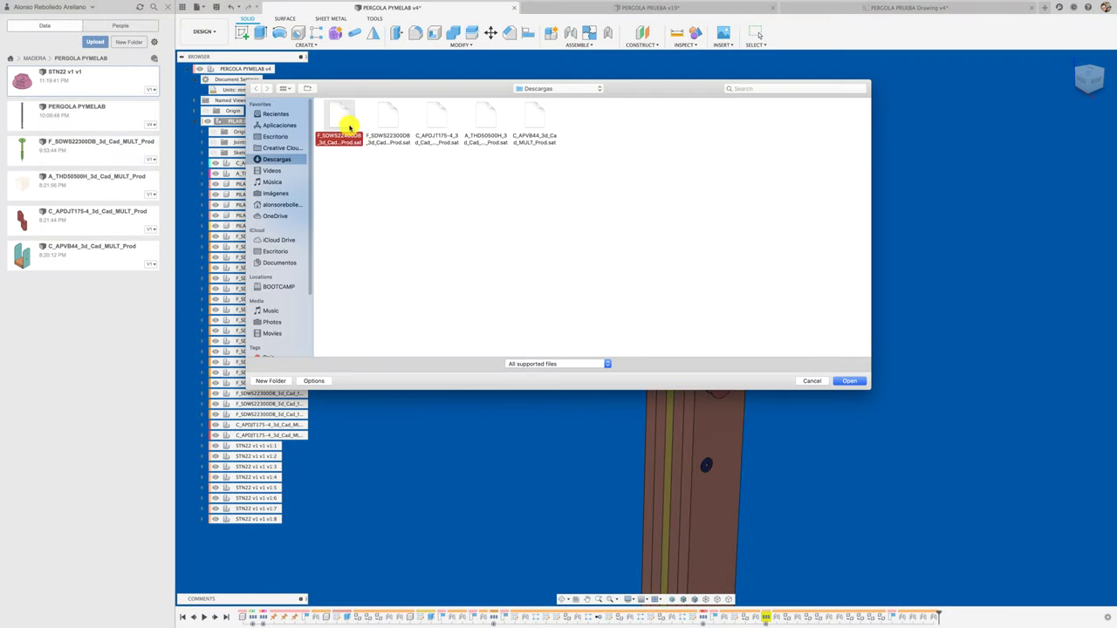
click(862, 382)
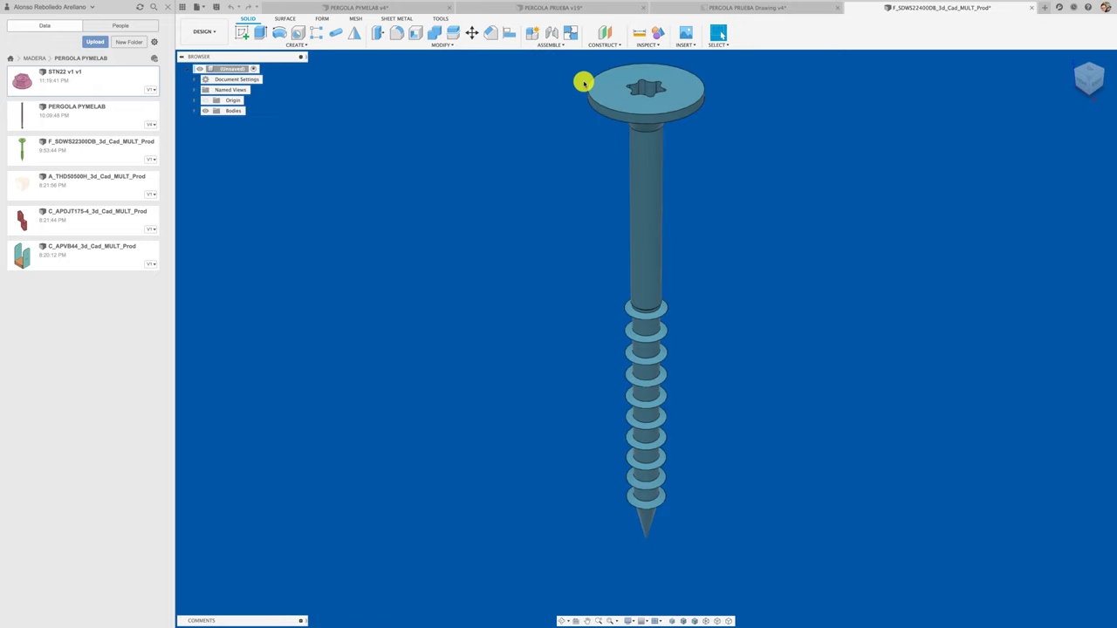
right_click(233, 112)
click(270, 117)
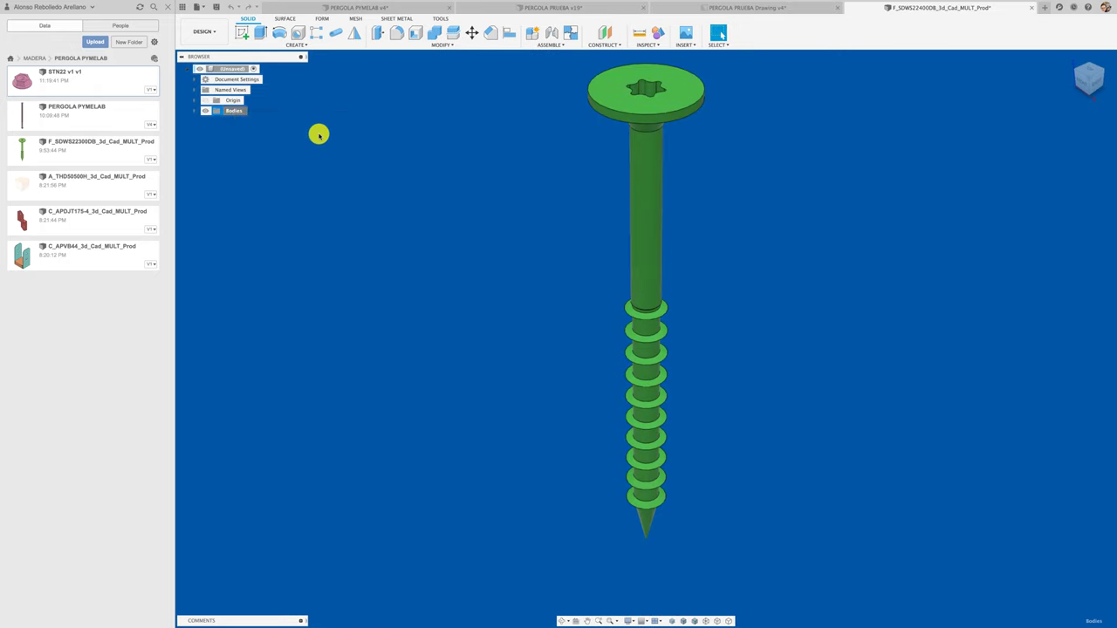
Save and close F_SDWS22400DB_3d_Cad_MULT_Prod in PERGOLA PYMELAB, then return to PERGOLA PYMELAB v4
click(1031, 7)
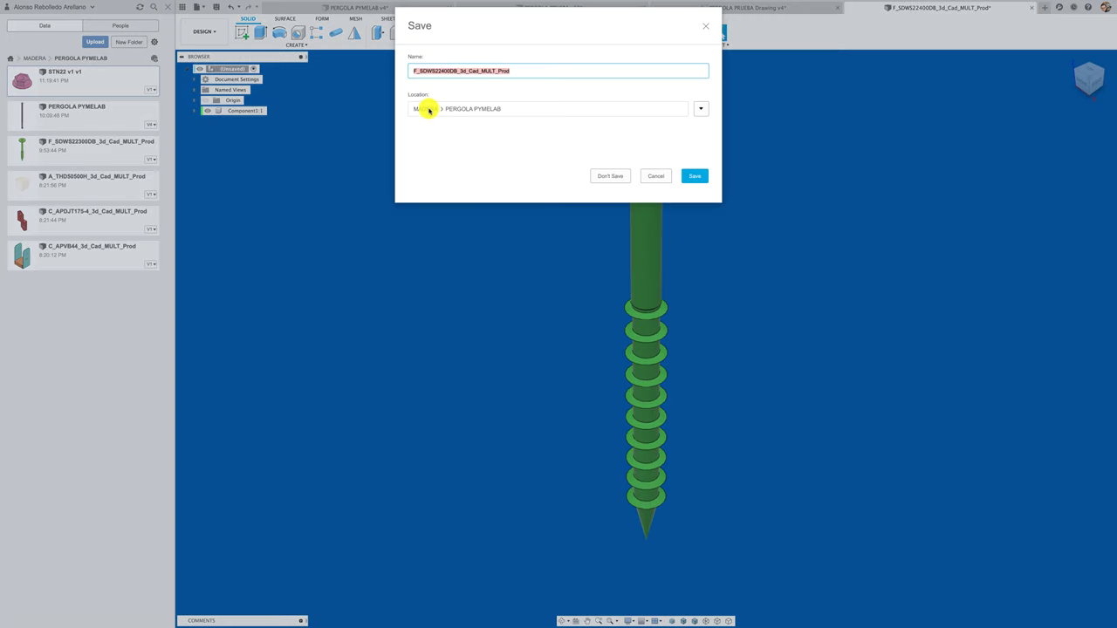
click(696, 181)
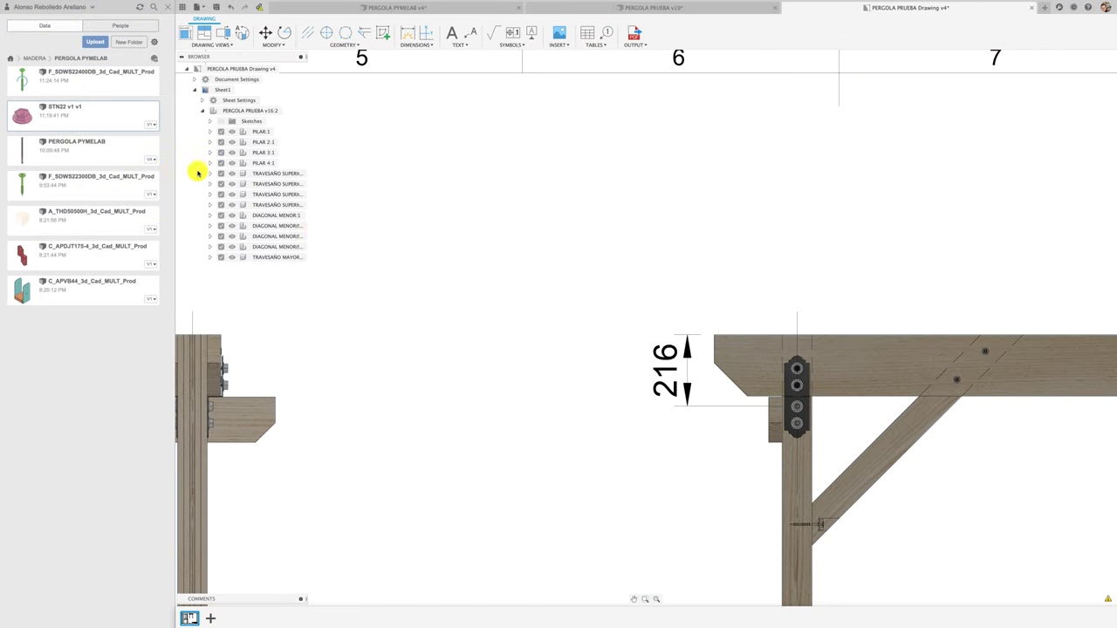
click(386, 10)
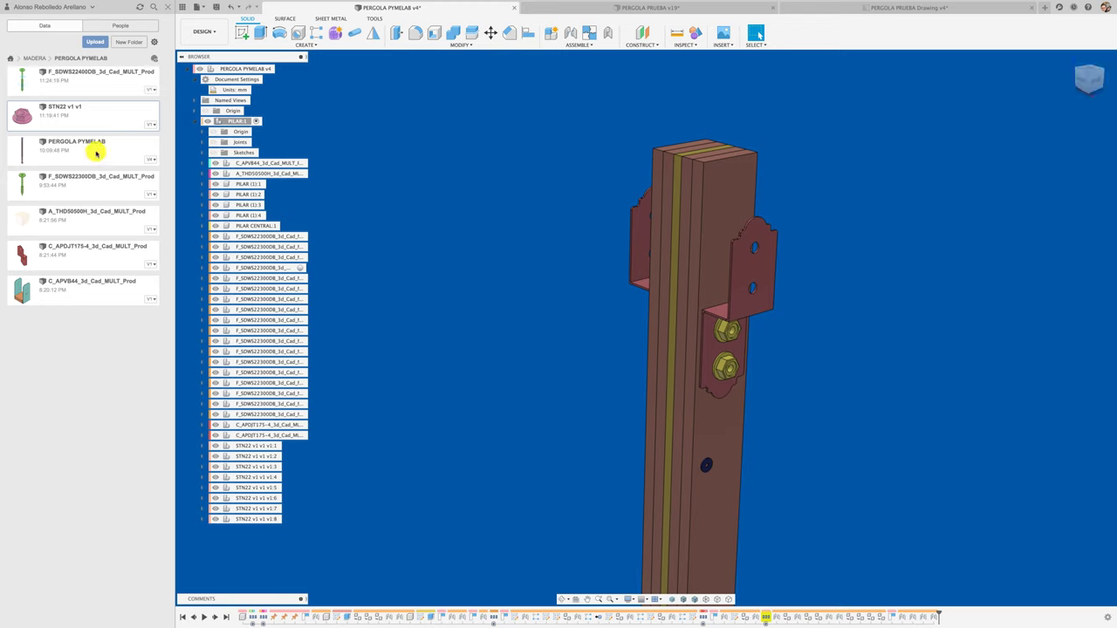
Insert the F_SDWS22400DB screw, raised and rotated 90° about Y, beside the upper joist tie
right_click(97, 80)
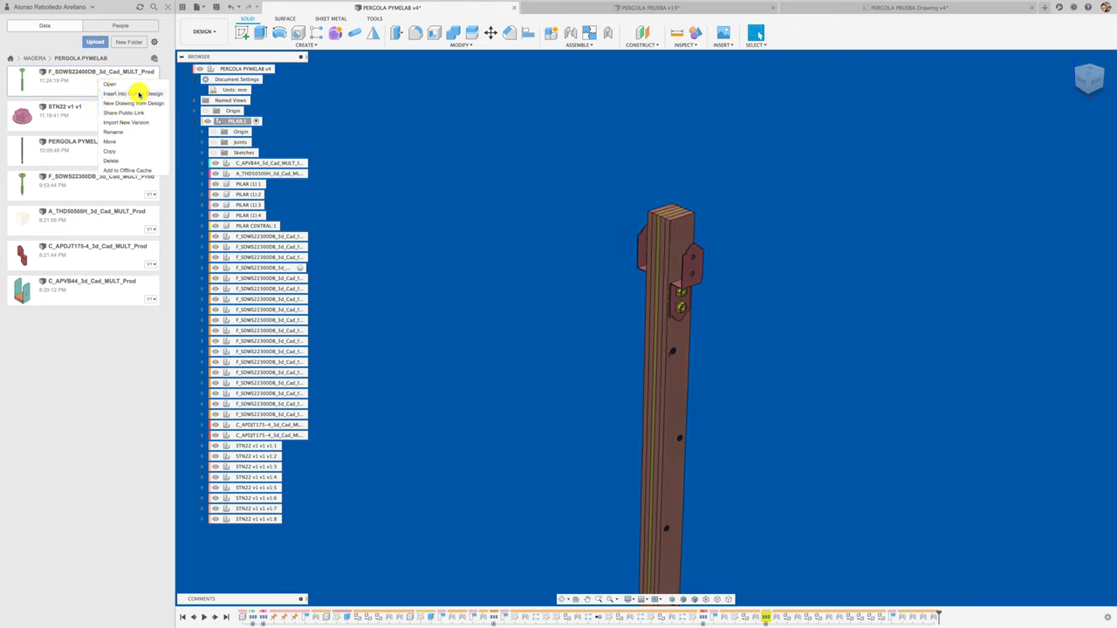
click(139, 93)
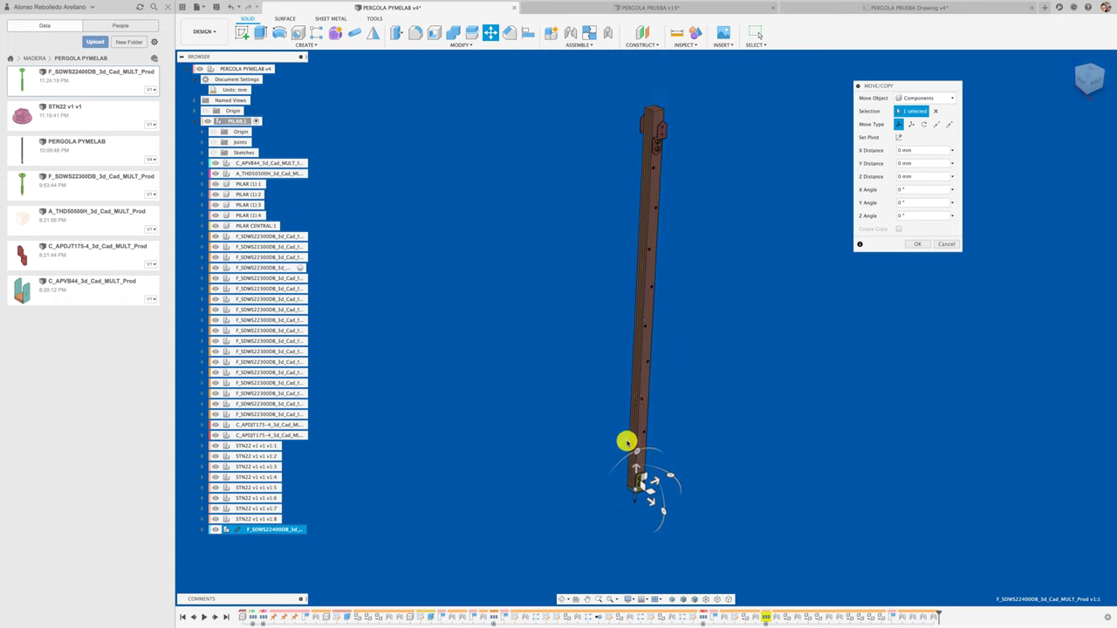
mouse_move(637, 468)
mouse_down()
mouse_move(650, 148)
mouse_move(678, 260)
mouse_move(744, 288)
mouse_up()
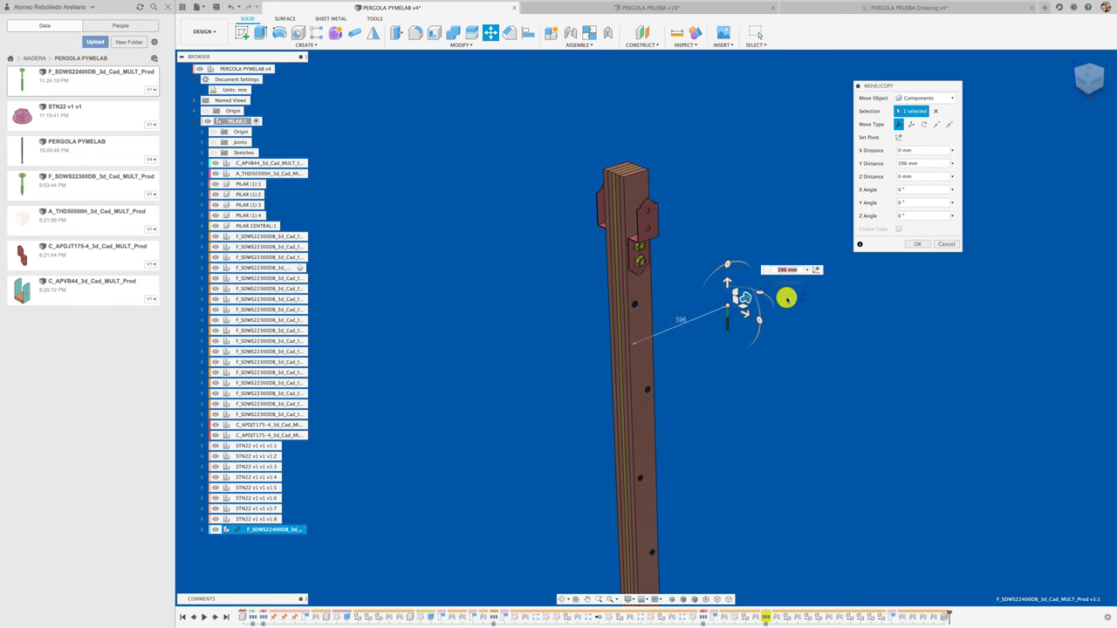
drag(761, 321, 741, 352)
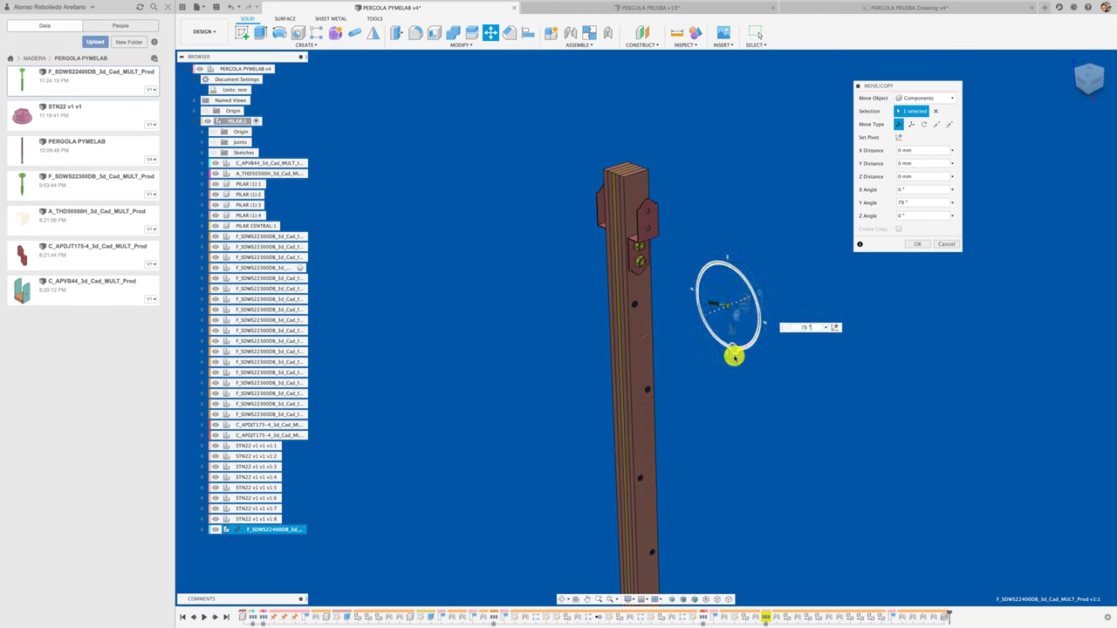
click(912, 244)
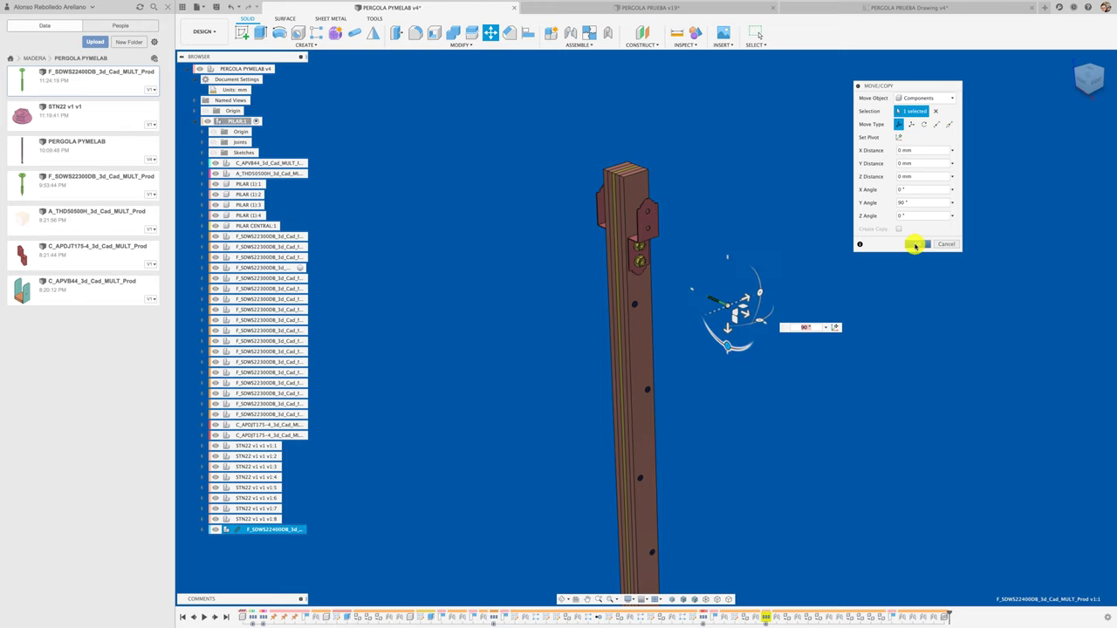
scroll(806, 294, up, 3)
scroll(806, 294, up, 3)
Joint the screw head to the centre of the upper STN22 nut
scroll(806, 295, up, 3)
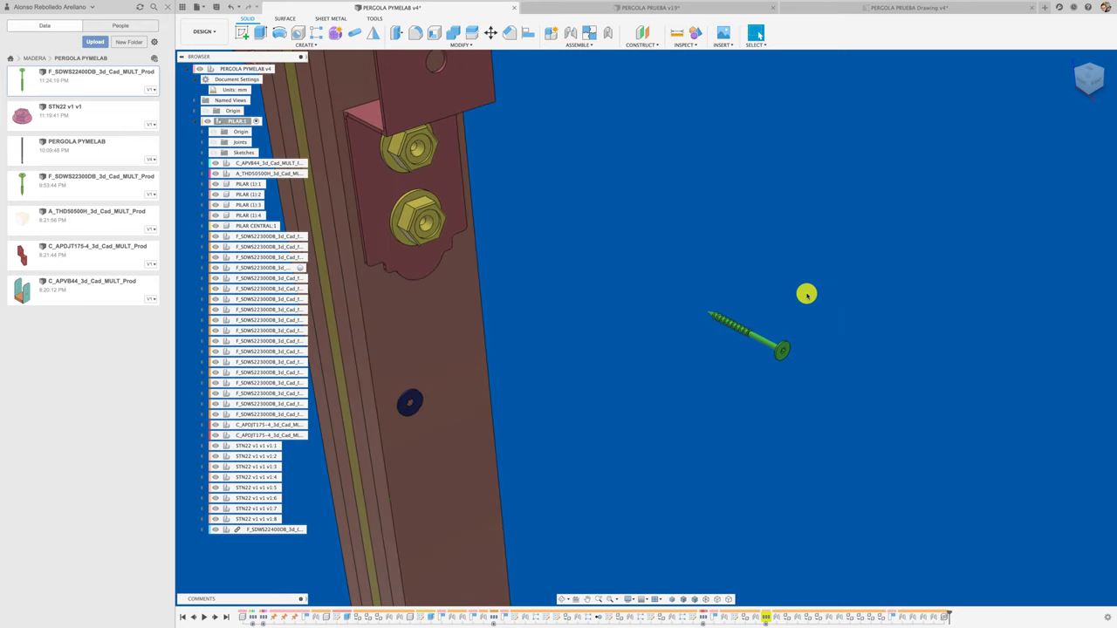
key(j)
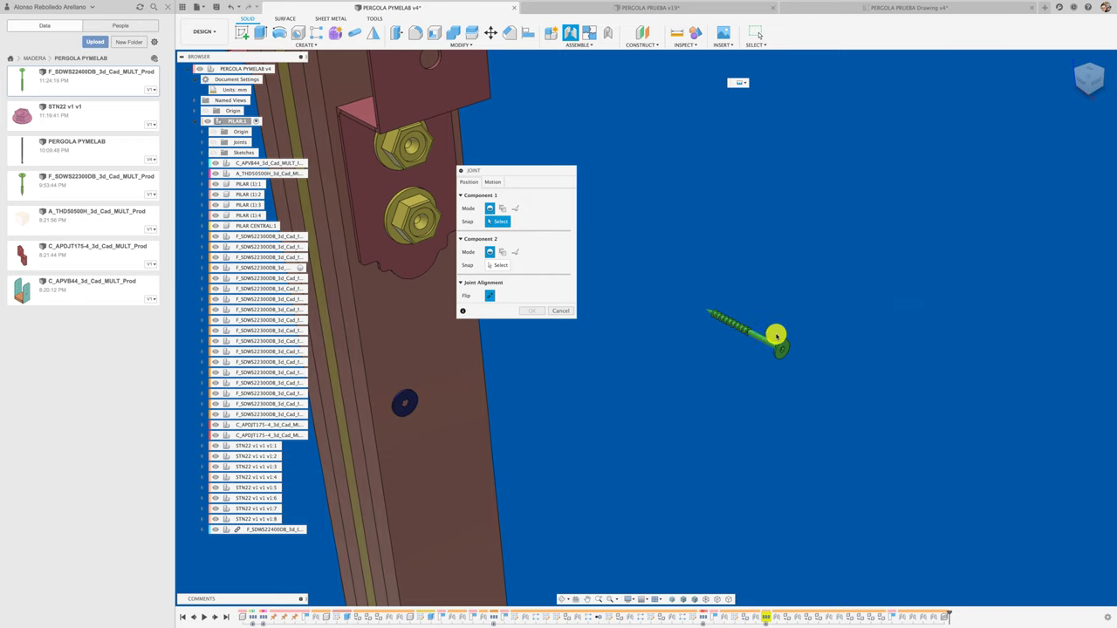
scroll(776, 336, up, 3)
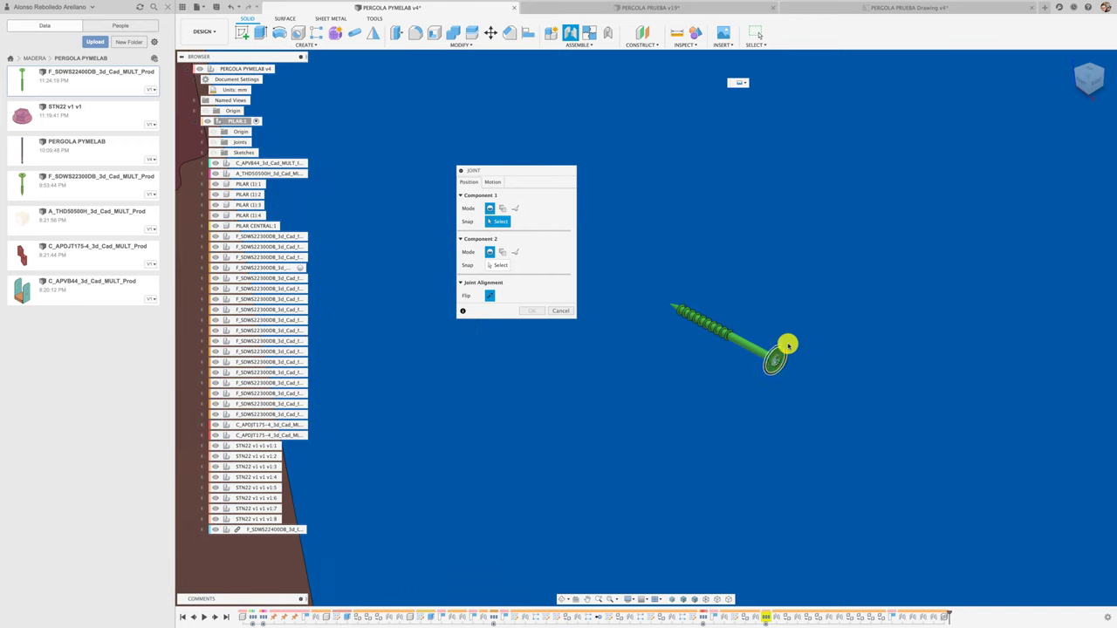
click(779, 350)
scroll(600, 271, up, 2)
scroll(416, 219, up, 2)
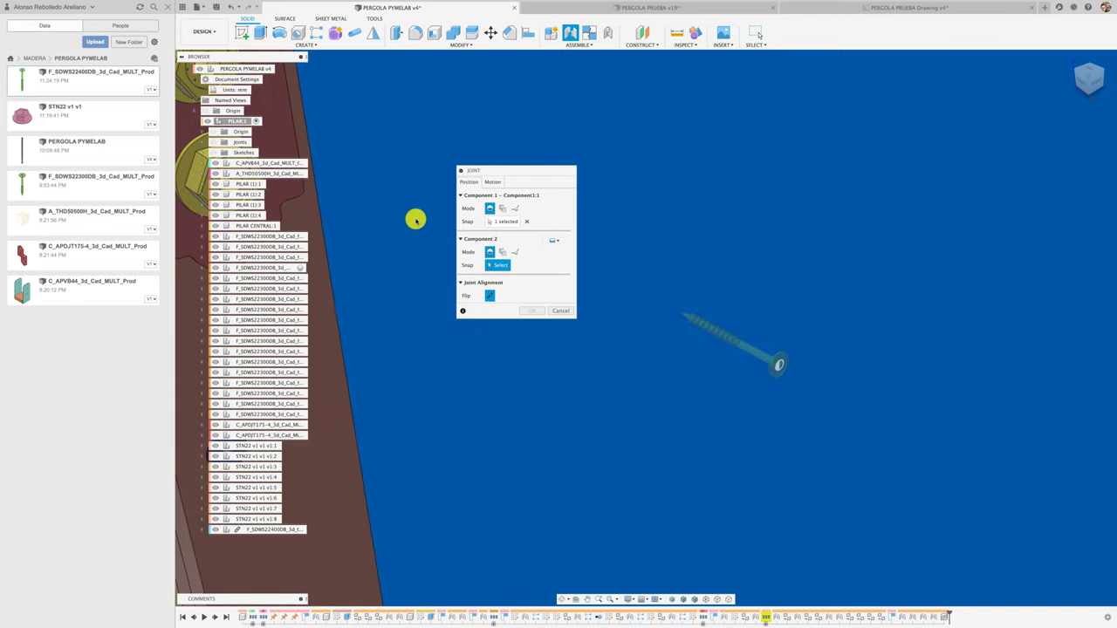
scroll(614, 266, up, 3)
shift+middle_drag(614, 267, 623, 311)
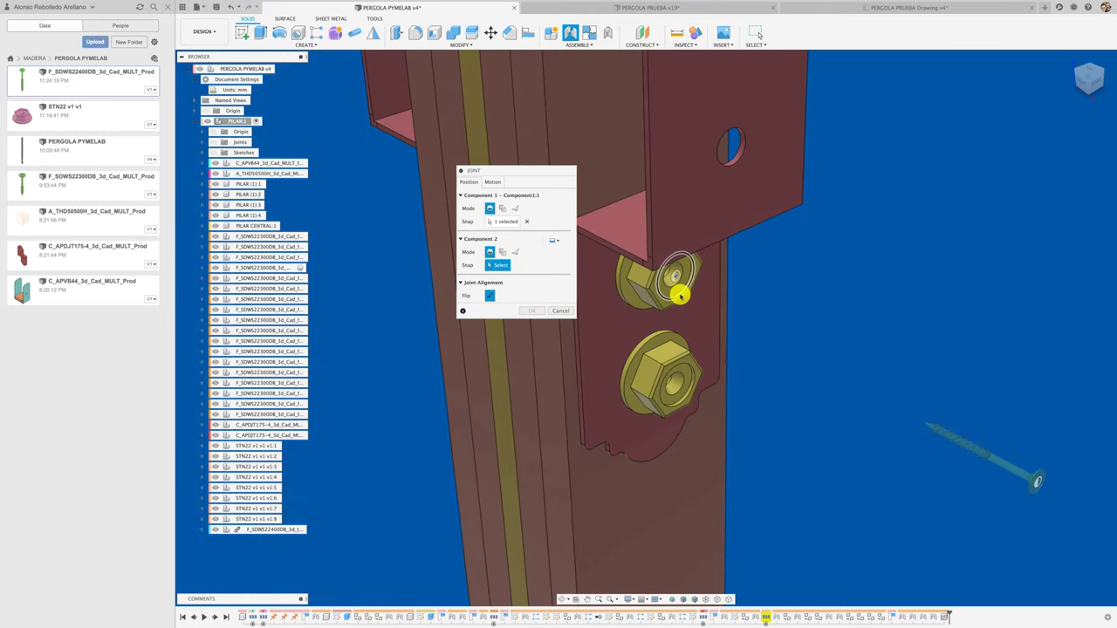
click(680, 295)
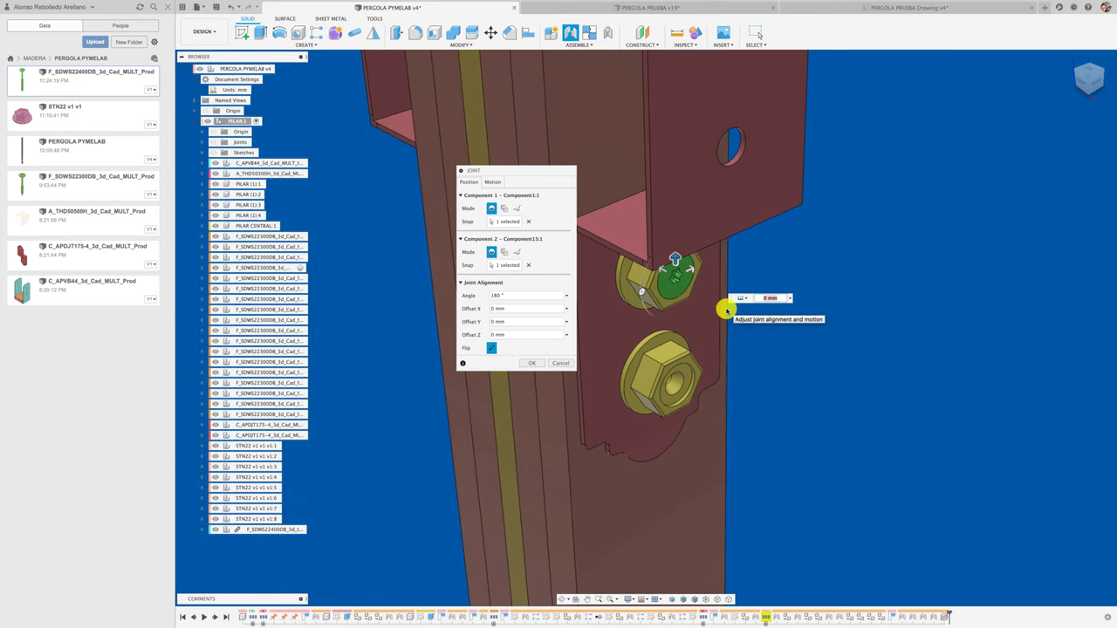
click(538, 363)
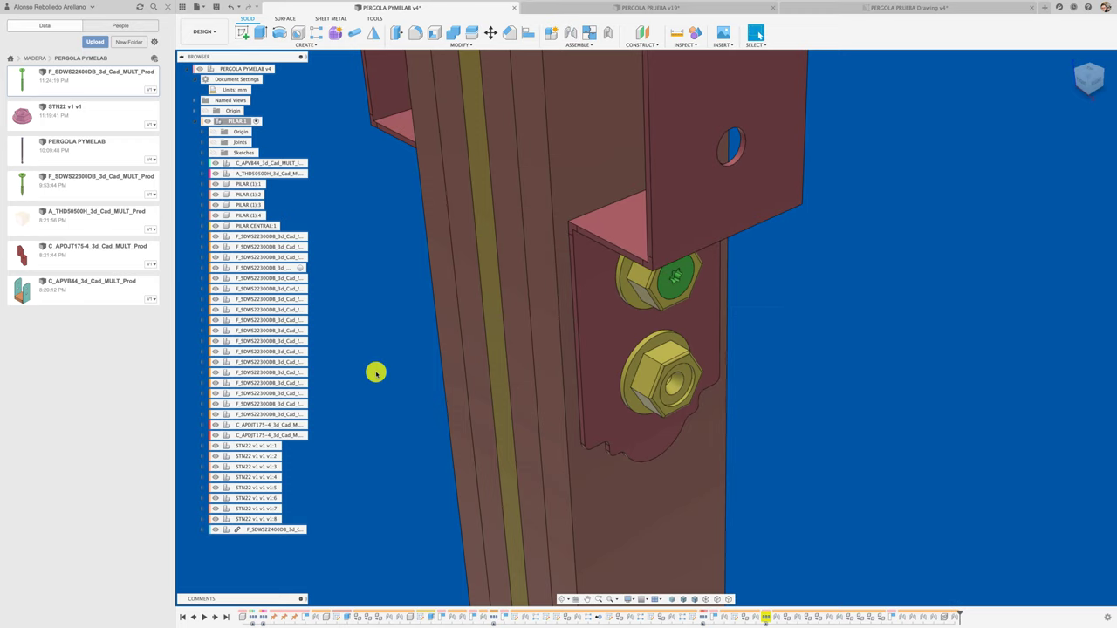
Copy and paste the screw, sliding the copy down to the lower nut
click(288, 528)
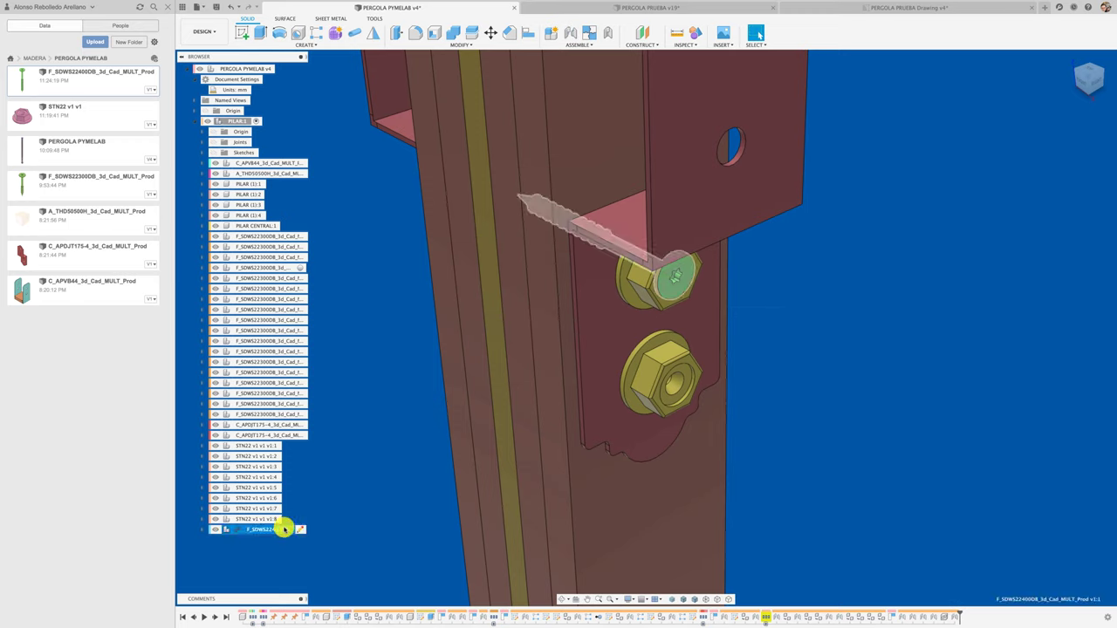
right_click(287, 529)
click(334, 411)
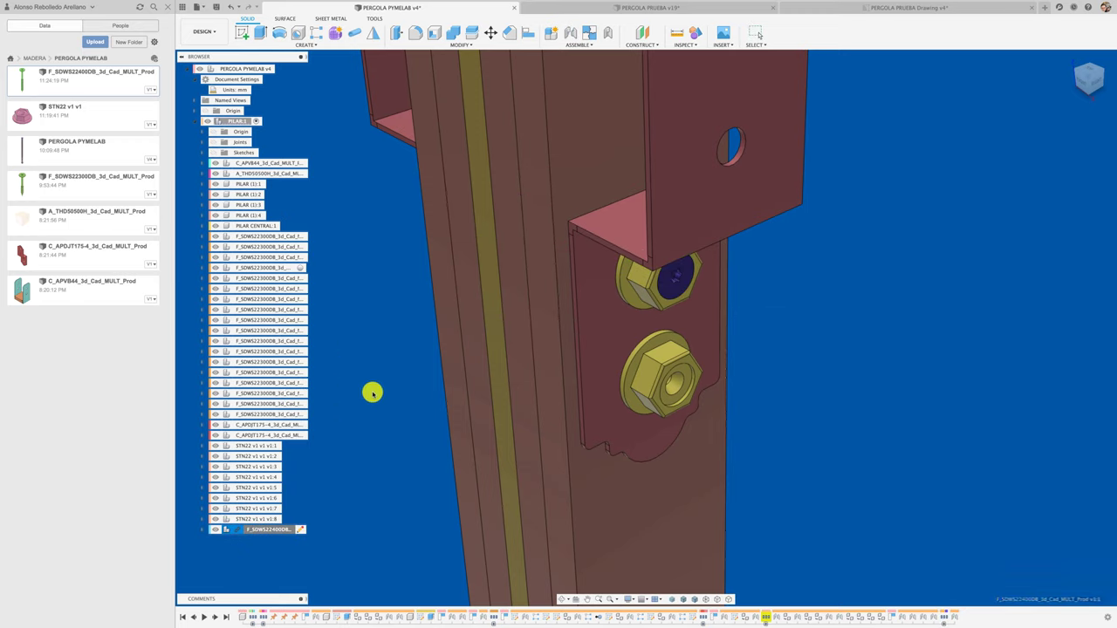
click(290, 531)
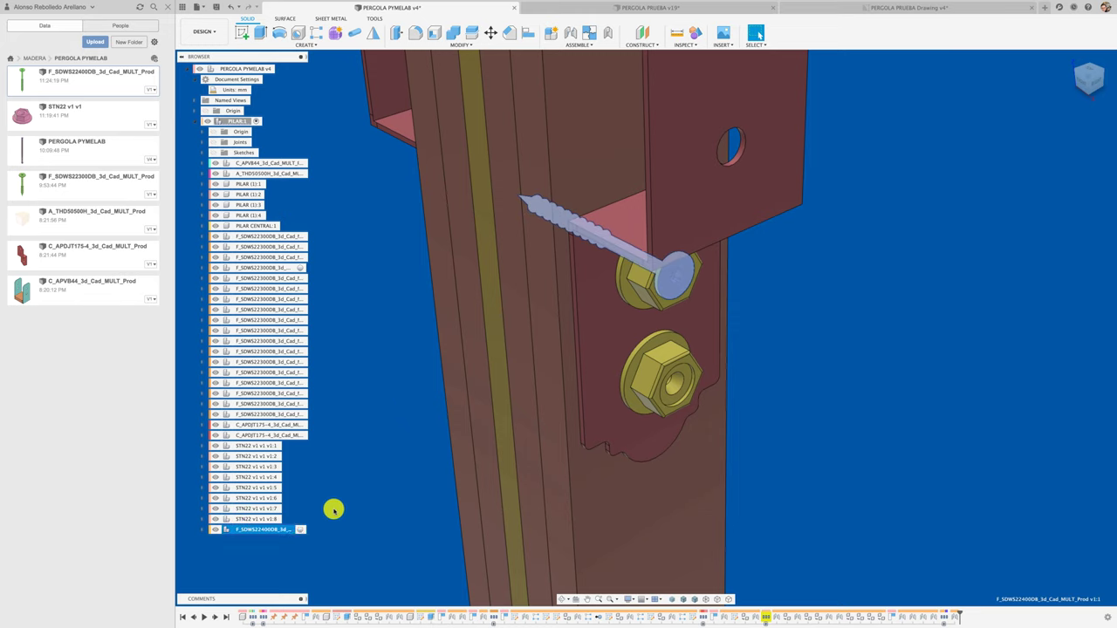
key(ctrl+c)
key(ctrl+v)
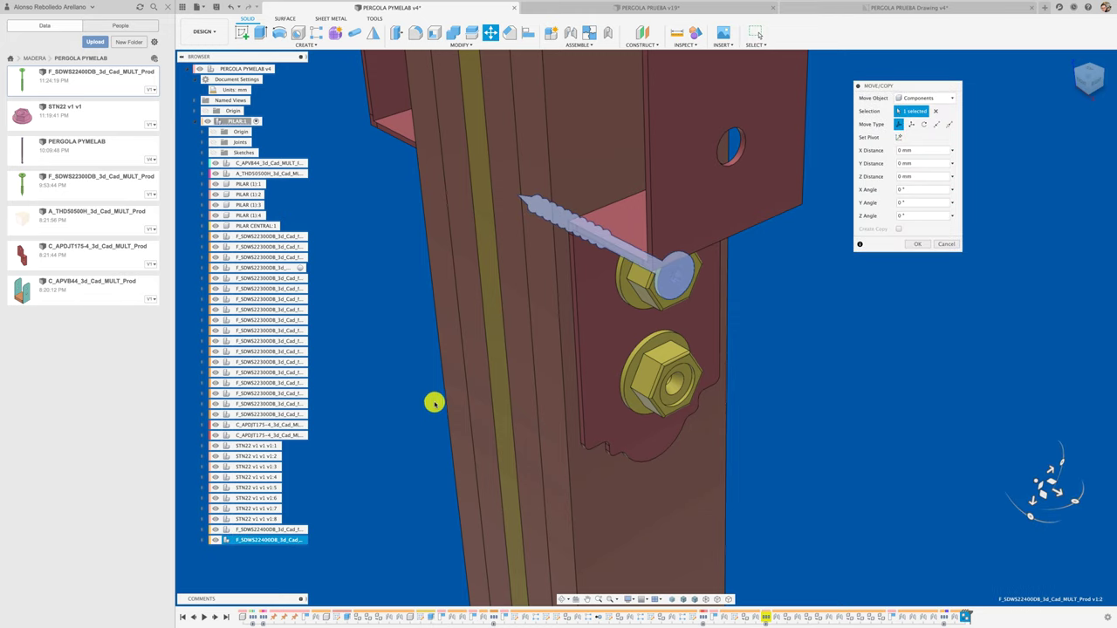
drag(1030, 506, 1028, 545)
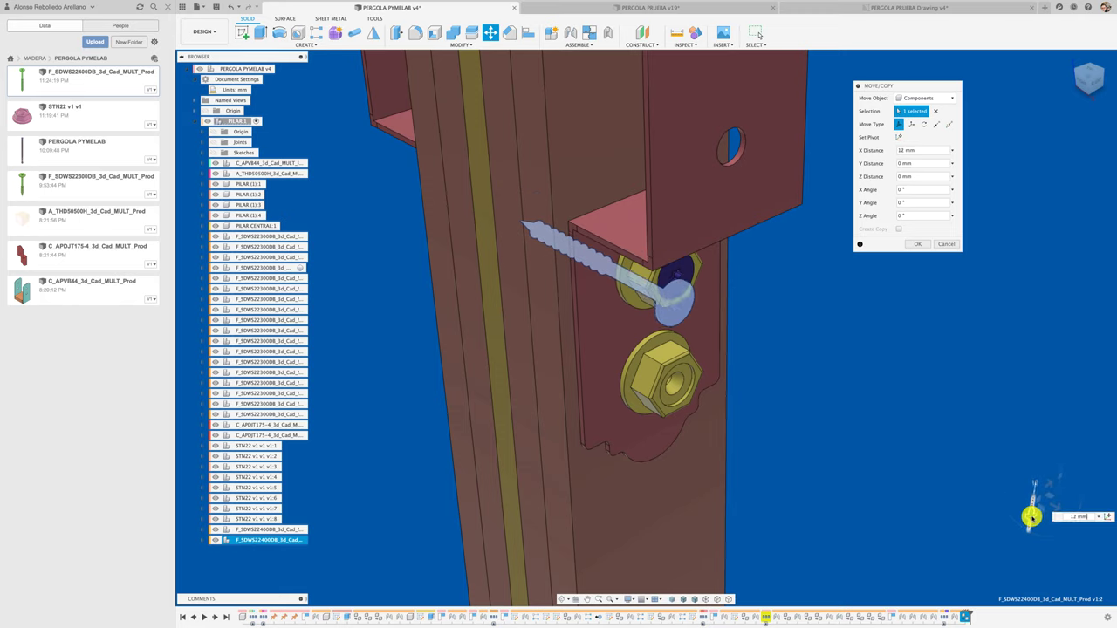
click(919, 246)
Joint the copied screw's head into the lower nut's centre
key(j)
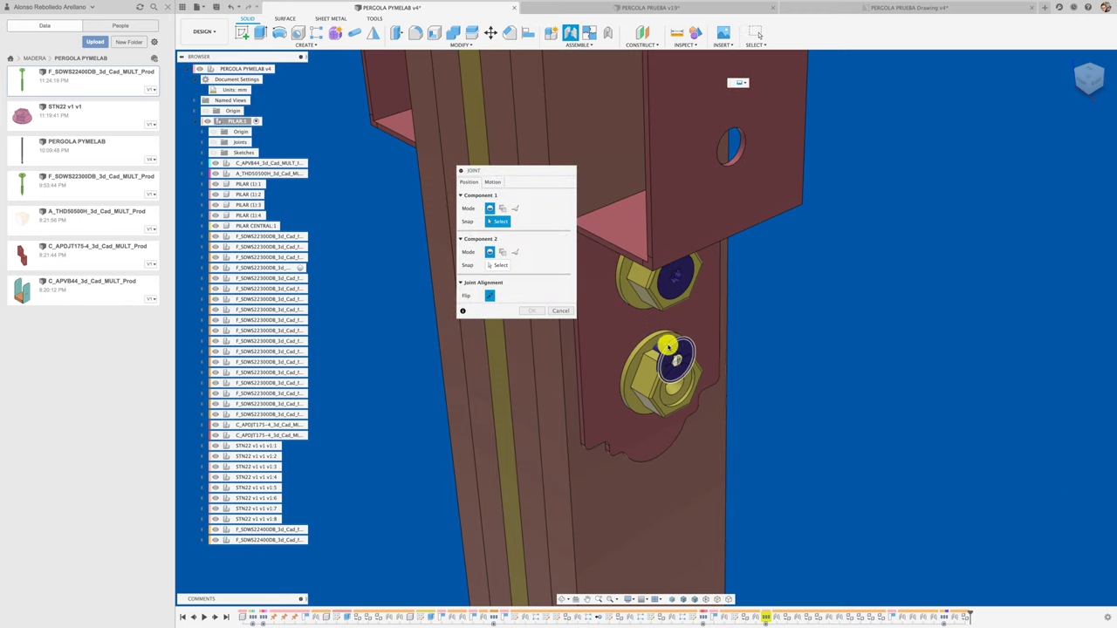
click(670, 346)
click(688, 395)
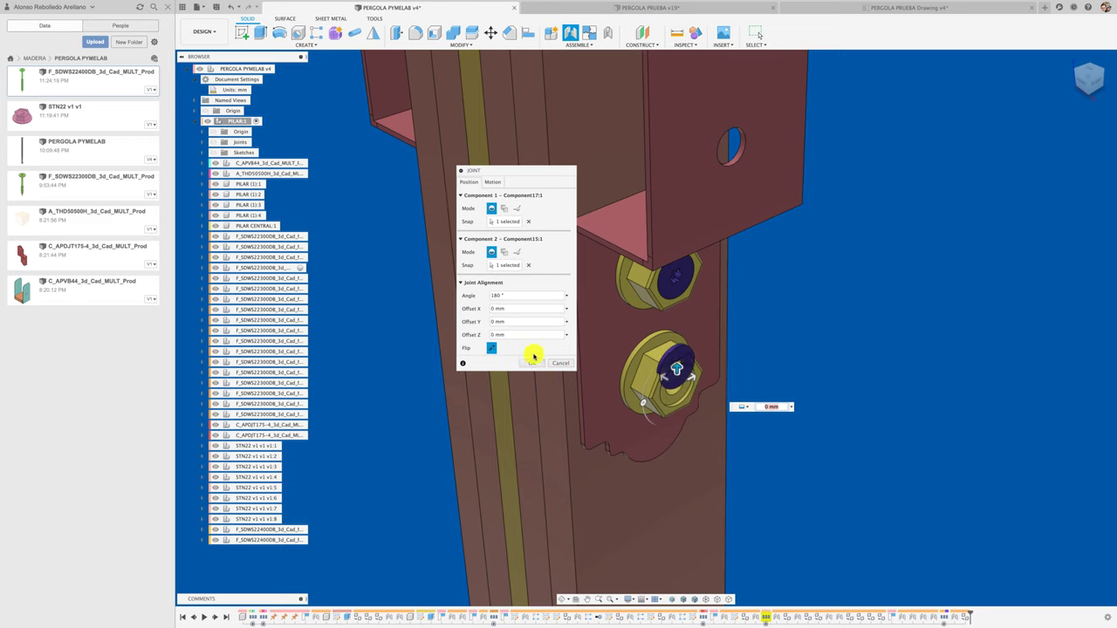
click(535, 364)
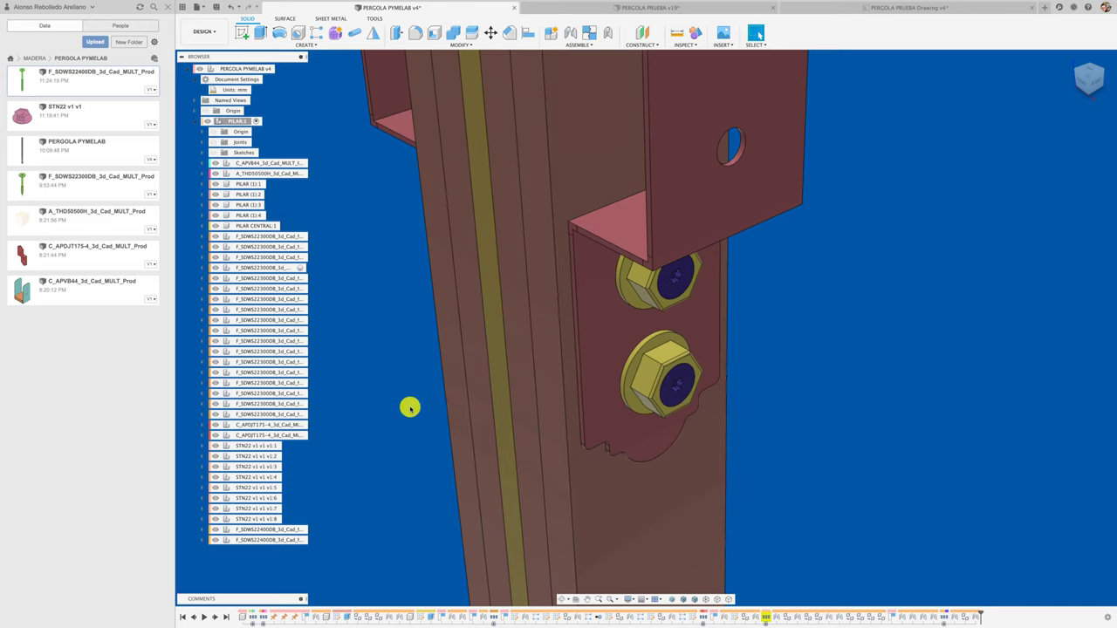
scroll(410, 404, down, 2)
scroll(441, 414, down, 5)
scroll(442, 414, down, 2)
scroll(432, 450, up, 2)
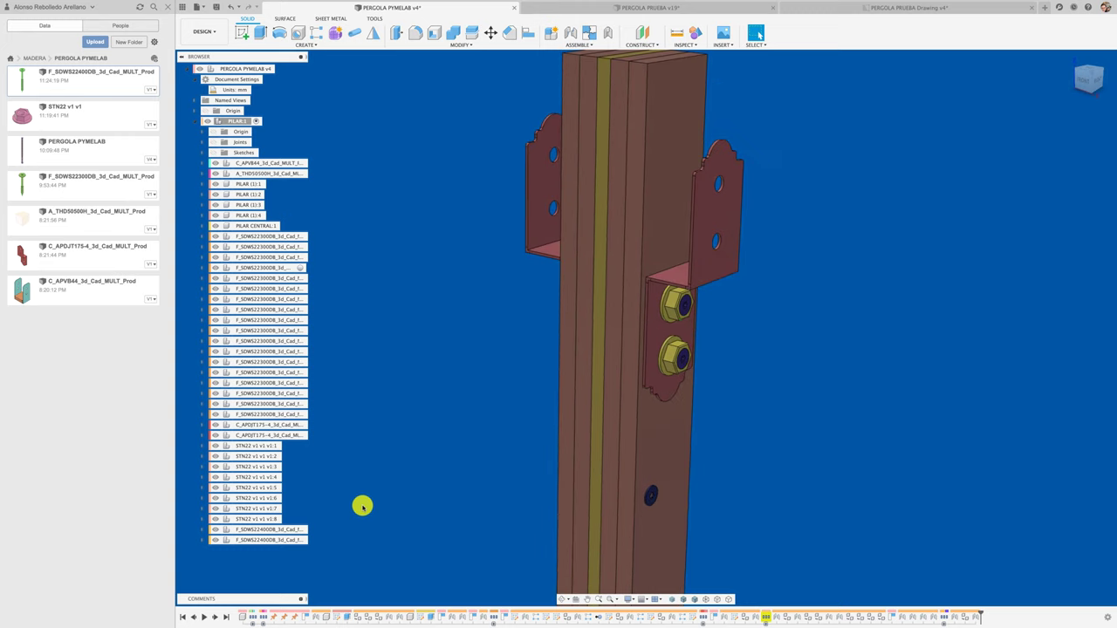
click(286, 530)
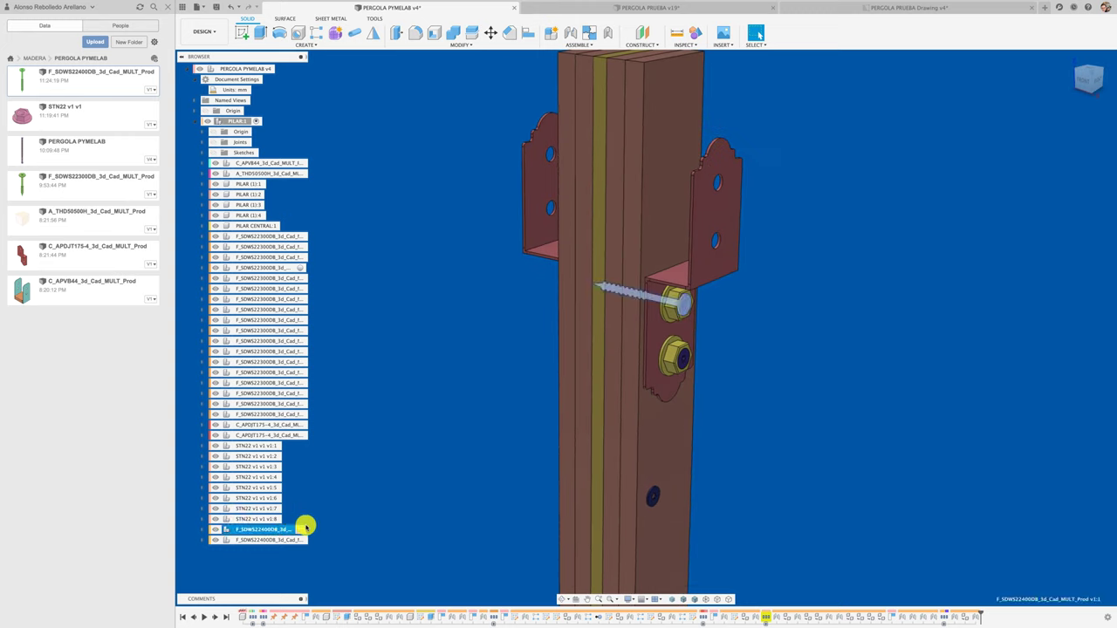
Copy both screws flipped 180° about X and shifted 805 mm along Y to the opposite bracket
shift+click(293, 539)
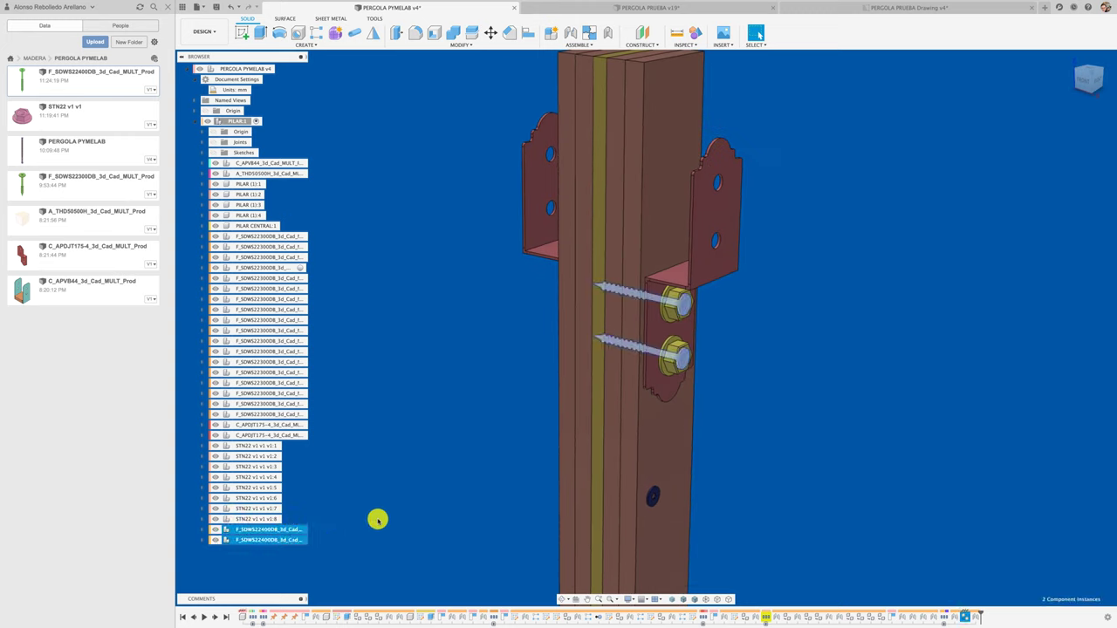
key(m)
mouse_move(546, 491)
shift+middle_down()
mouse_move(803, 494)
mouse_move(829, 467)
shift+middle_up()
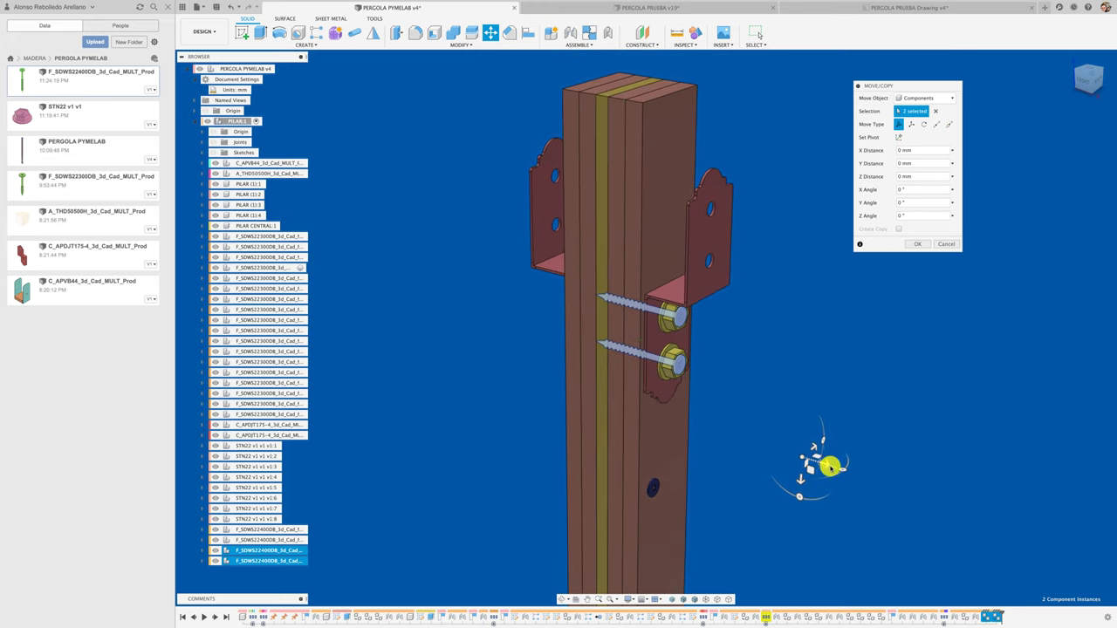
mouse_move(829, 467)
mouse_down()
mouse_move(672, 428)
mouse_move(681, 441)
mouse_move(693, 426)
mouse_move(611, 419)
mouse_move(609, 388)
mouse_move(597, 399)
mouse_up()
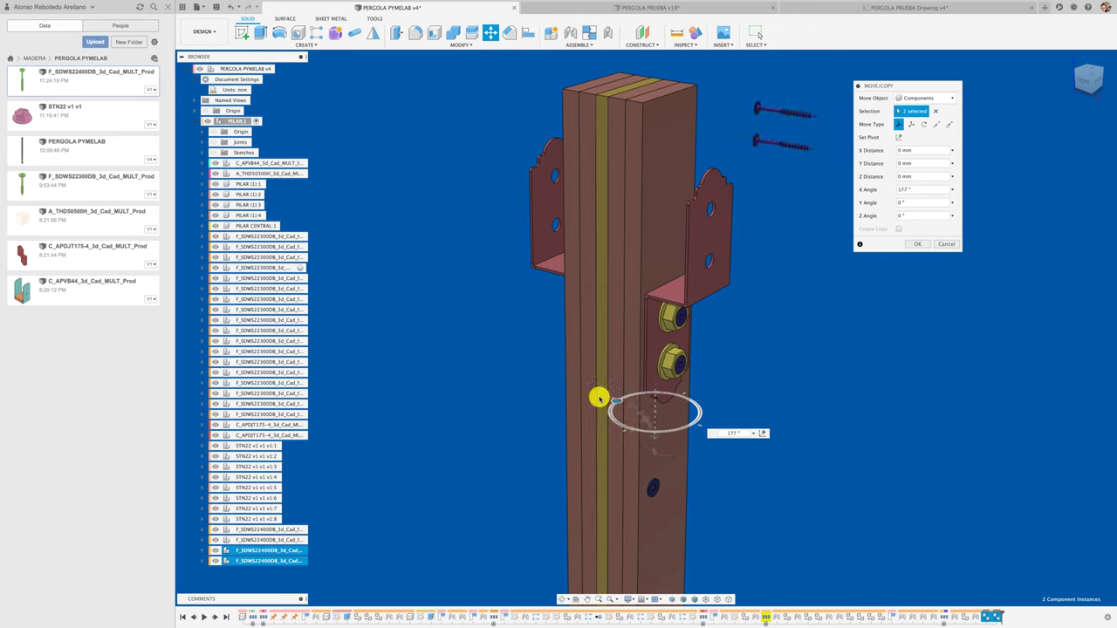
shift+middle_drag(802, 271, 620, 515)
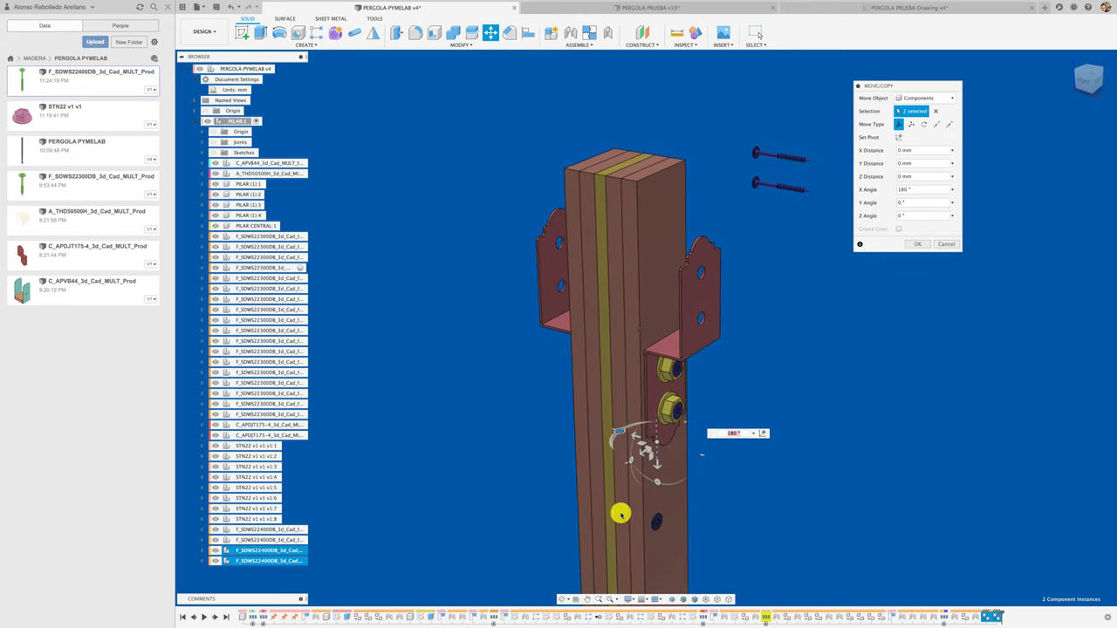
drag(643, 455, 442, 602)
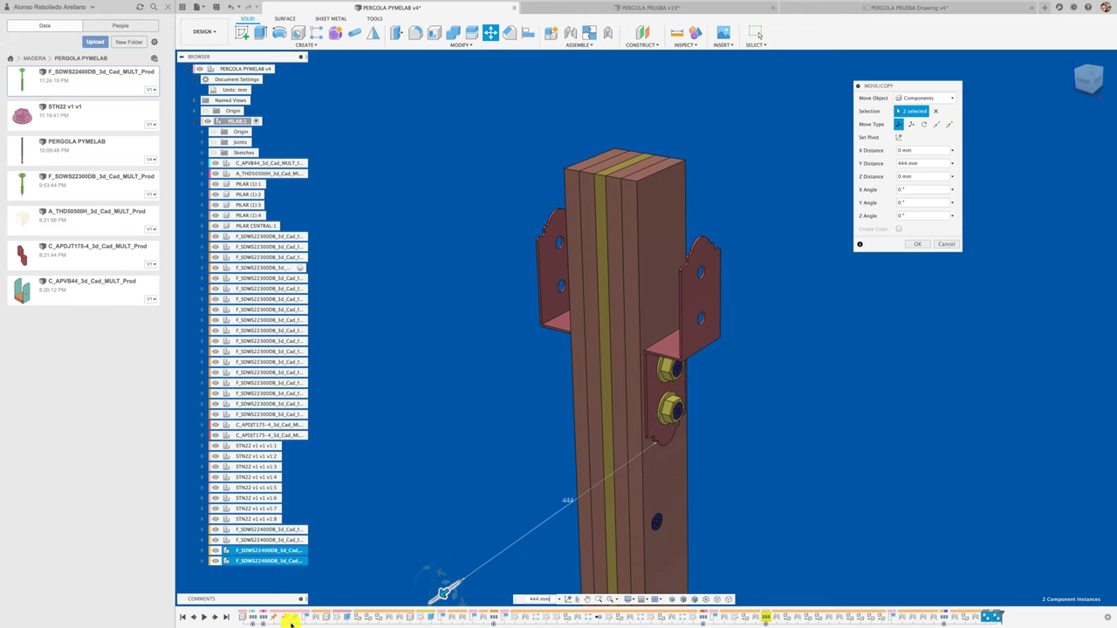
mouse_move(290, 619)
mouse_down()
mouse_move(355, 518)
mouse_move(451, 533)
mouse_move(494, 519)
mouse_move(431, 548)
mouse_move(594, 453)
mouse_up()
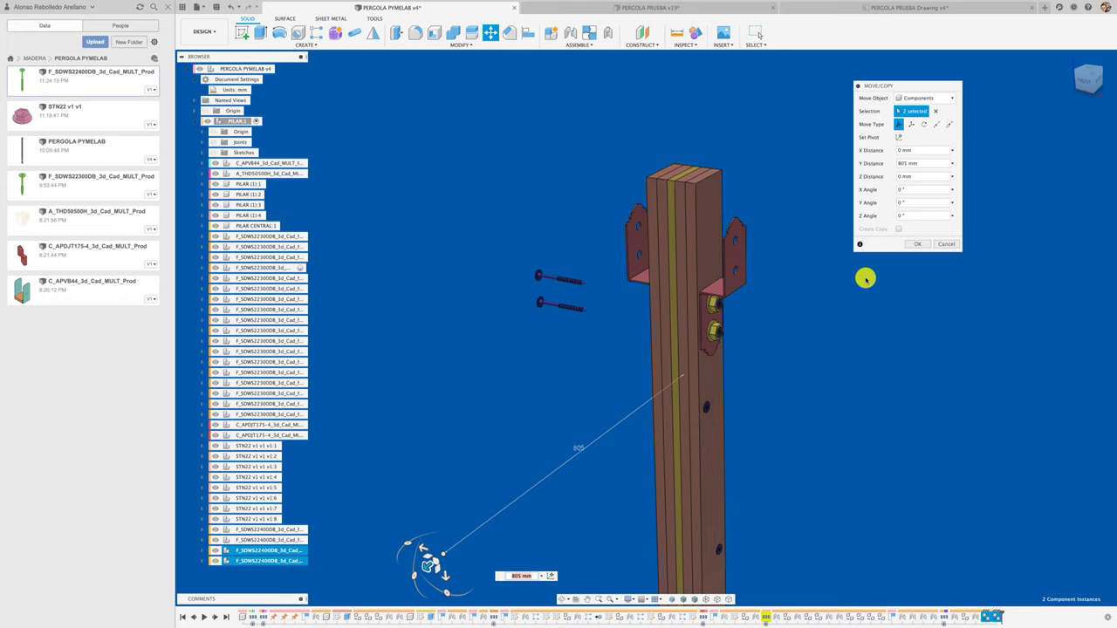
click(916, 245)
scroll(601, 341, up, 5)
Joint the first copied screw's head into the opposite bracket's upper nut
scroll(591, 337, up, 2)
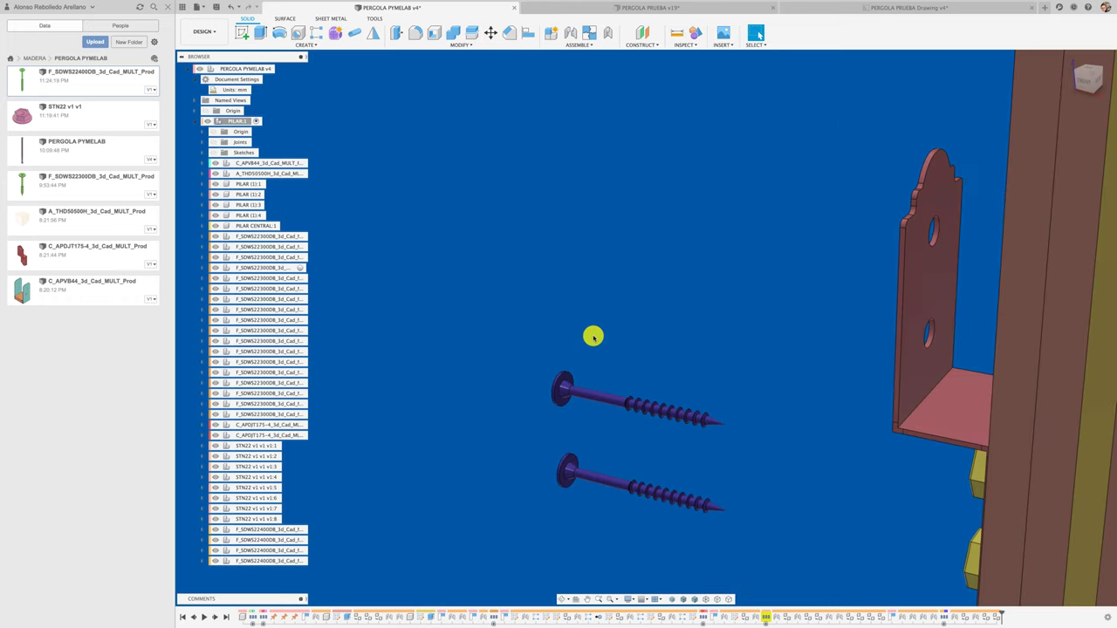
key(j)
click(554, 377)
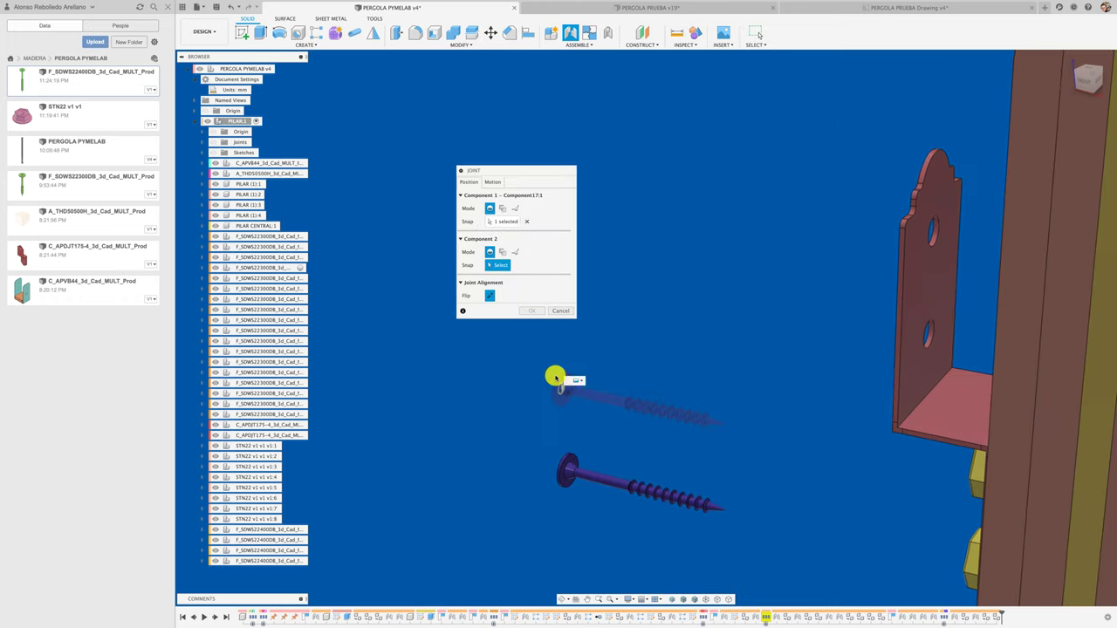
shift+middle_drag(554, 374, 693, 392)
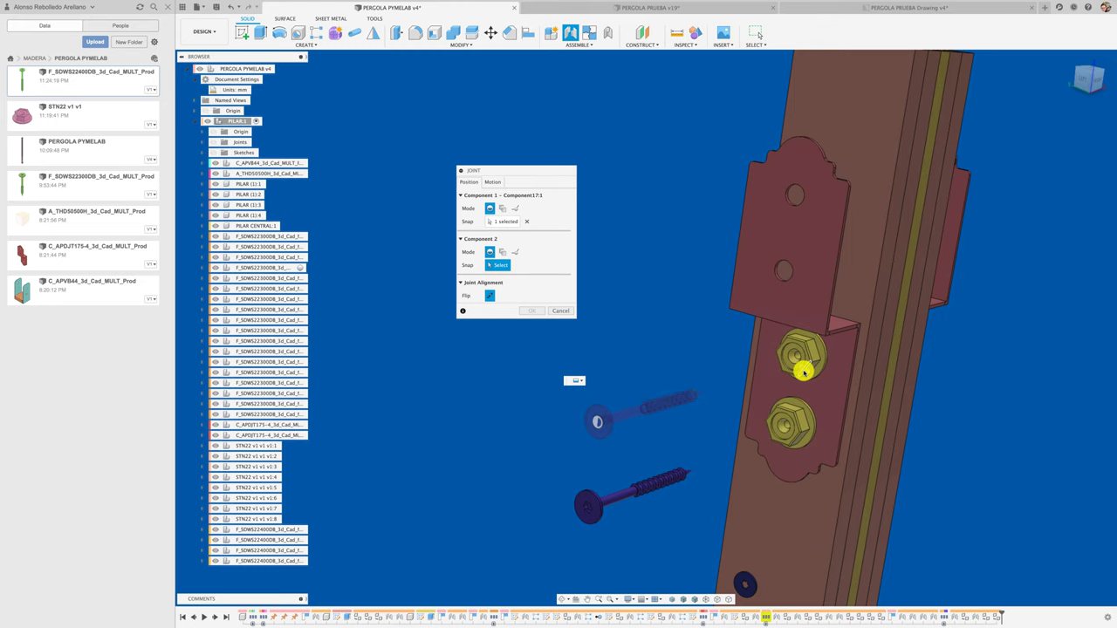
scroll(799, 370, up, 3)
click(768, 369)
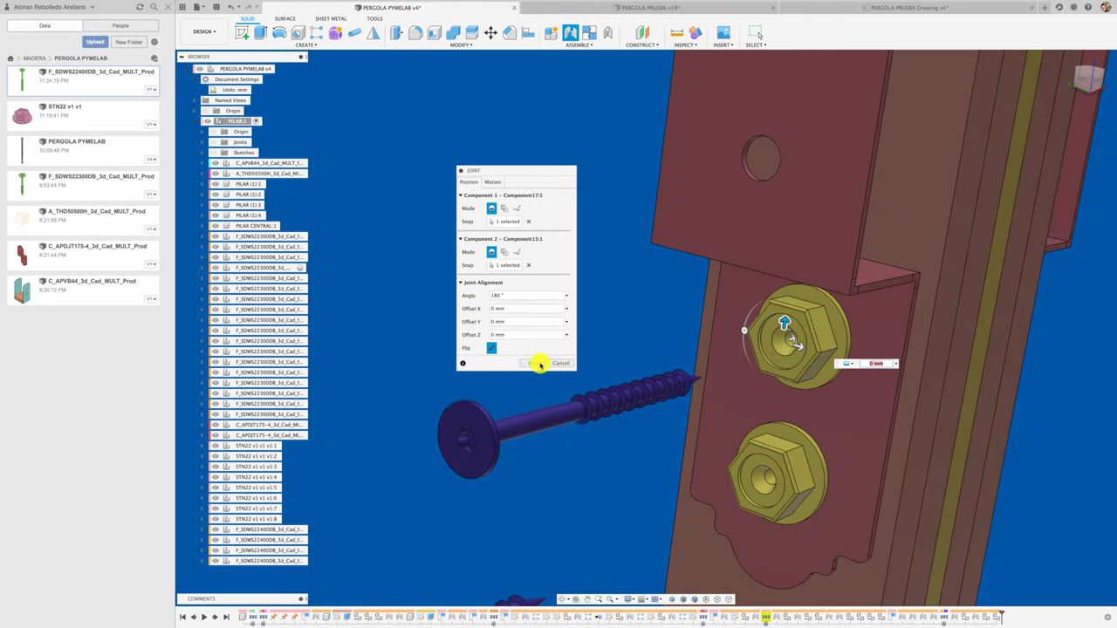
click(529, 361)
scroll(579, 366, down, 3)
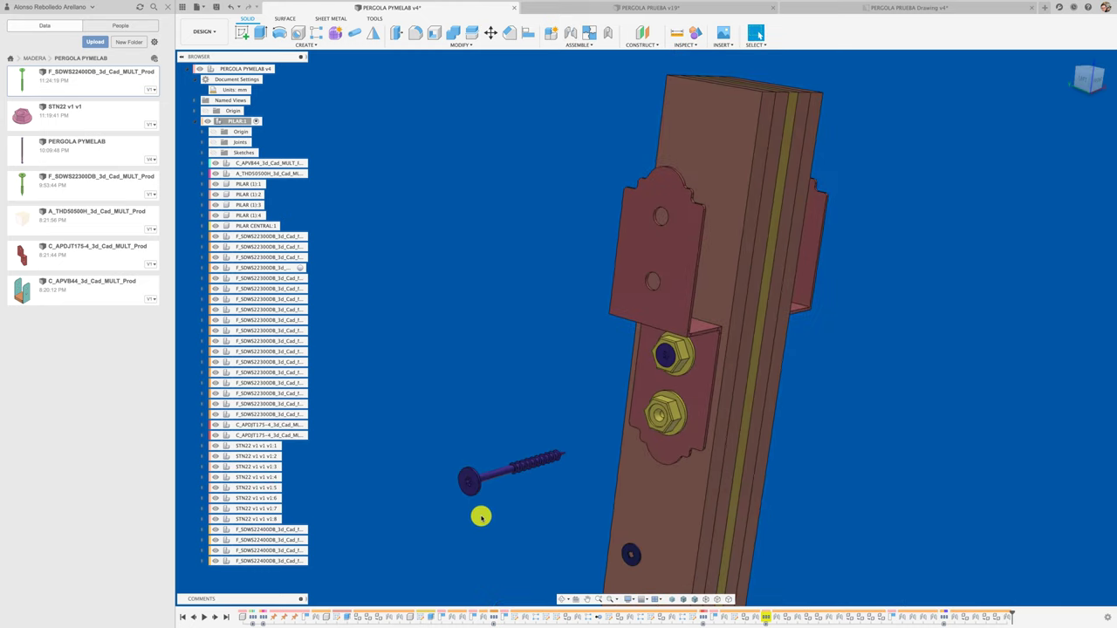
Joint the second copied screw's head into the opposite bracket's lower nut
key(j)
scroll(471, 489, up, 3)
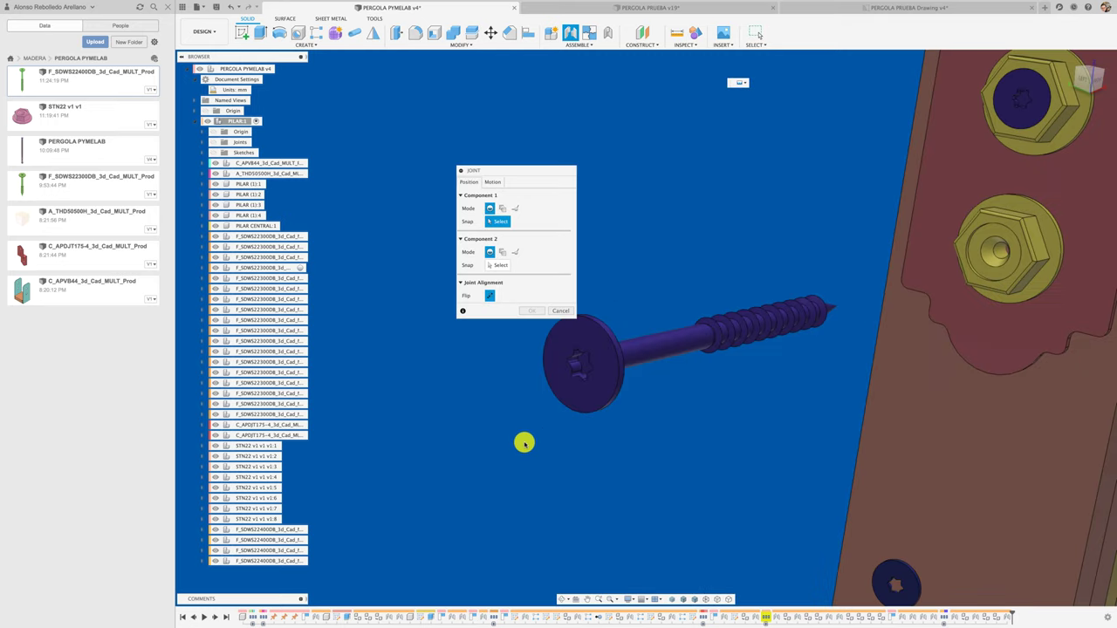
click(616, 393)
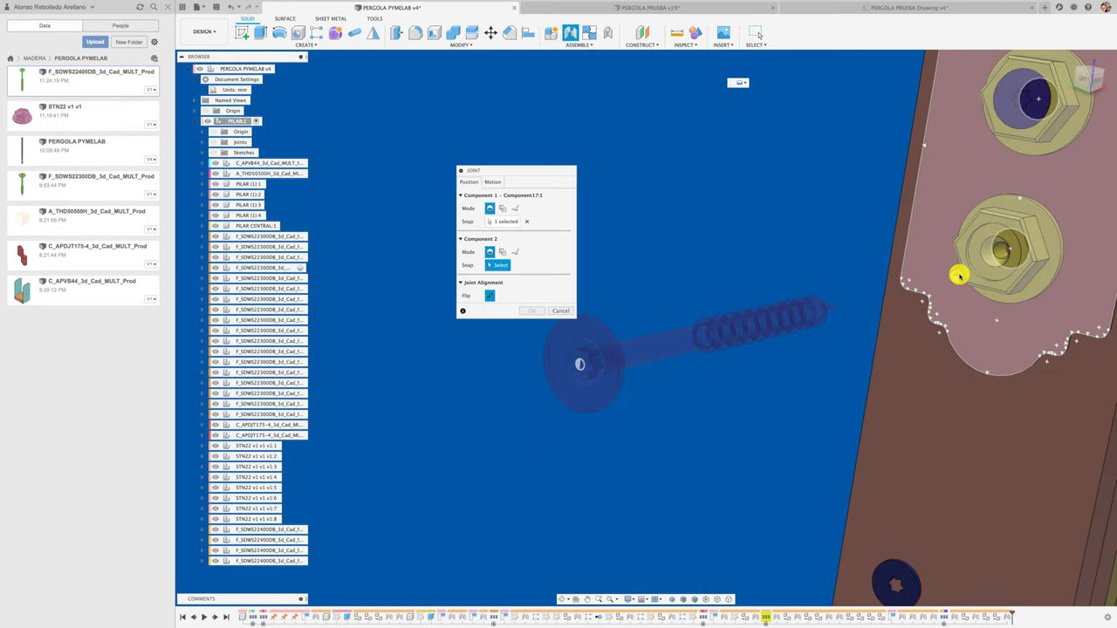
click(975, 272)
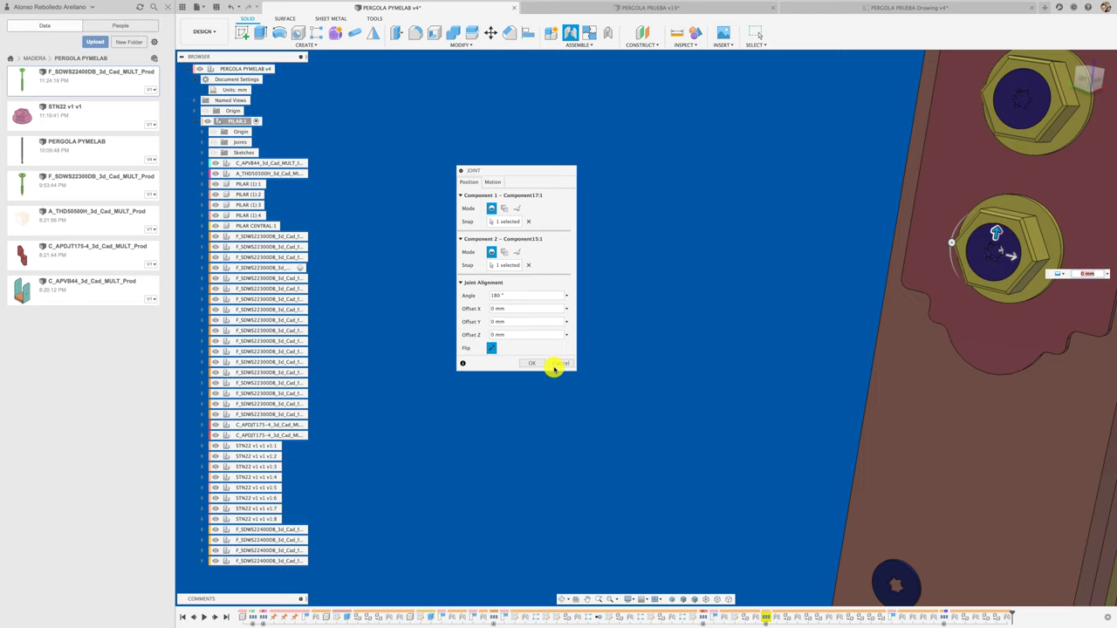
click(536, 365)
scroll(652, 386, down, 3)
scroll(653, 385, down, 3)
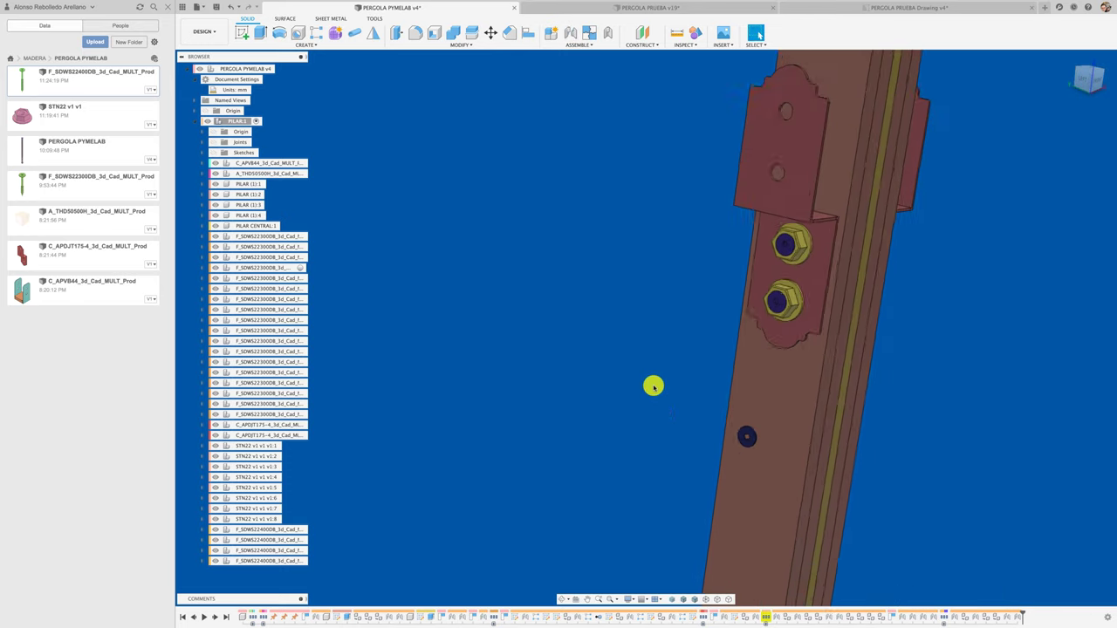
scroll(653, 385, down, 3)
Undo the last change and save the design as version 5
click(230, 7)
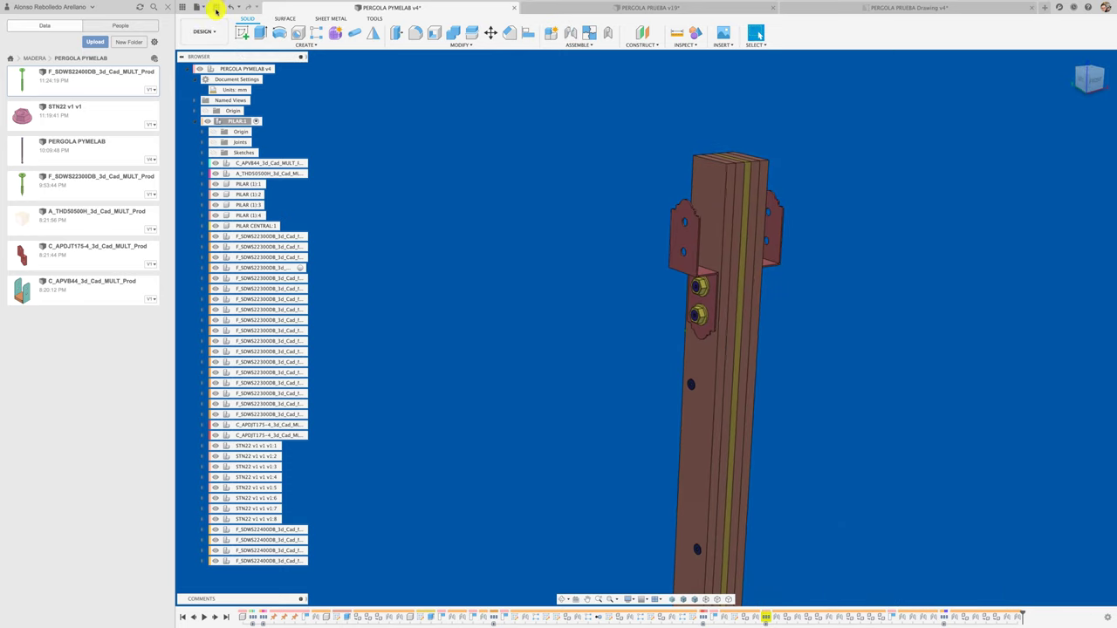
key(ctrl+s)
click(562, 313)
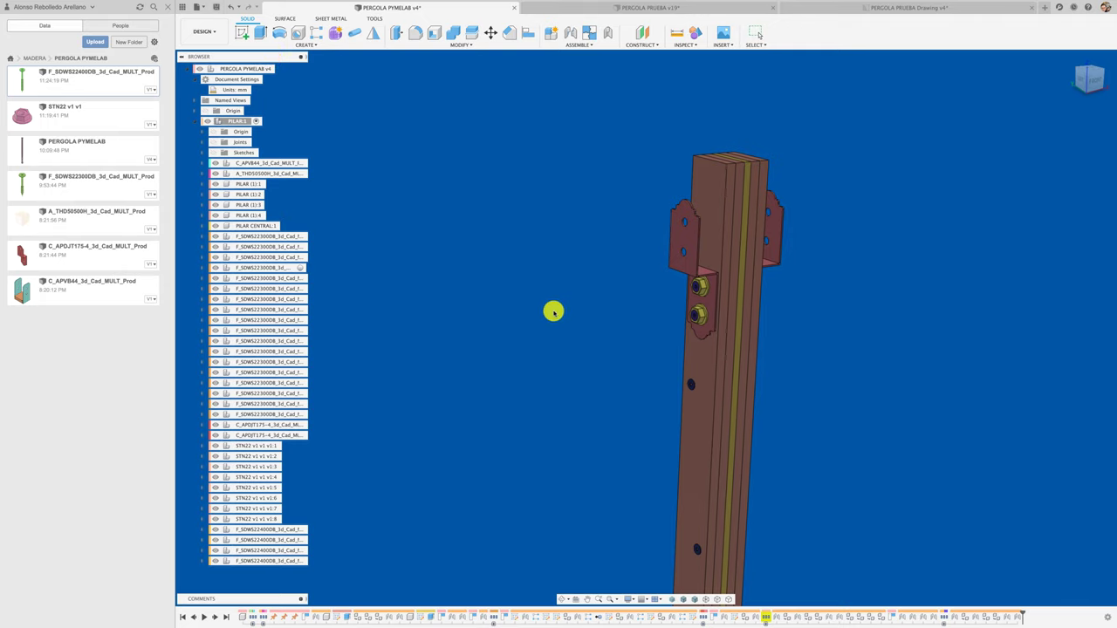
scroll(547, 297, down, 3)
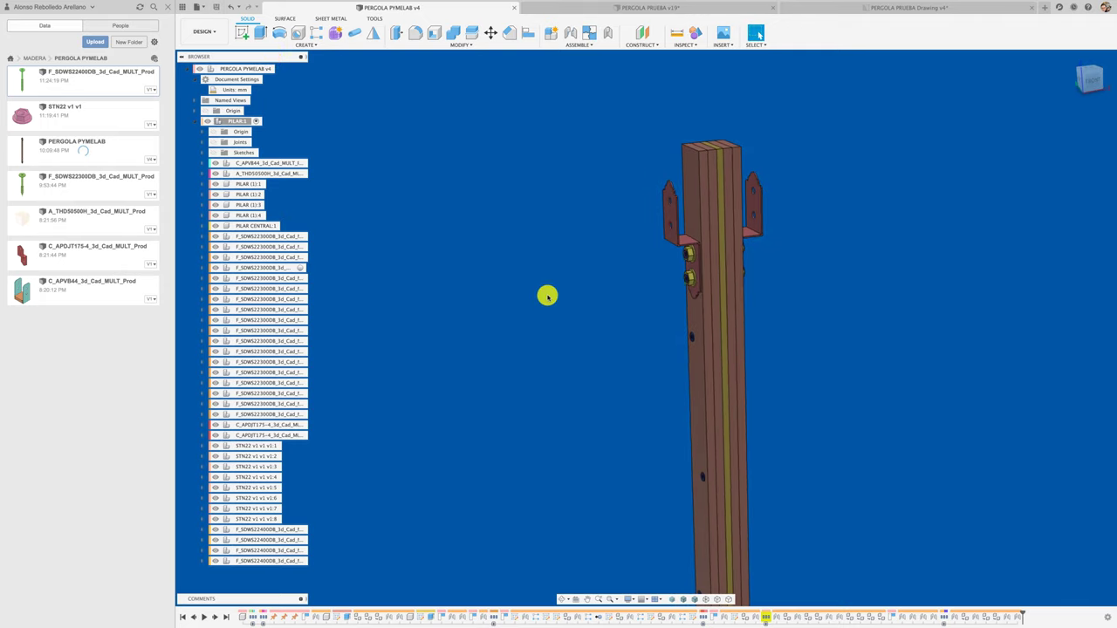
scroll(547, 297, down, 3)
scroll(547, 296, down, 3)
scroll(547, 296, down, 3)
scroll(548, 297, up, 2)
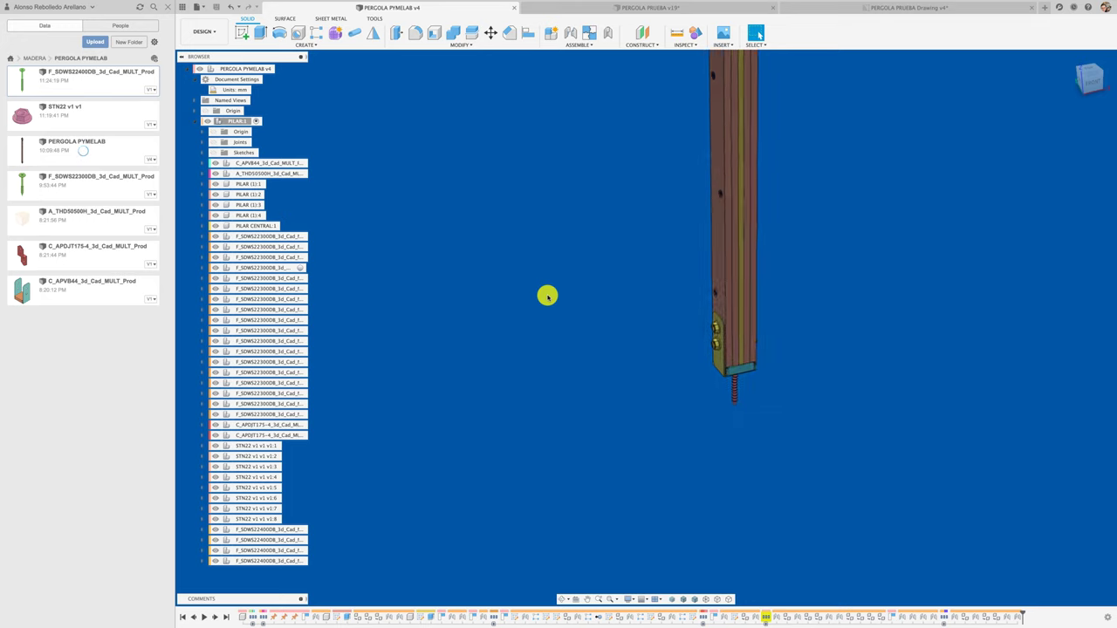
scroll(547, 297, up, 2)
scroll(547, 297, up, 2)
scroll(547, 296, up, 2)
Insert the F_SDWS22300DB screw and move it 221 mm down below the pillar base
scroll(548, 297, up, 1)
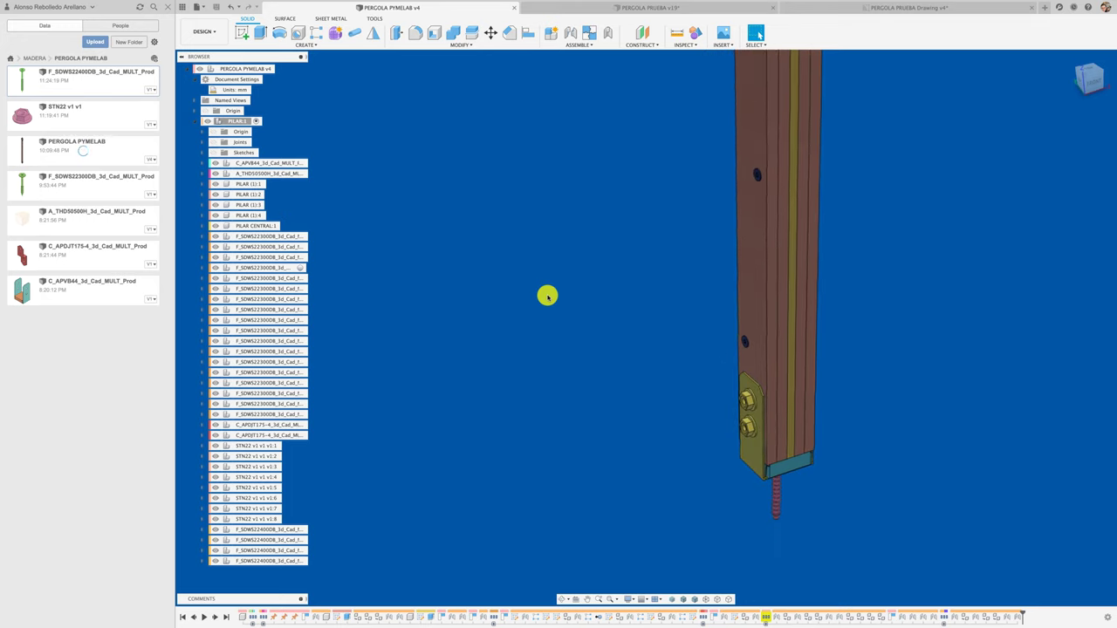
scroll(548, 296, up, 1)
scroll(547, 297, up, 1)
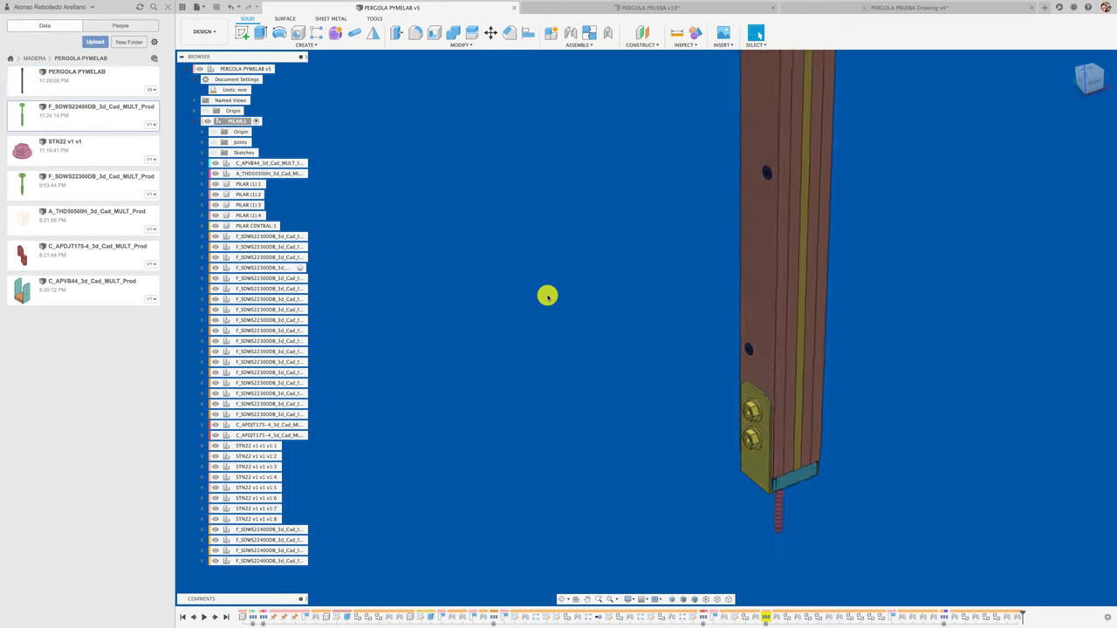
scroll(547, 297, down, 1)
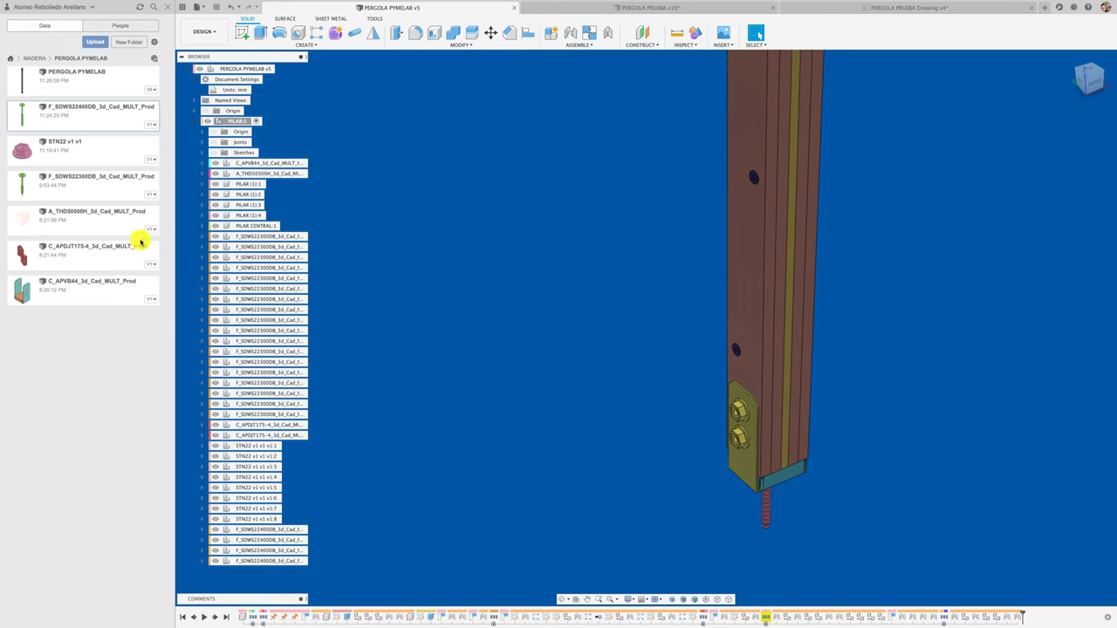
right_click(103, 189)
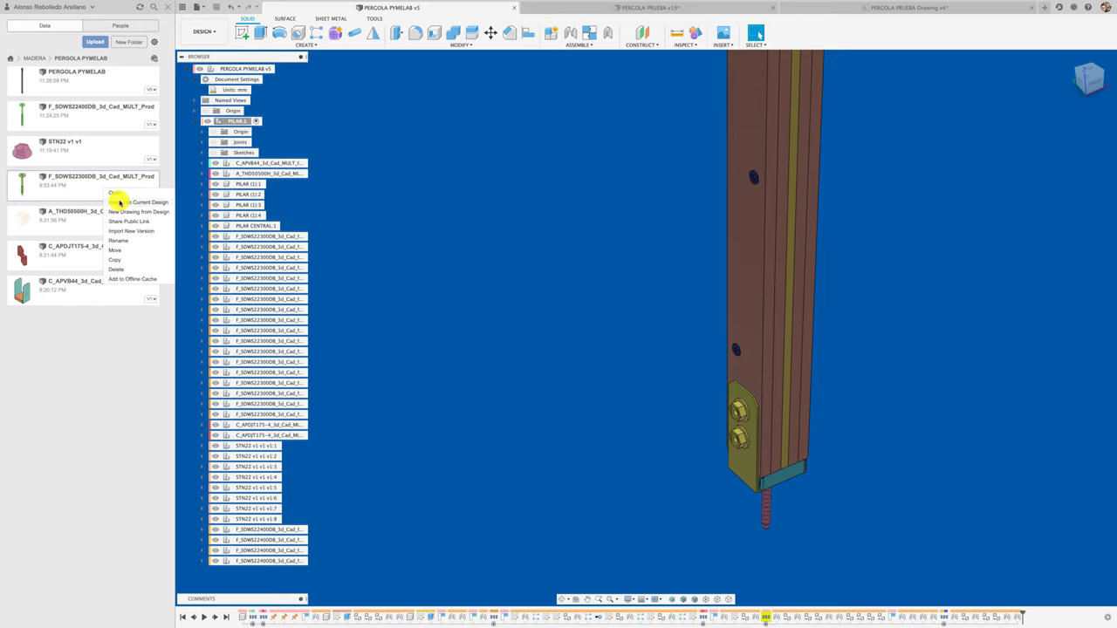
click(119, 203)
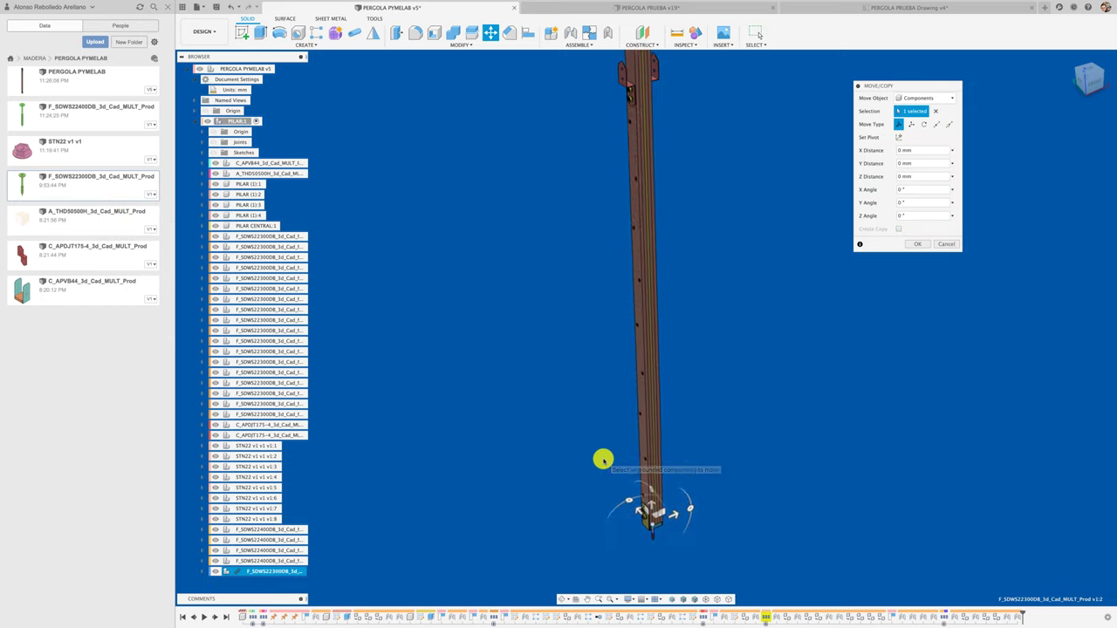
scroll(611, 441, up, 3)
mouse_move(665, 367)
mouse_down()
mouse_move(657, 411)
mouse_move(677, 390)
mouse_move(665, 395)
mouse_up()
click(916, 245)
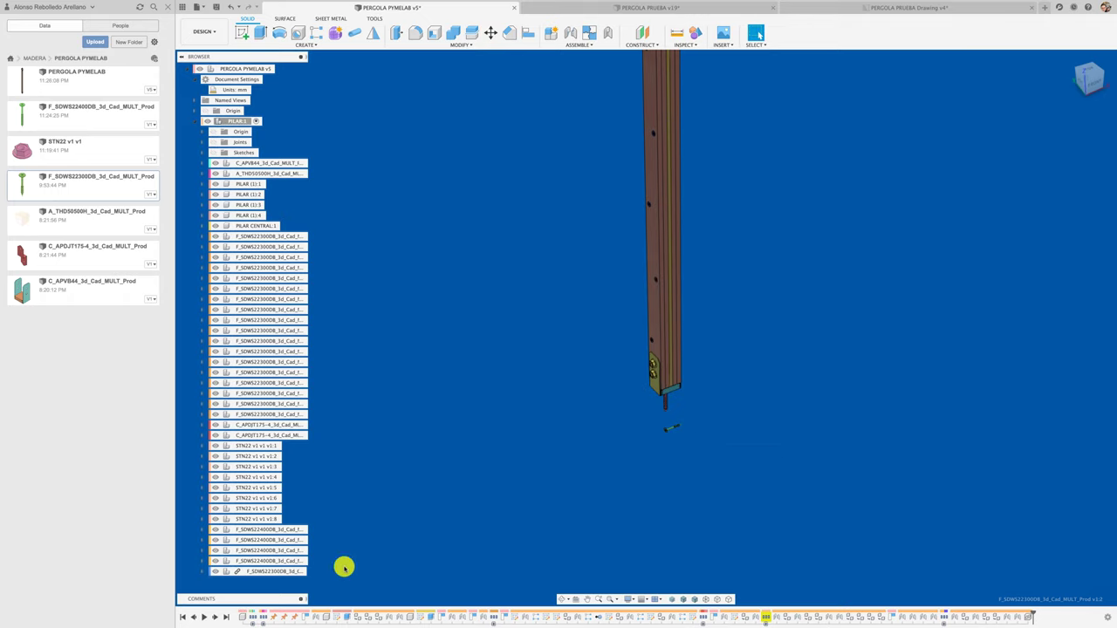
Break the inserted screw's link so it becomes a local component
right_click(288, 572)
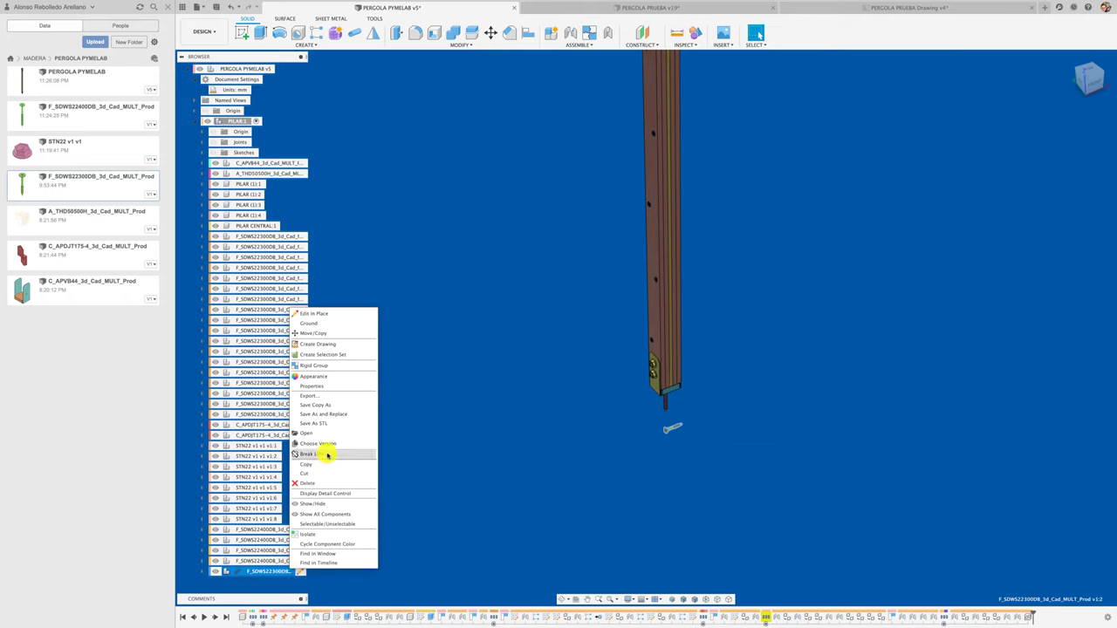
click(420, 488)
scroll(656, 486, up, 5)
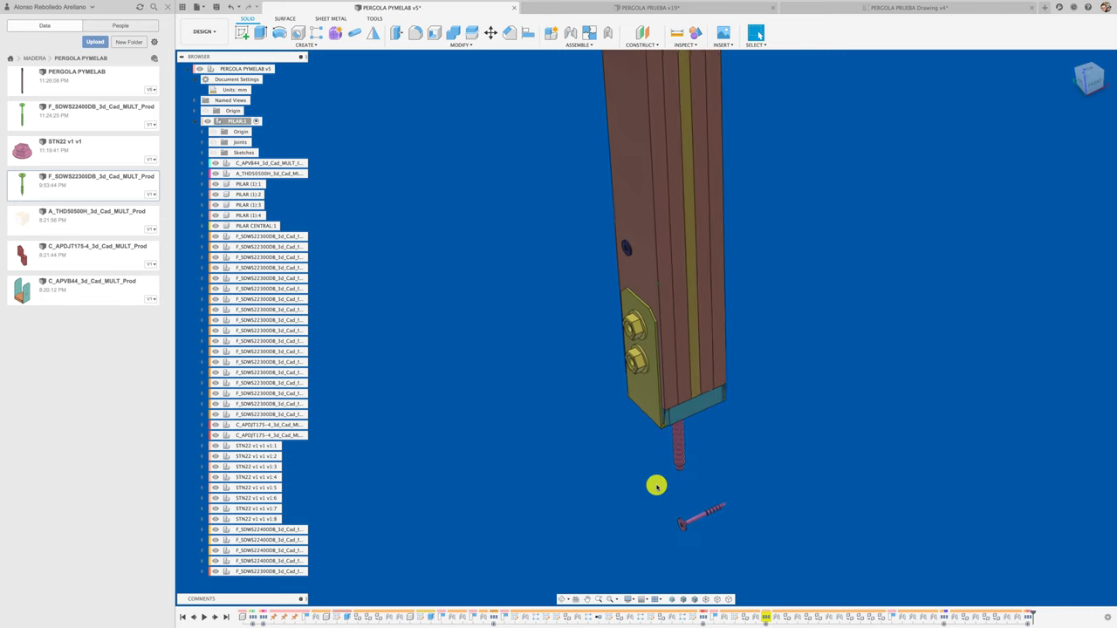
scroll(656, 485, up, 2)
Joint the new F_SDWS22300DB screw's head into the upper nut on the base plate
key(j)
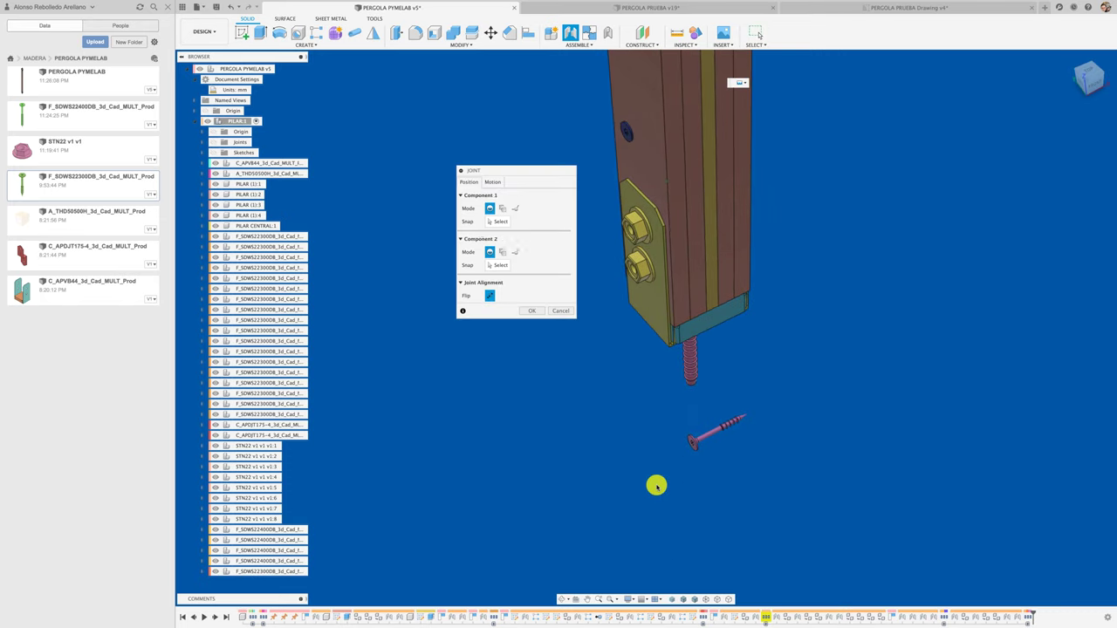
scroll(692, 447, up, 1)
click(694, 446)
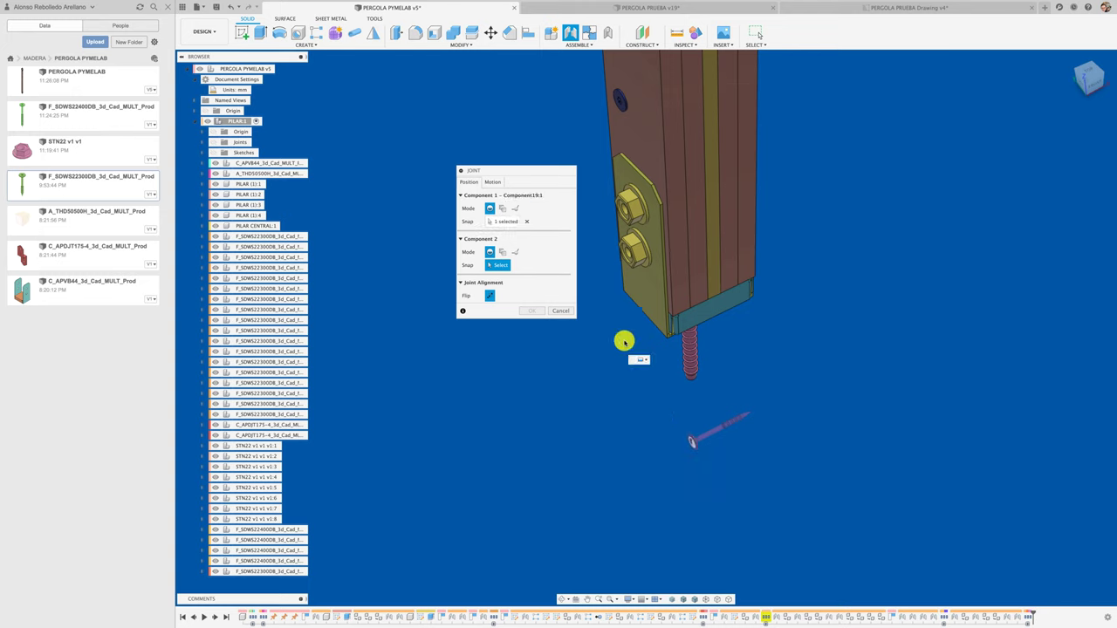
shift+middle_drag(623, 341, 630, 226)
click(630, 223)
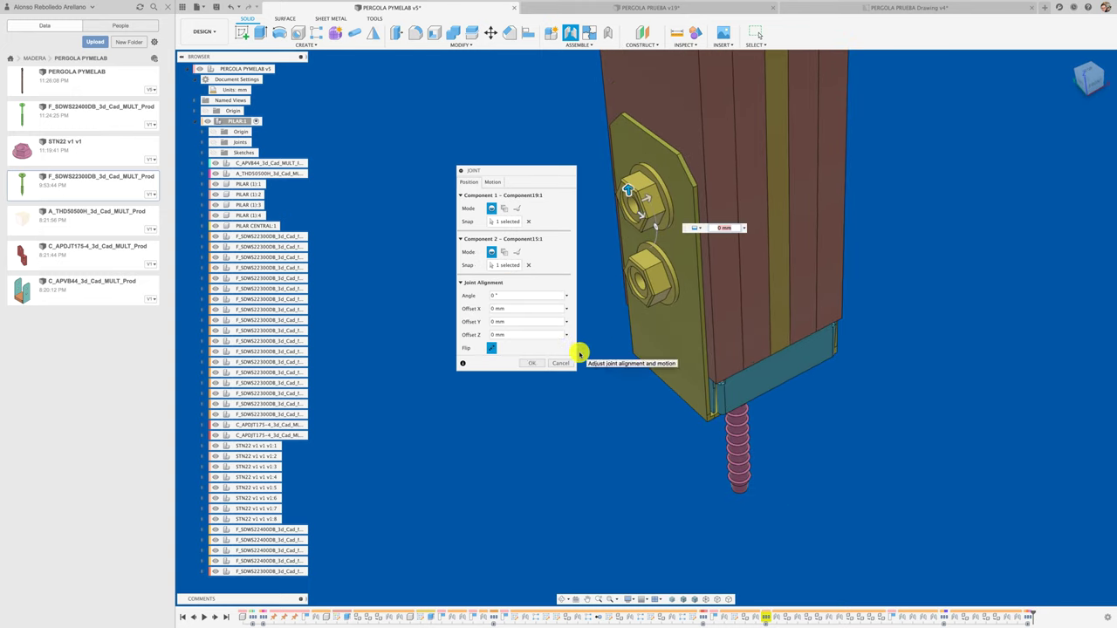
click(536, 363)
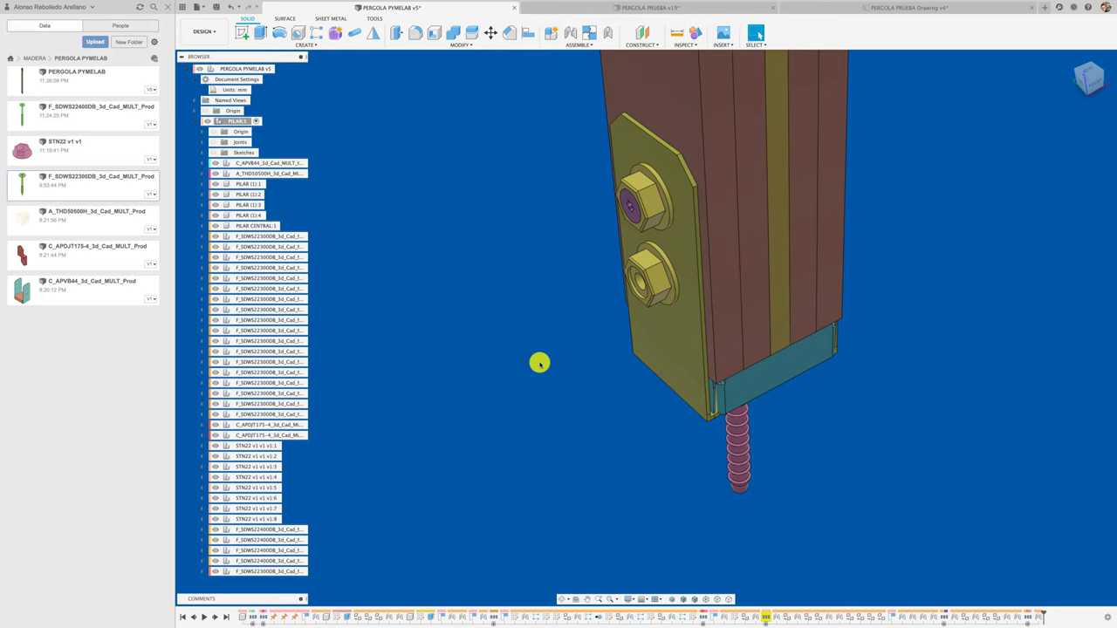
Paste a second screw, slide it 37 mm down, and joint it into the lower nut
click(277, 573)
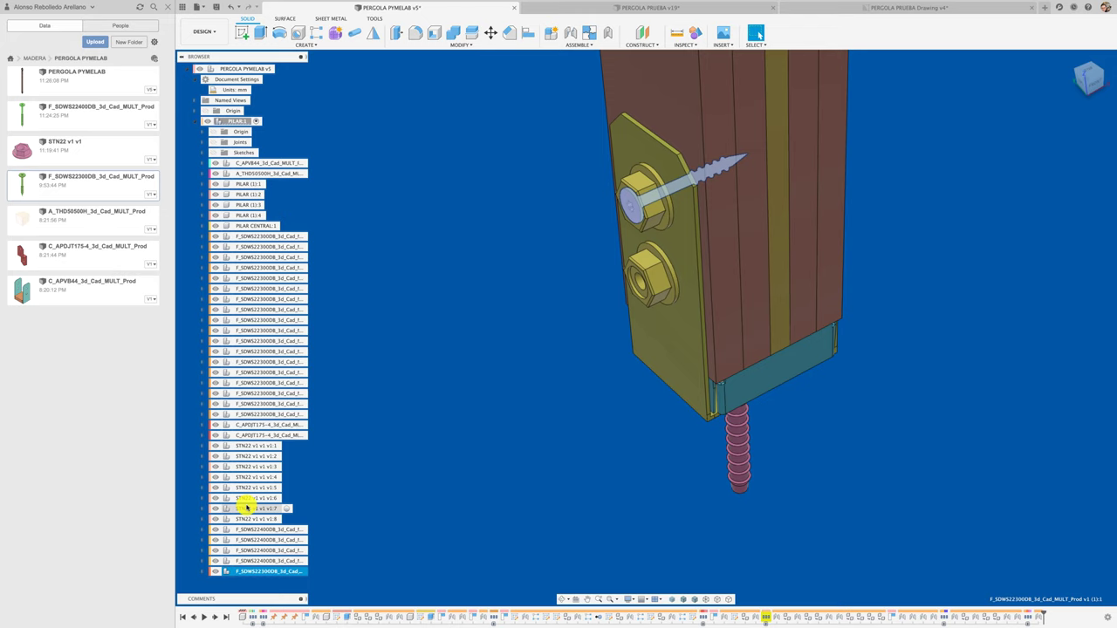
key(ctrl+v)
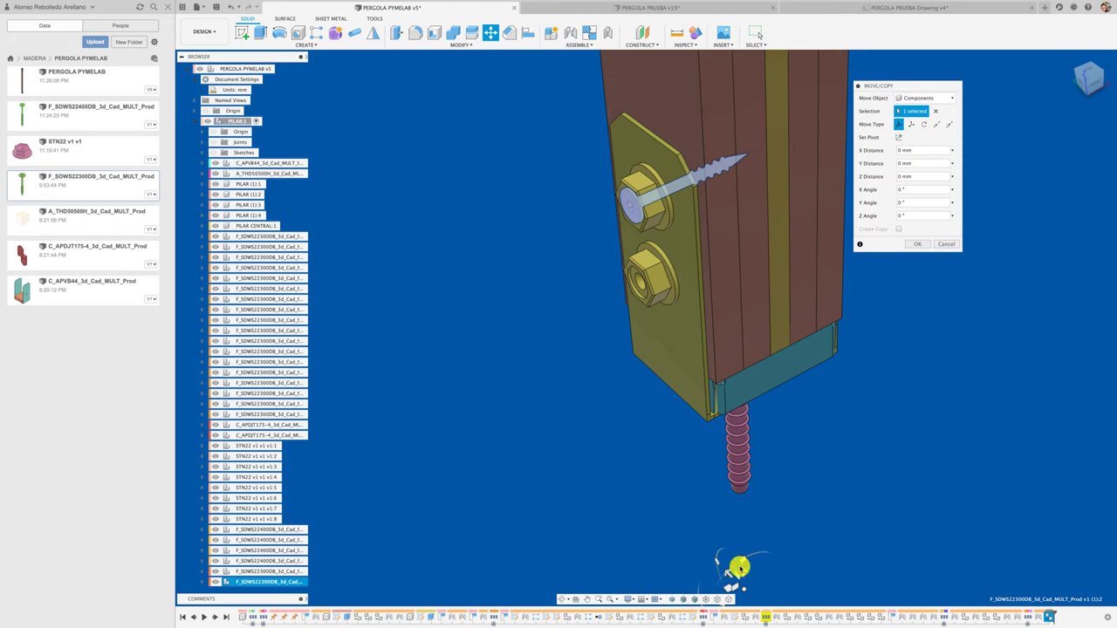
drag(743, 573, 737, 607)
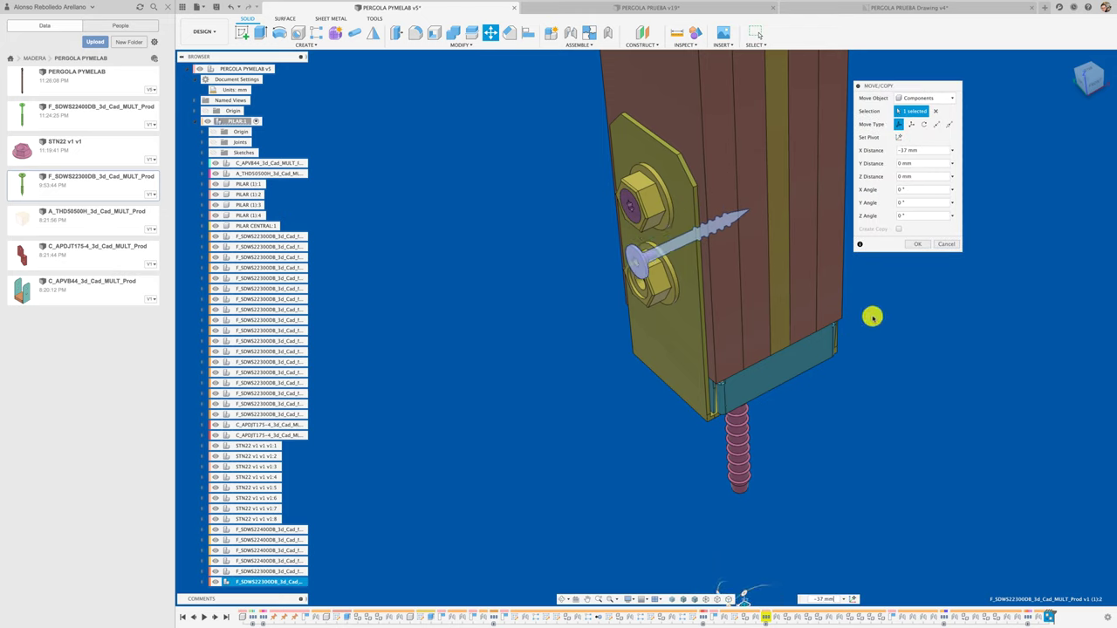
click(921, 244)
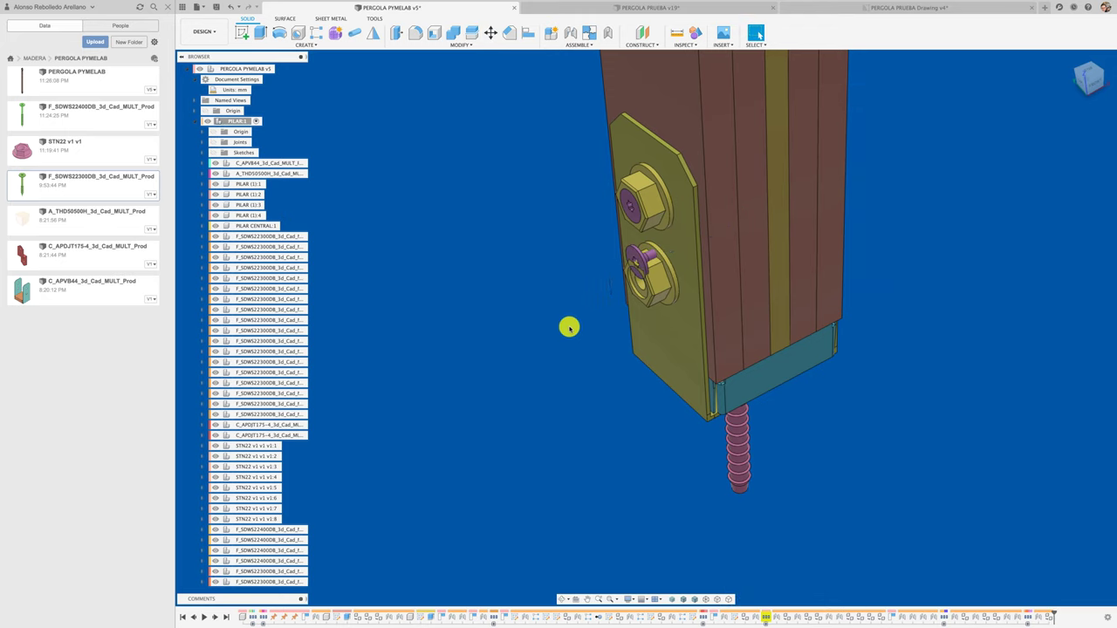
key(j)
click(635, 252)
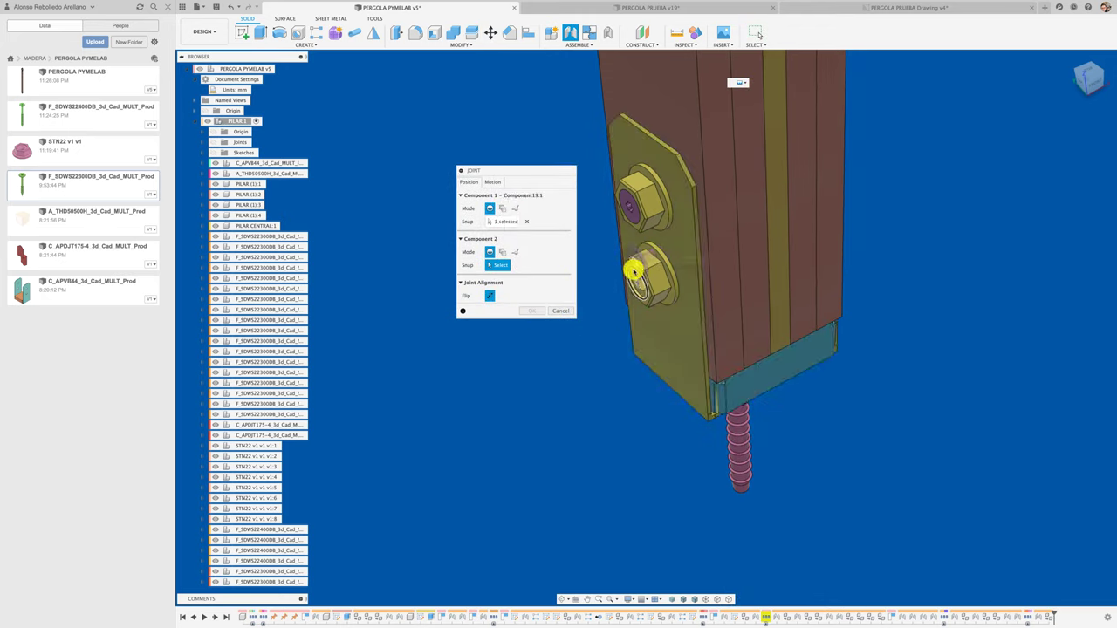
click(638, 297)
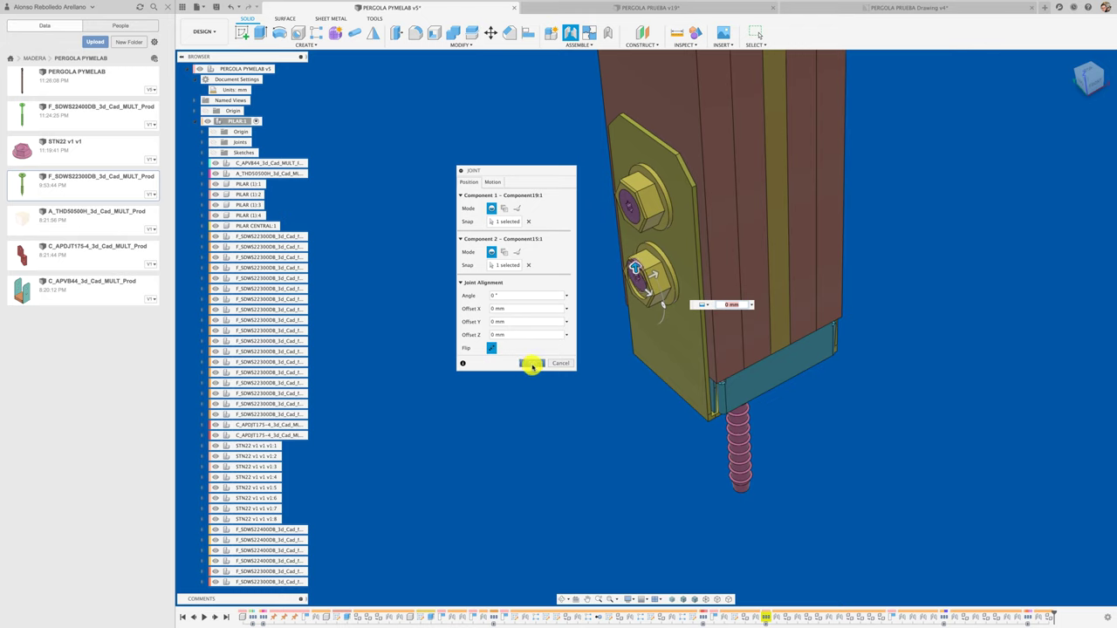
click(533, 365)
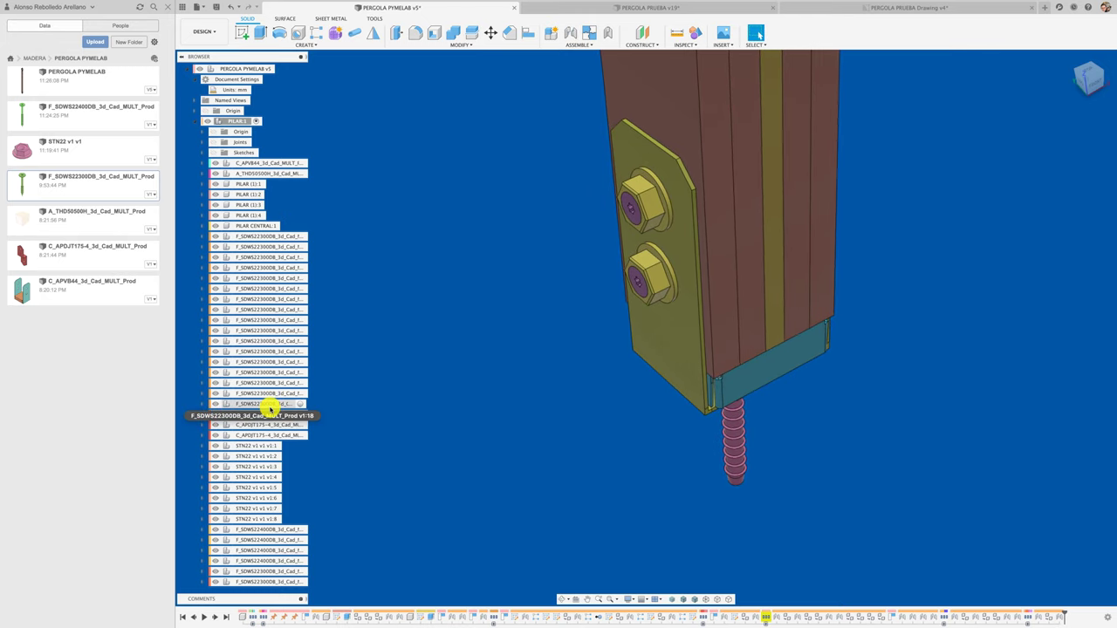
click(275, 571)
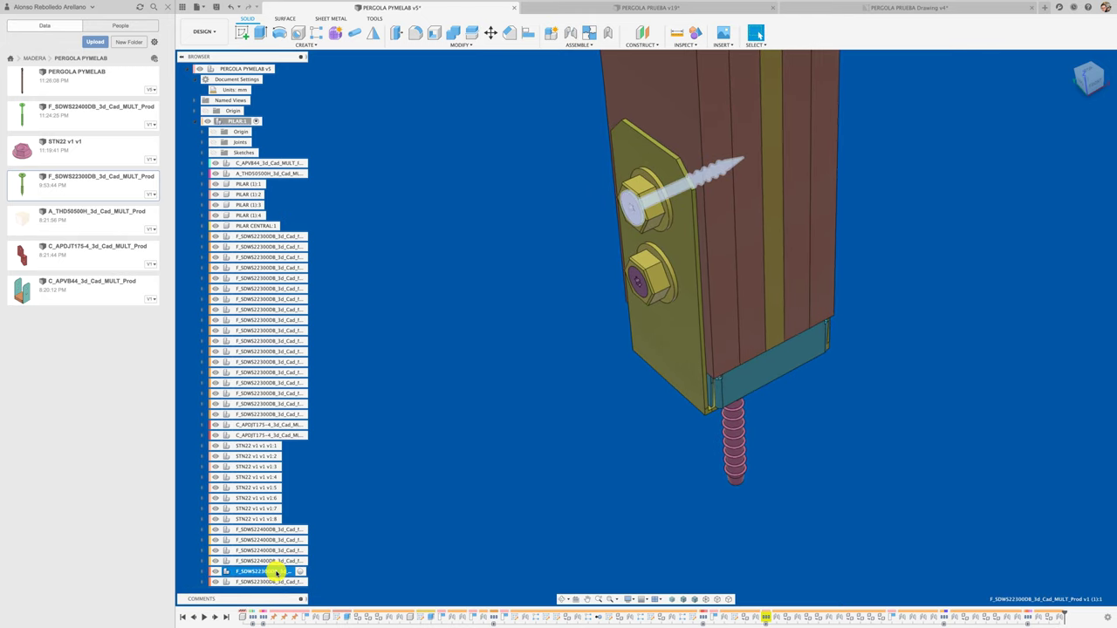
ctrl+click(274, 581)
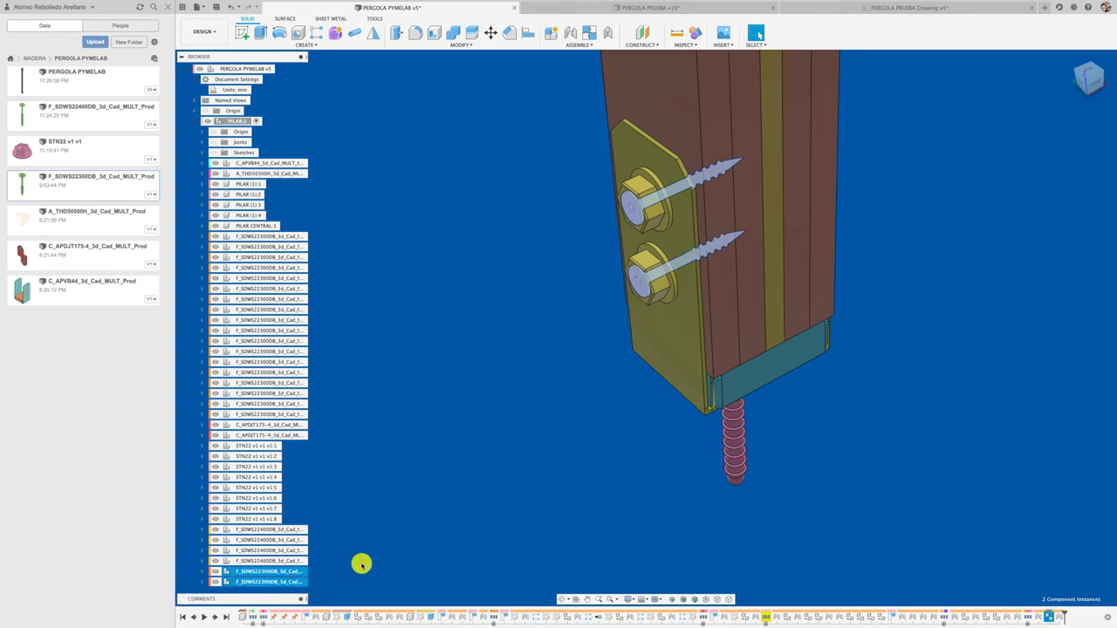
Copy both base screws flipped 180° about X to the opposite side of the pillar
key(m)
scroll(466, 424, down, 3)
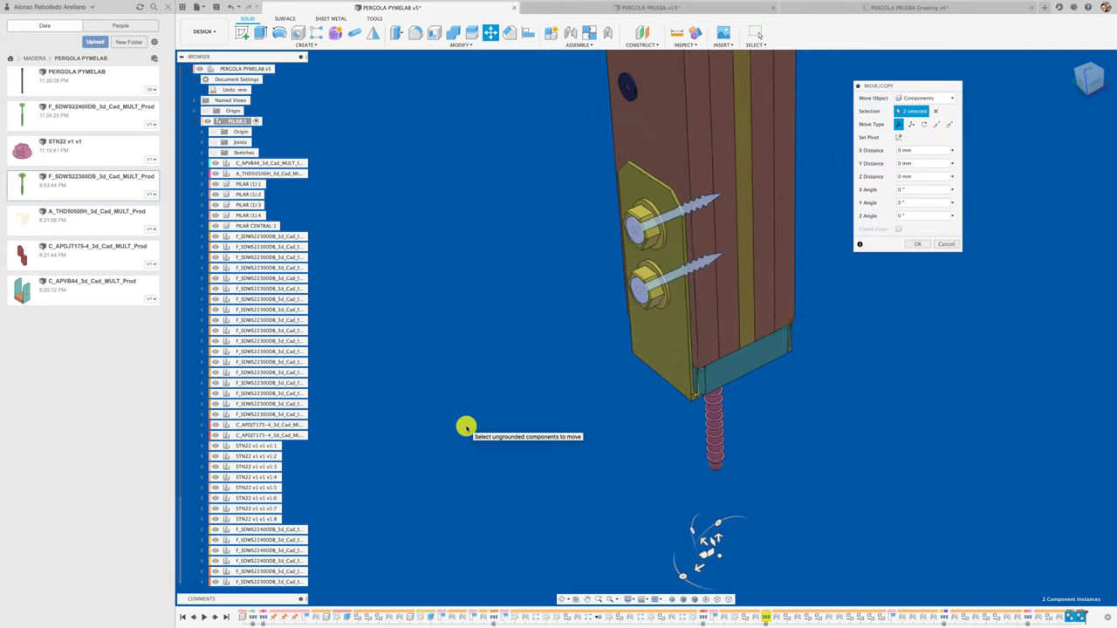
drag(779, 458, 888, 426)
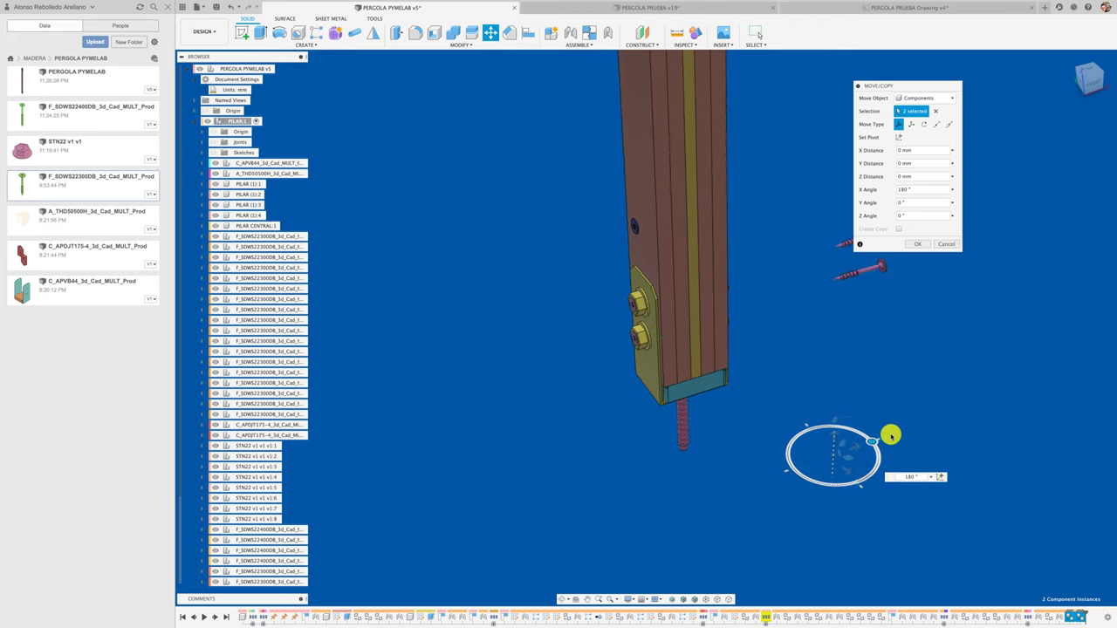
click(913, 243)
shift+middle_drag(915, 247, 907, 335)
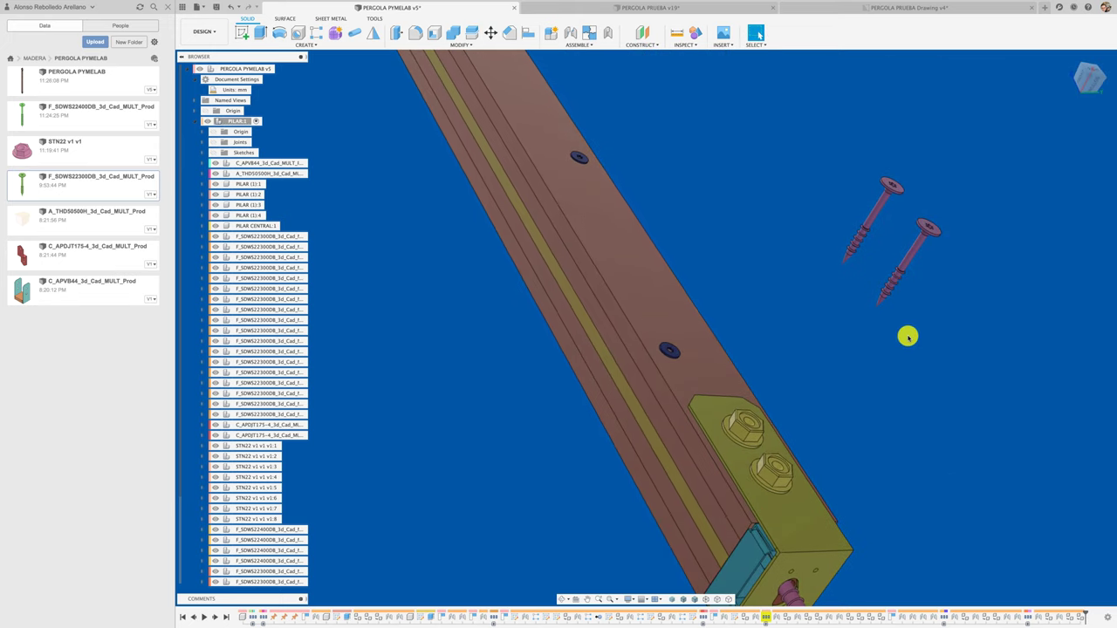
Joint the two flipped screws into the upper and lower nuts on that side
key(j)
scroll(901, 201, up, 2)
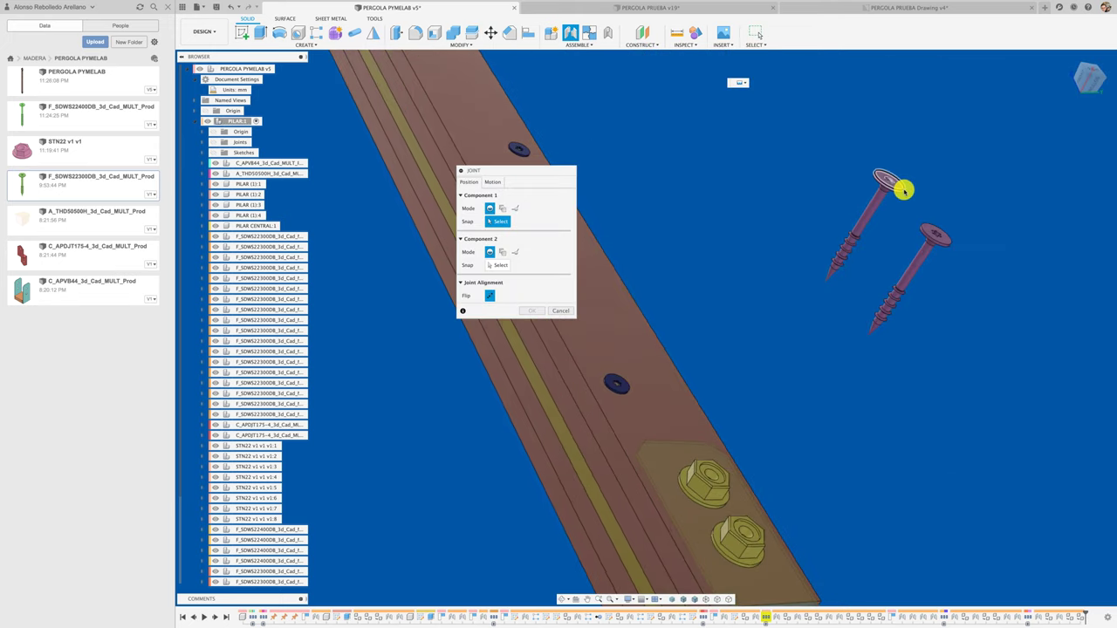
click(903, 189)
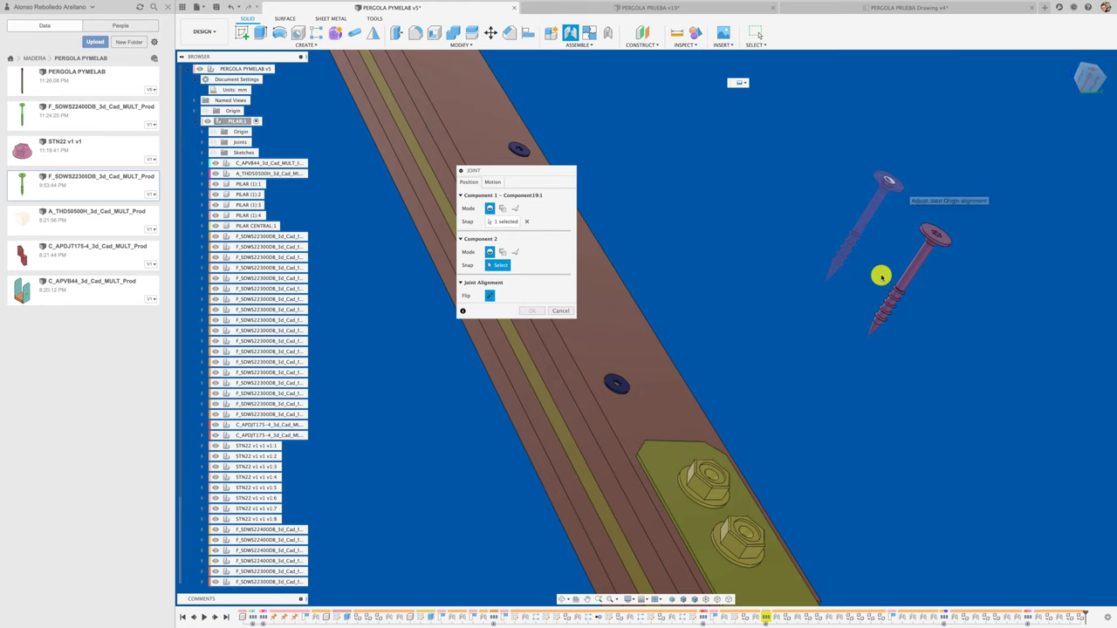
click(721, 480)
click(534, 364)
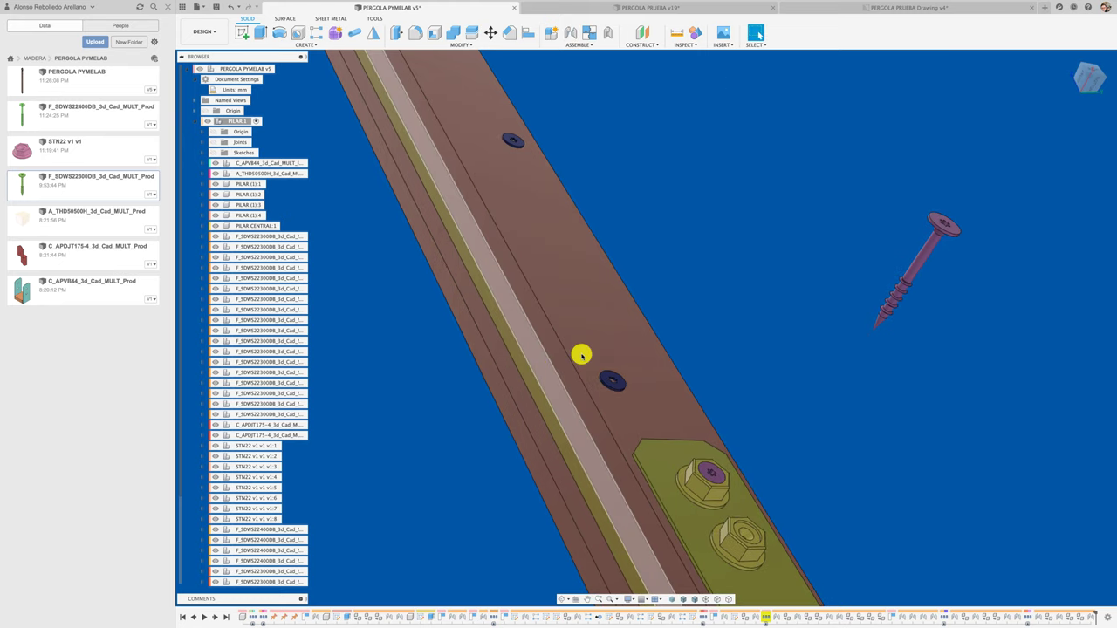
key(j)
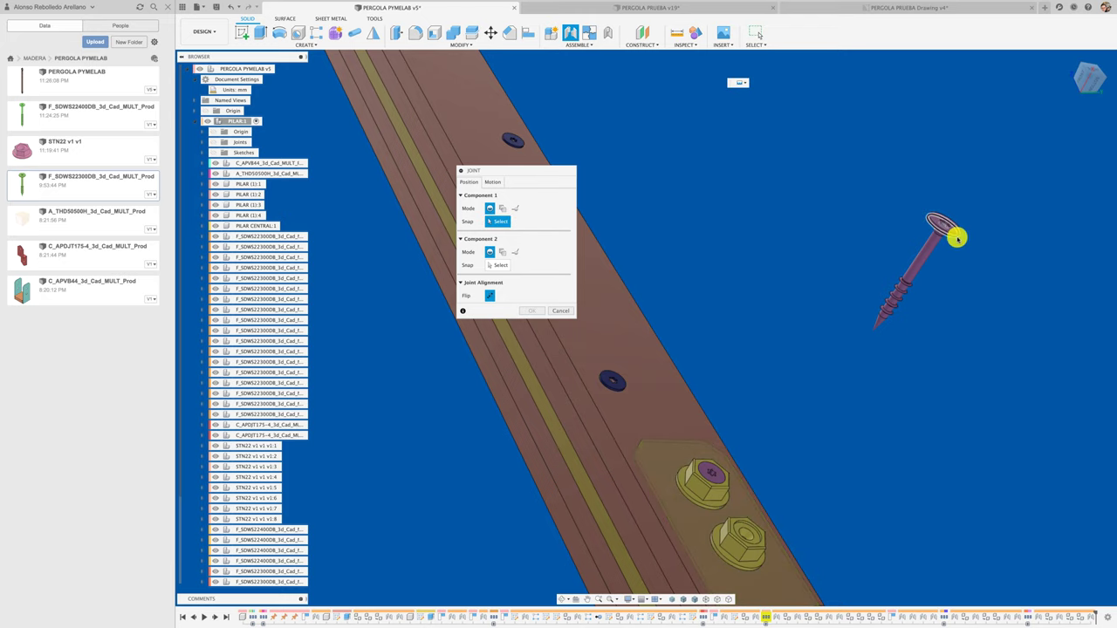
click(955, 232)
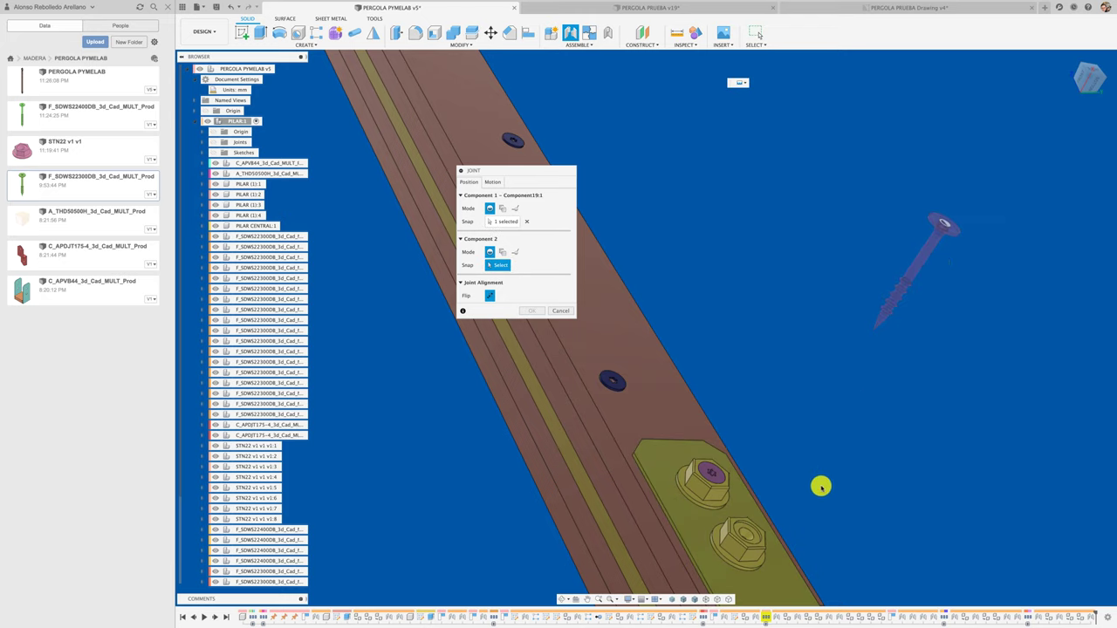
click(752, 534)
click(535, 365)
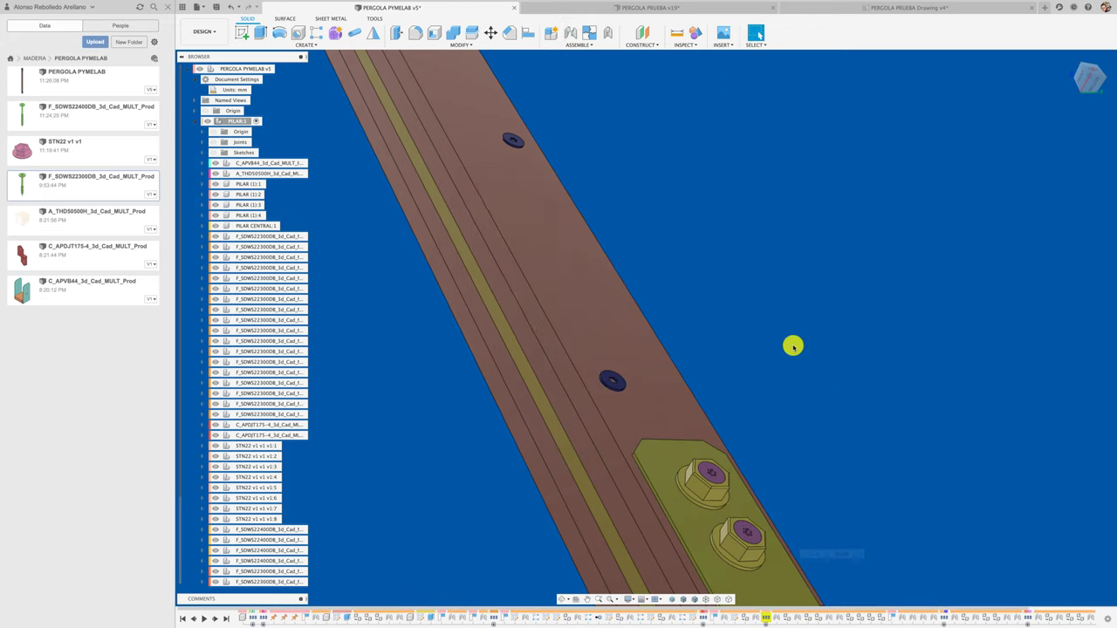
scroll(792, 347, down, 3)
Collapse PILAR:1 in the browser and save PERGOLA PYMELAB as a new version with the default description
scroll(792, 346, down, 4)
scroll(794, 346, down, 2)
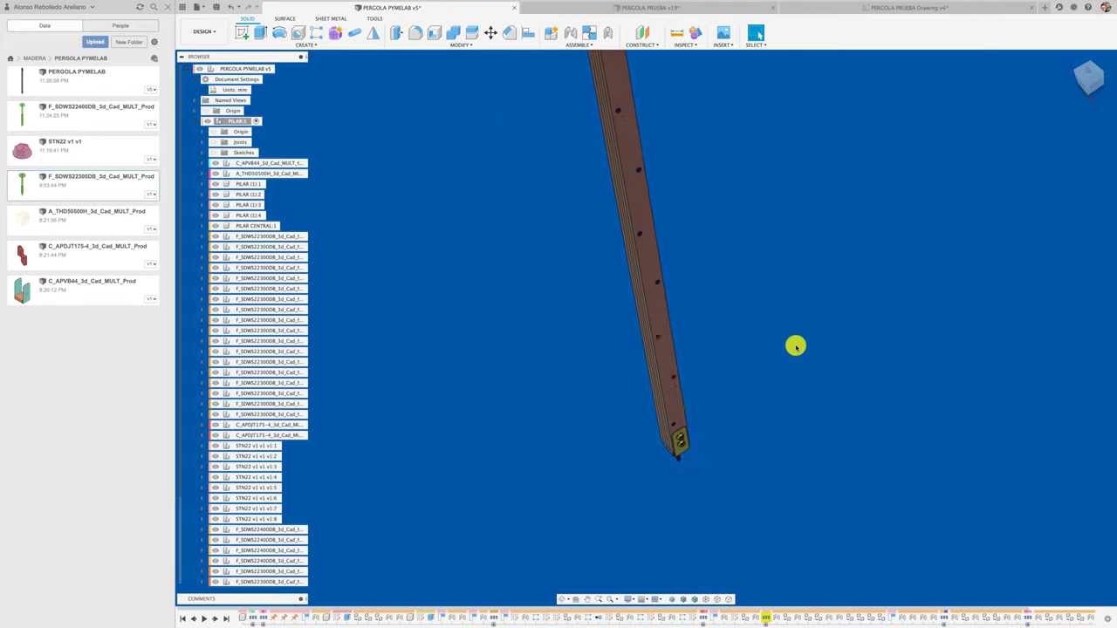
shift+scroll(795, 346, up, 5)
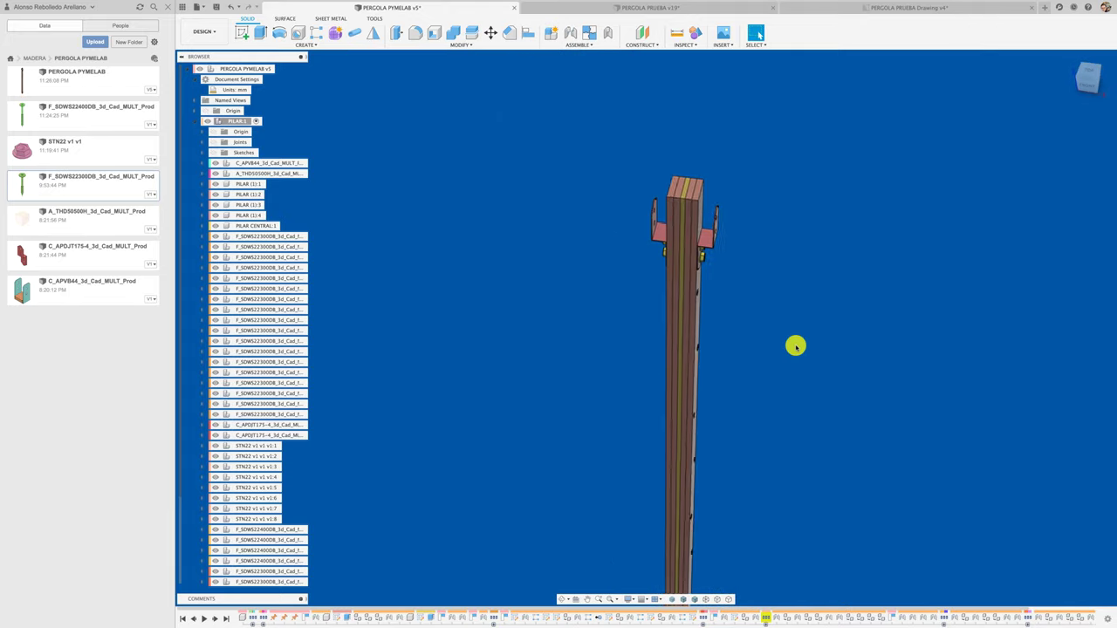
mouse_move(795, 346)
shift+middle_down()
mouse_move(756, 311)
mouse_move(899, 155)
shift+middle_up()
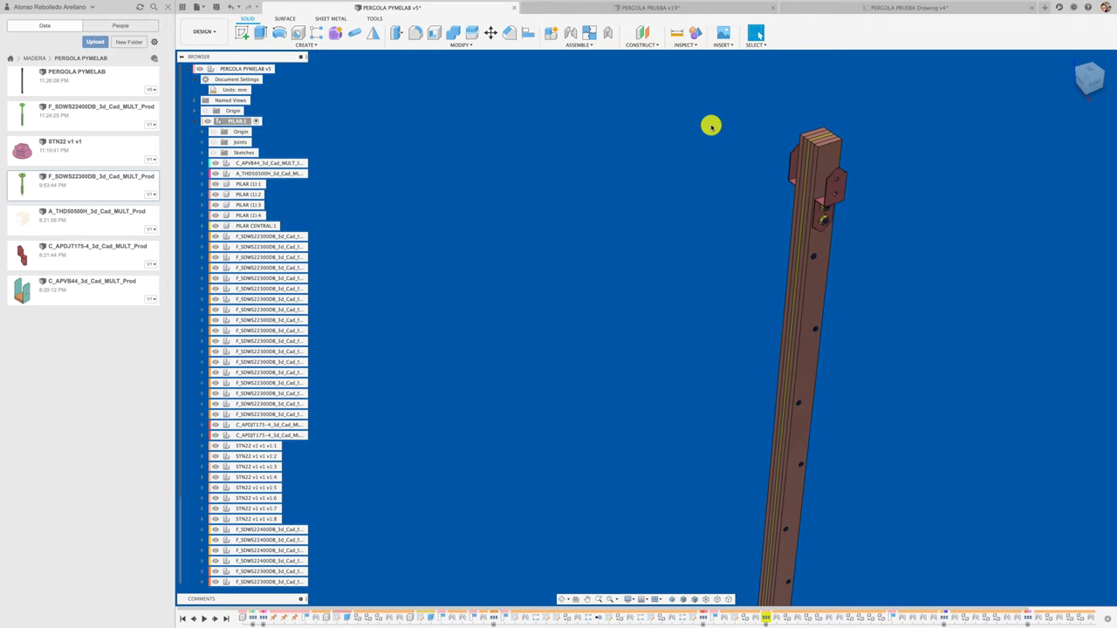
mouse_move(711, 126)
shift+middle_down()
mouse_move(690, 227)
mouse_move(629, 271)
shift+middle_up()
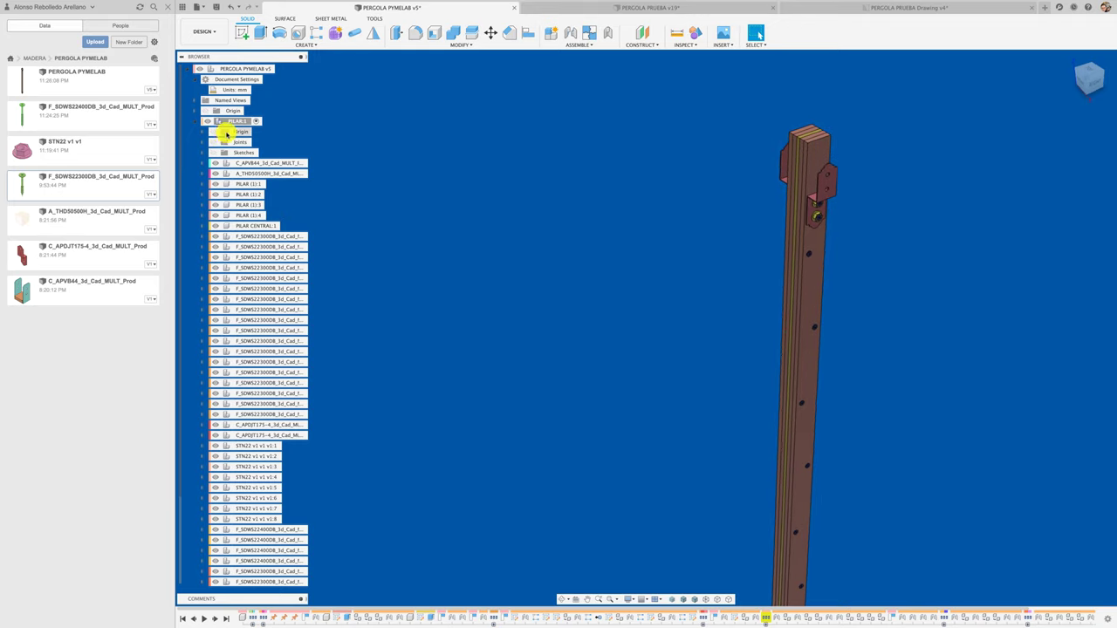
scroll(242, 478, down, 1)
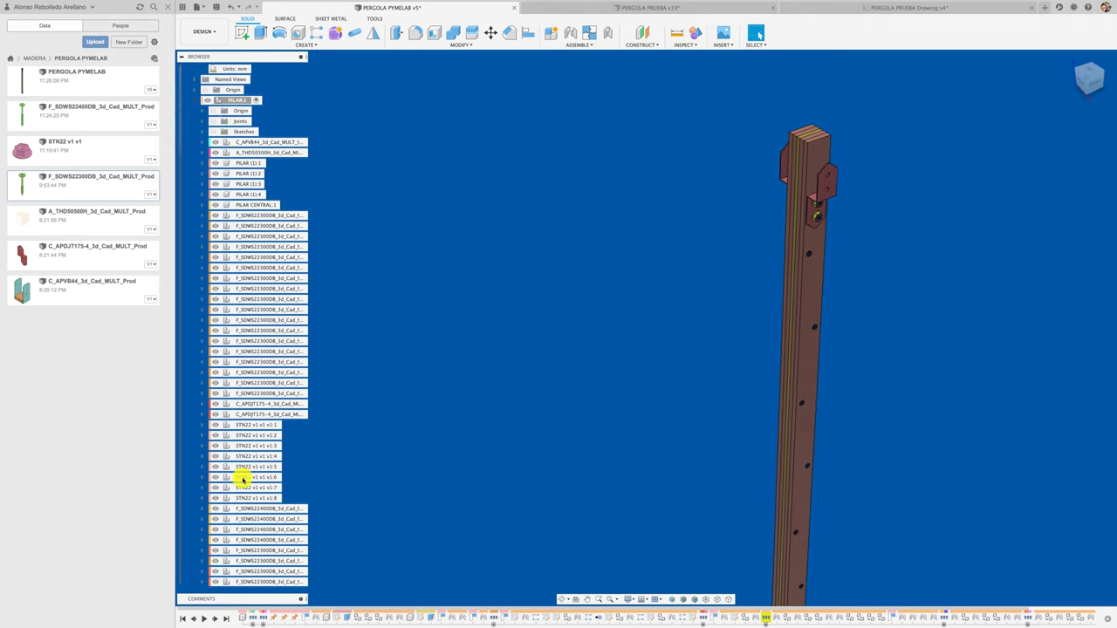
scroll(241, 478, up, 2)
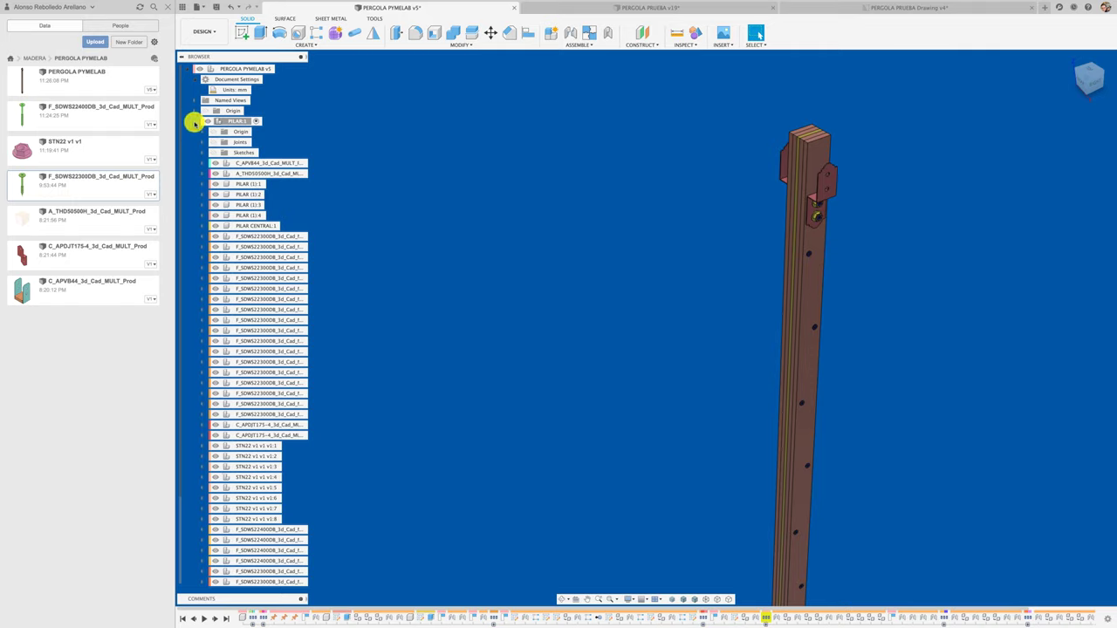
click(204, 121)
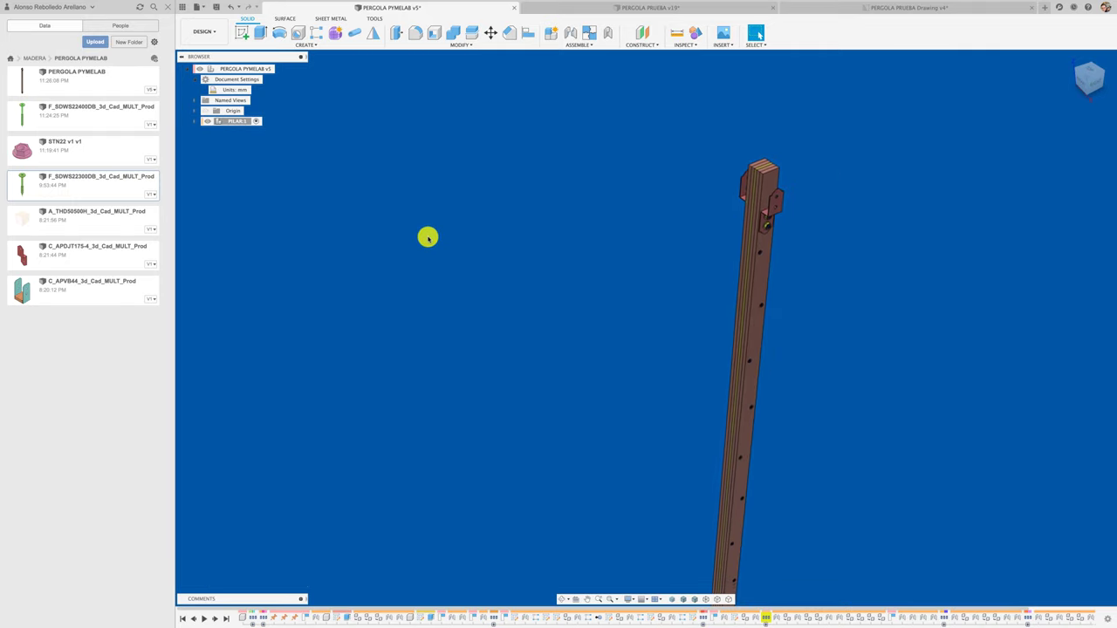
click(227, 19)
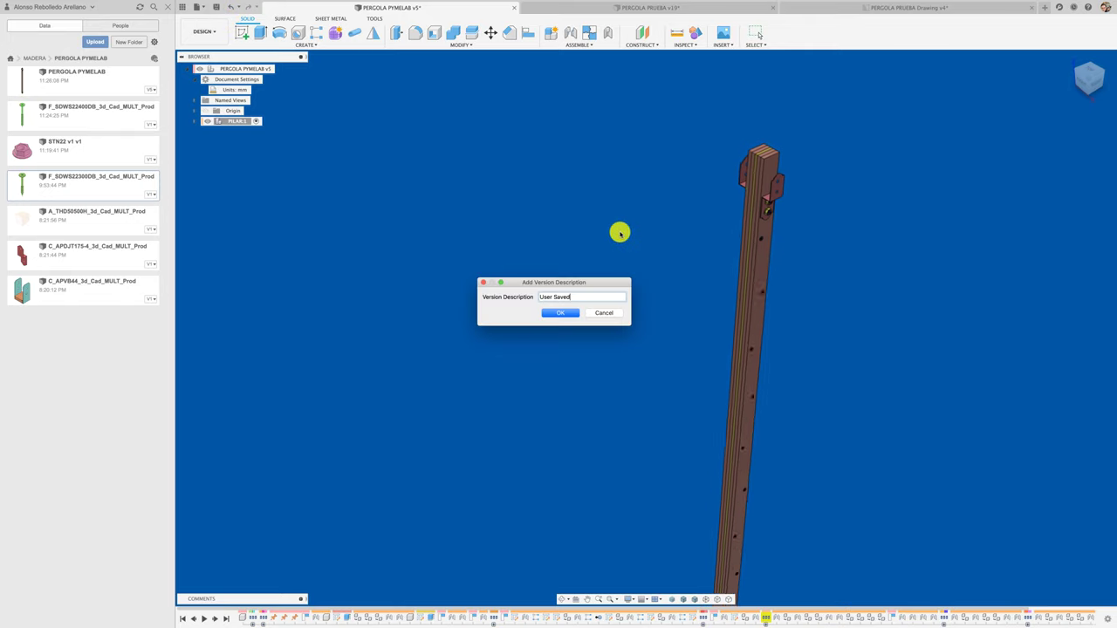
click(564, 313)
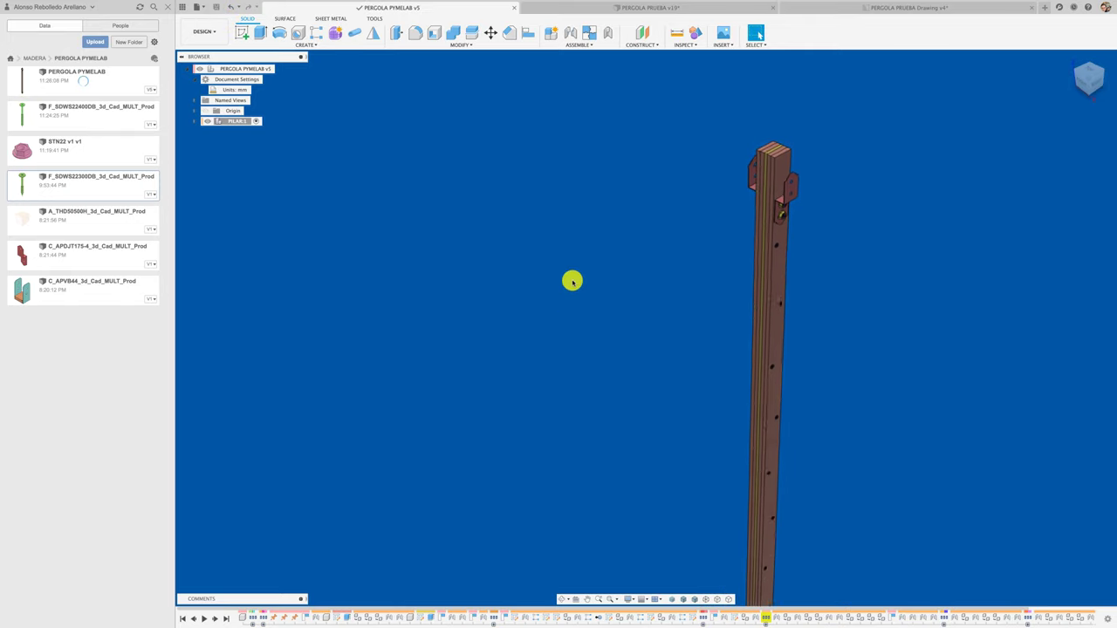